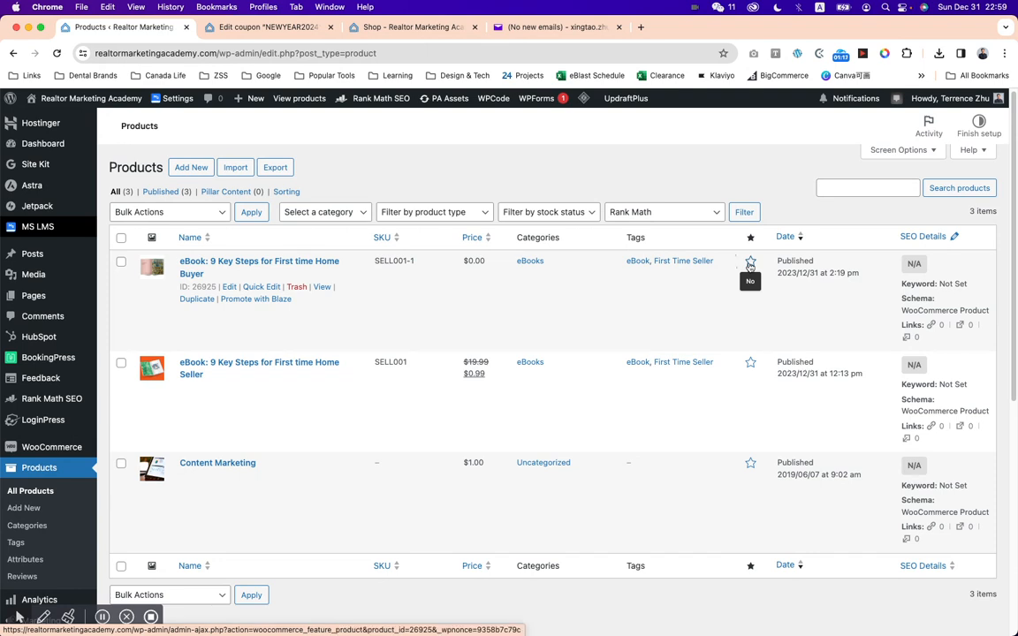
Mark the "eBook: 9 Key Steps for First time Home Buyer" product as featured and refresh the shop page.
{"action": "left_click", "coordinate": [751, 263]}
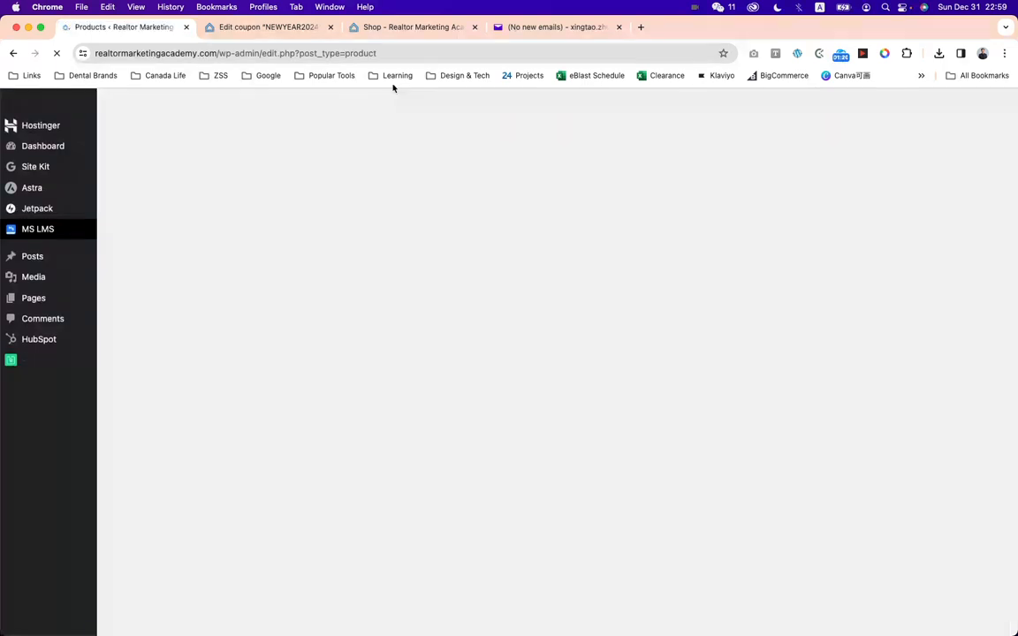
{"action": "left_click", "coordinate": [412, 28]}
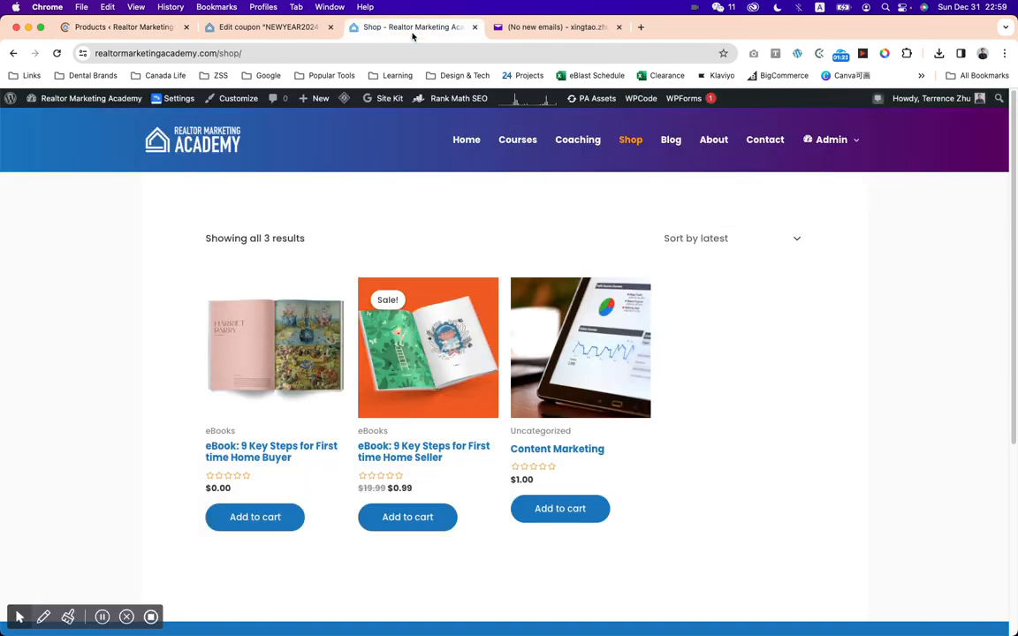
{"action": "key", "text": "super+r"}
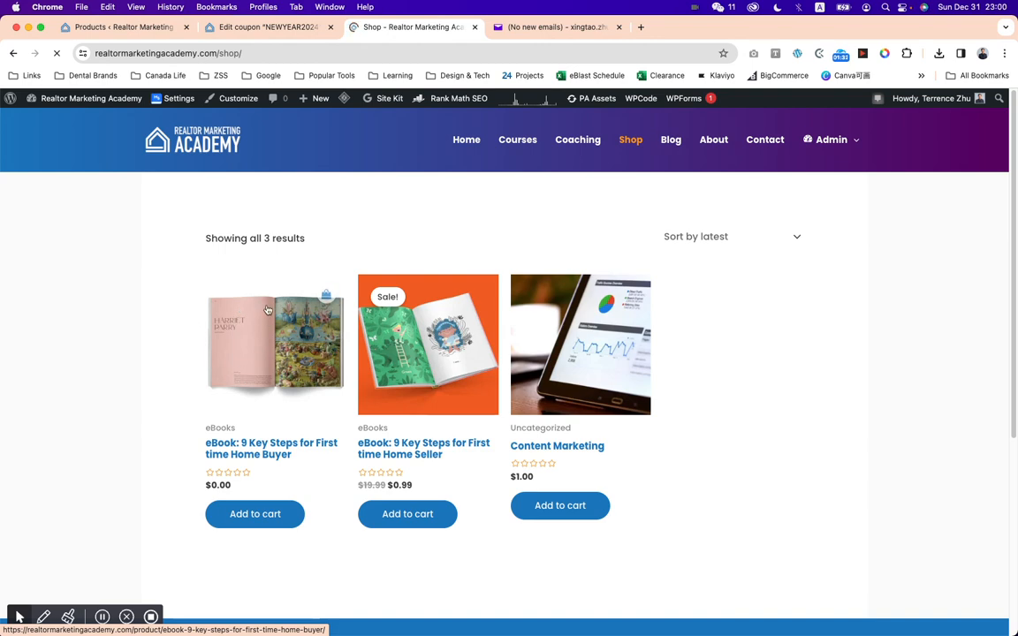
Return to the products list and start adding a new product.
{"action": "left_click", "coordinate": [128, 29]}
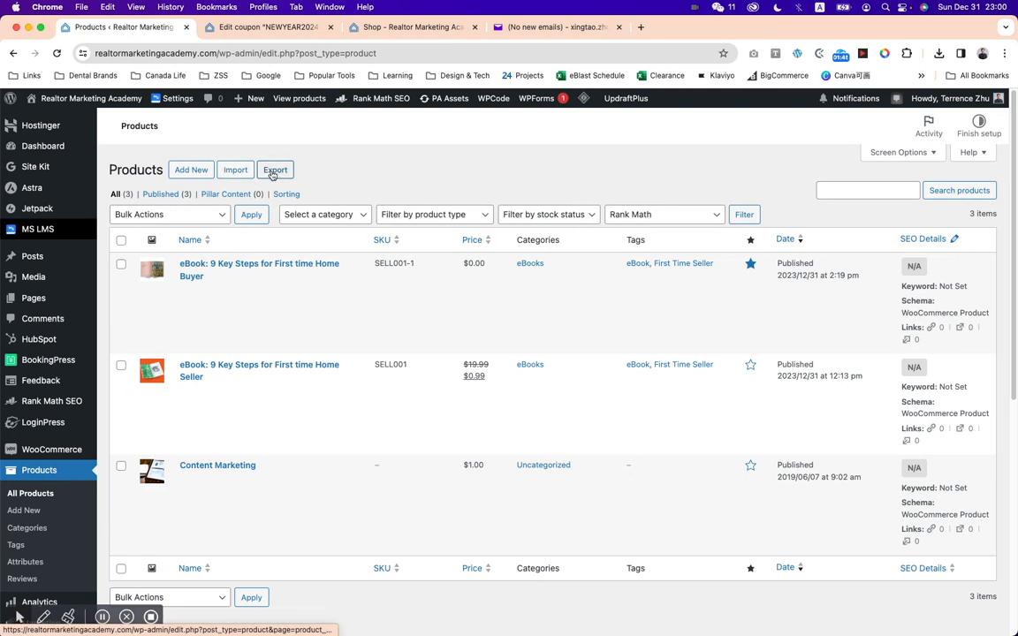
{"action": "left_click", "coordinate": [191, 173]}
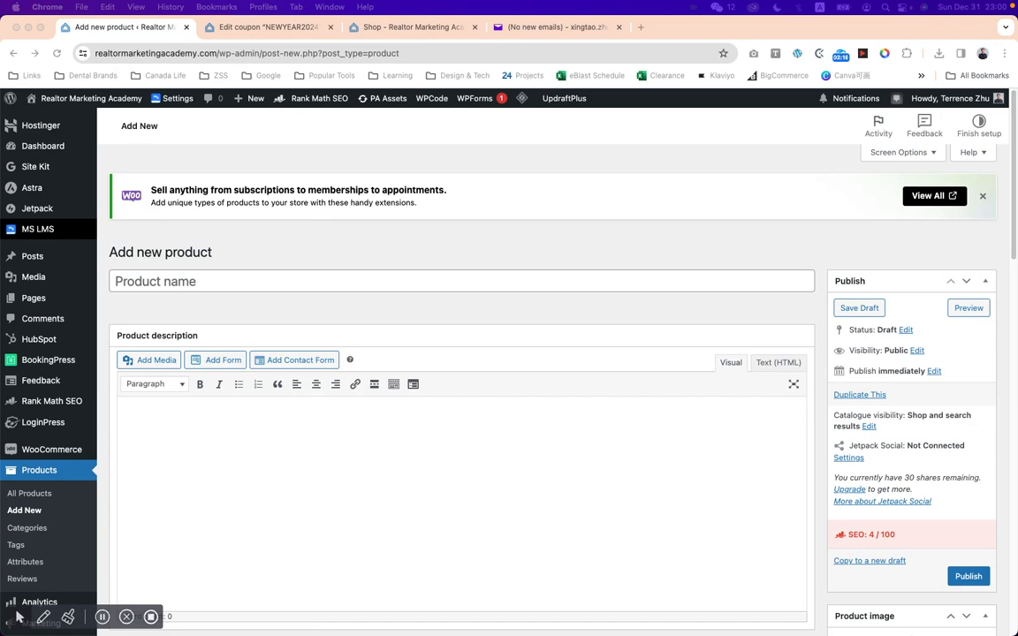
Look through the "Aquatics - Swimmer 2" program PDF in Acrobat Reader, including its meeting and registration dates, and close it.
{"action": "left_click_drag", "start_coordinate": [1017, 47], "coordinate": [426, 52]}
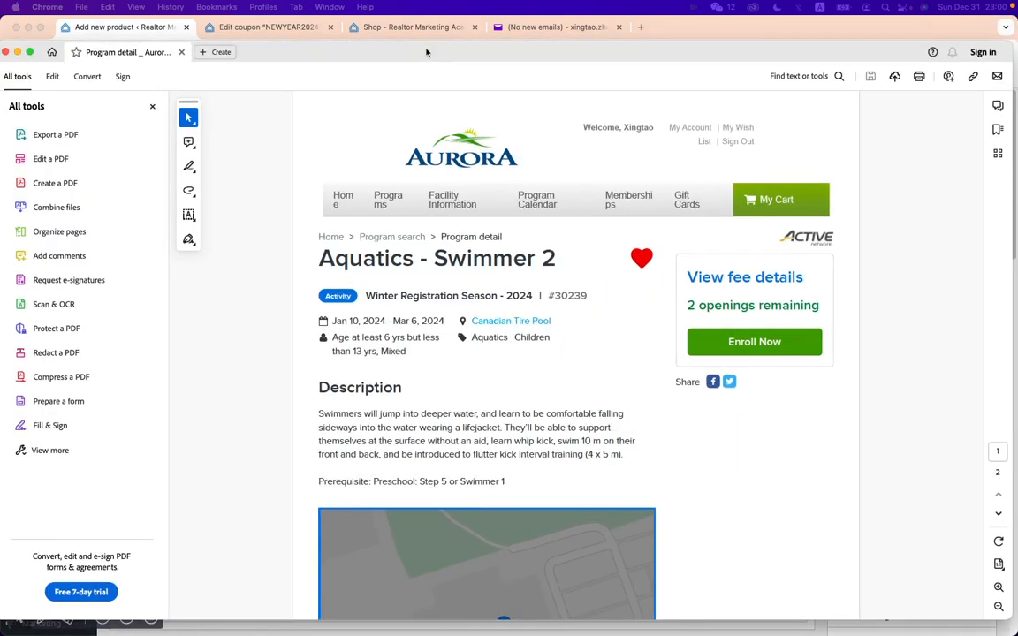
{"action": "left_click", "coordinate": [437, 362]}
{"action": "scroll", "coordinate": [590, 361], "scroll_direction": "down", "scroll_amount": 15}
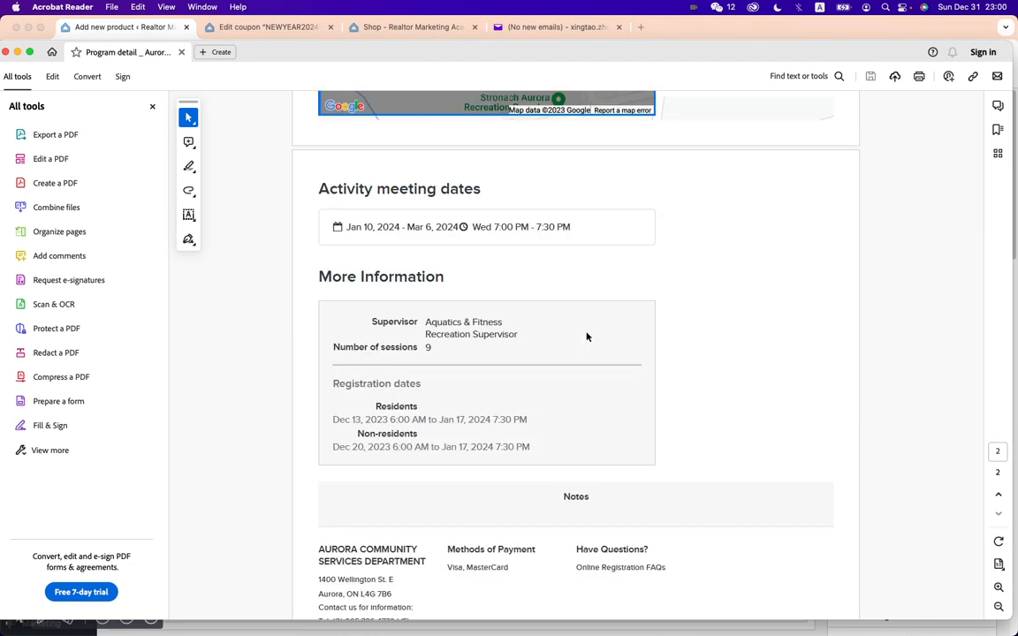
{"action": "scroll", "coordinate": [587, 337], "scroll_direction": "down", "scroll_amount": 3}
{"action": "scroll", "coordinate": [586, 336], "scroll_direction": "down", "scroll_amount": 3}
{"action": "scroll", "coordinate": [584, 336], "scroll_direction": "up", "scroll_amount": 5}
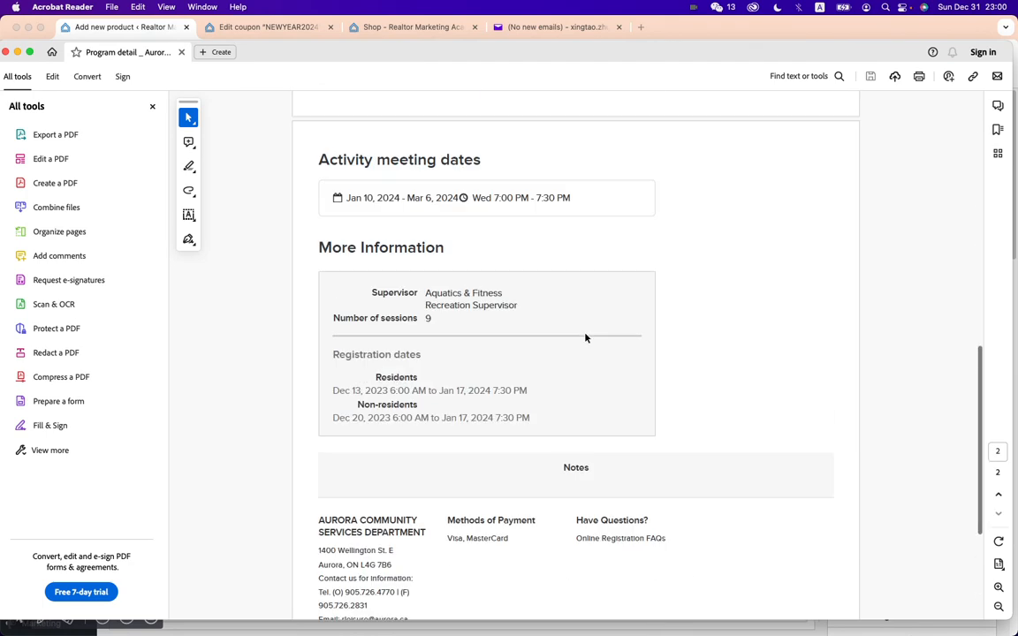
{"action": "scroll", "coordinate": [635, 327], "scroll_direction": "up", "scroll_amount": 10}
{"action": "scroll", "coordinate": [636, 327], "scroll_direction": "up", "scroll_amount": 3}
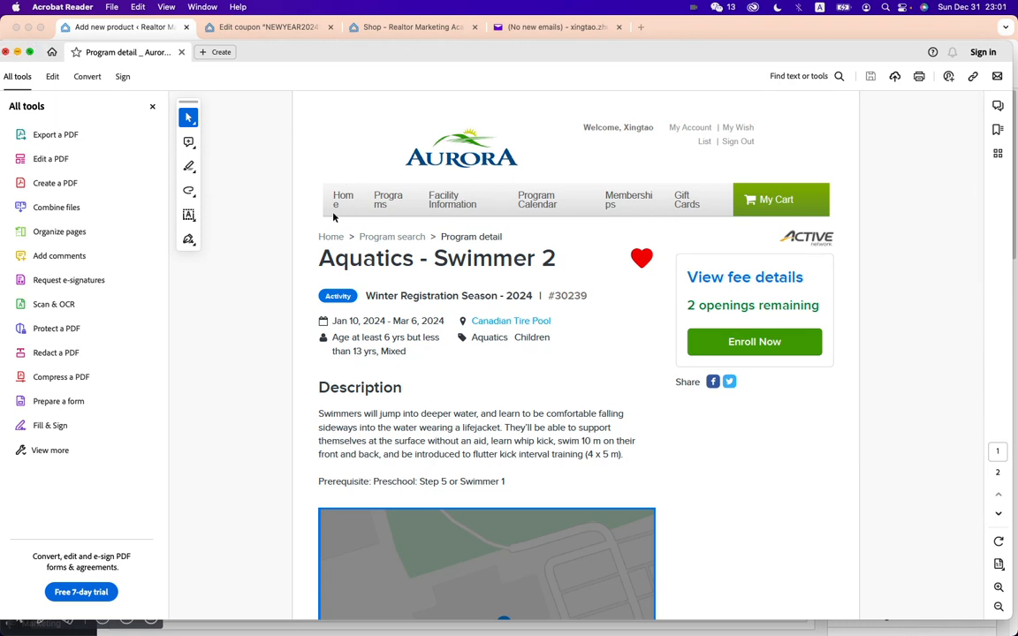
{"action": "left_click", "coordinate": [5, 50]}
Name the new product "Realtor lesson related to community facility".
{"action": "left_click", "coordinate": [223, 279]}
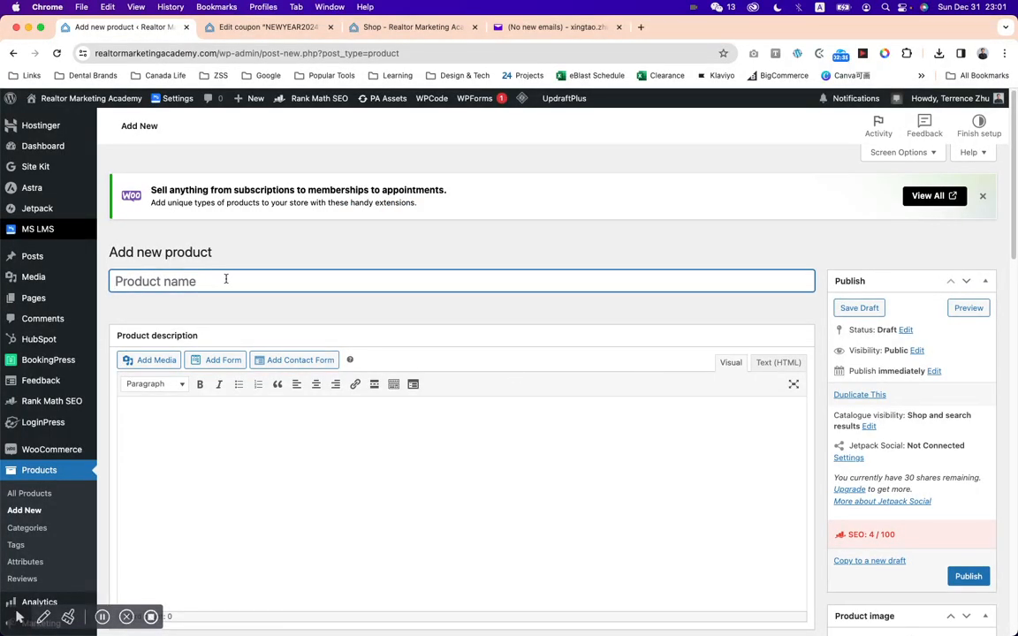
{"action": "type", "text": "Real"}
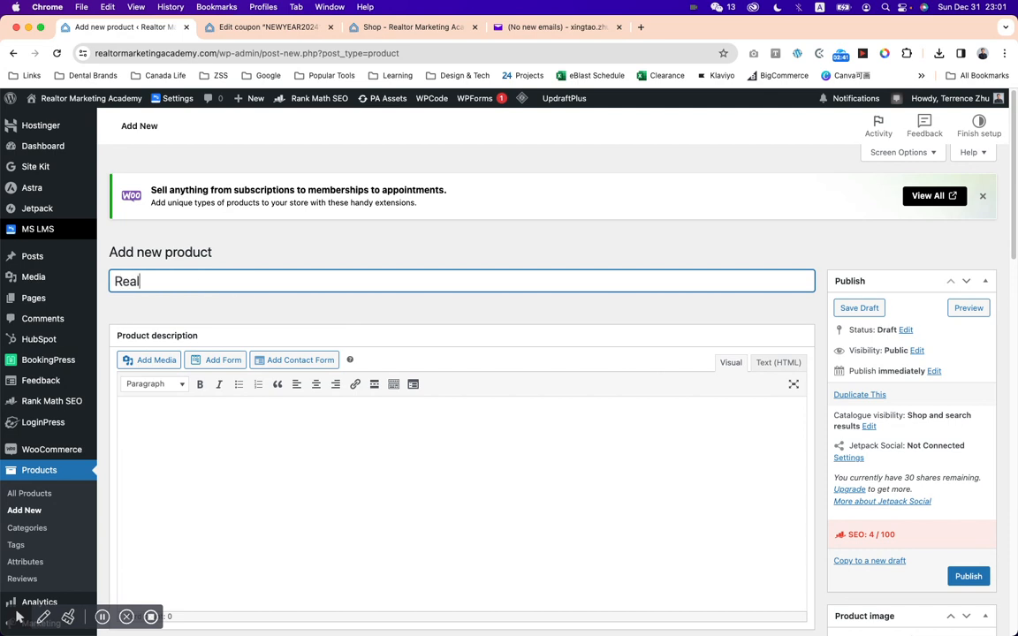
{"action": "type", "text": "tor lesson relat"}
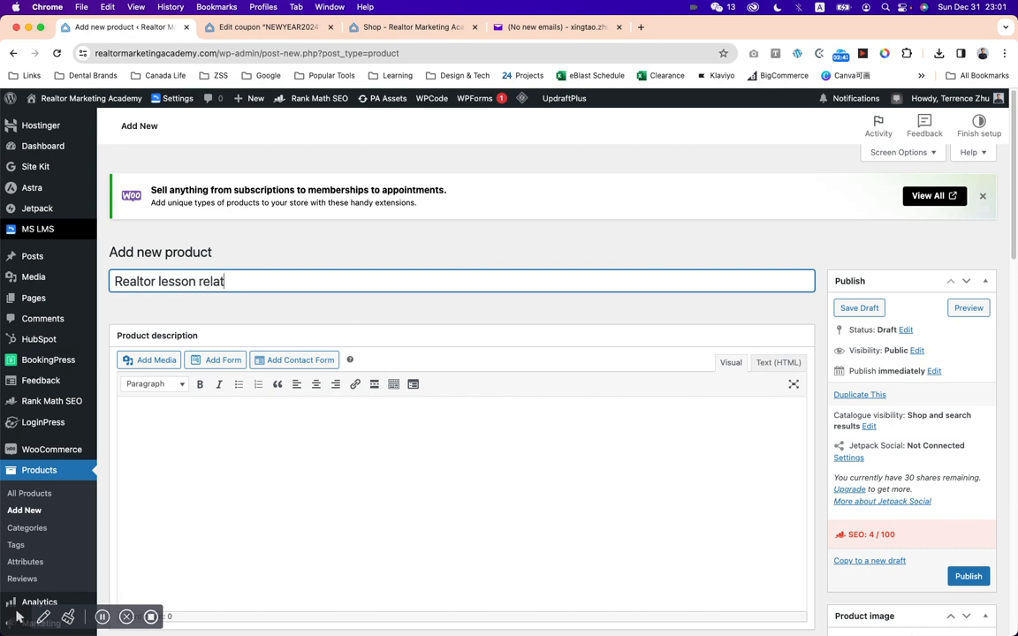
{"action": "type", "text": "ed to communit"}
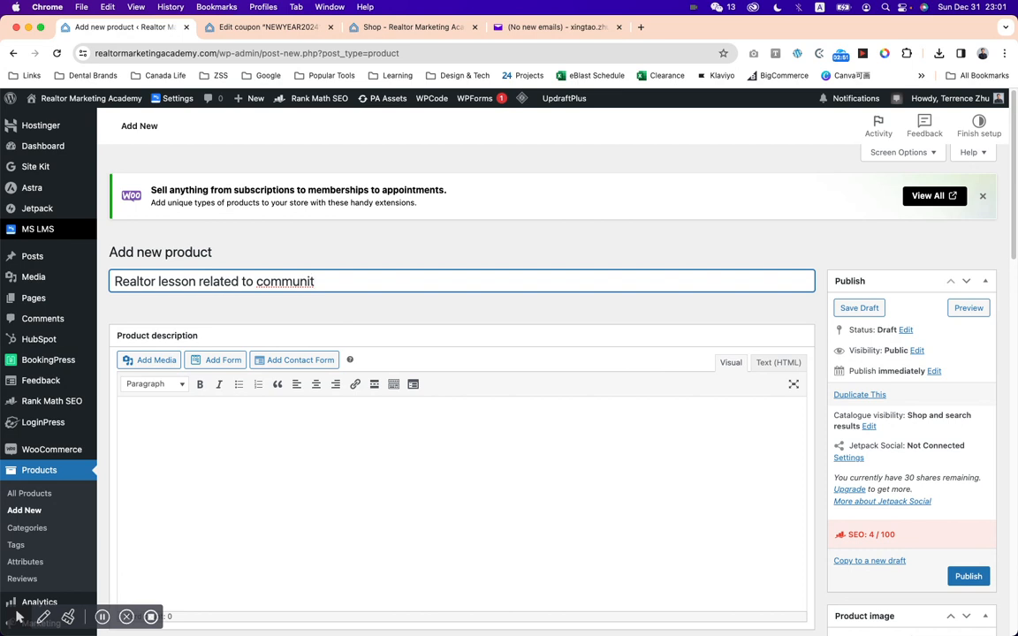
{"action": "type", "text": "y facility"}
{"action": "left_click", "coordinate": [238, 422]}
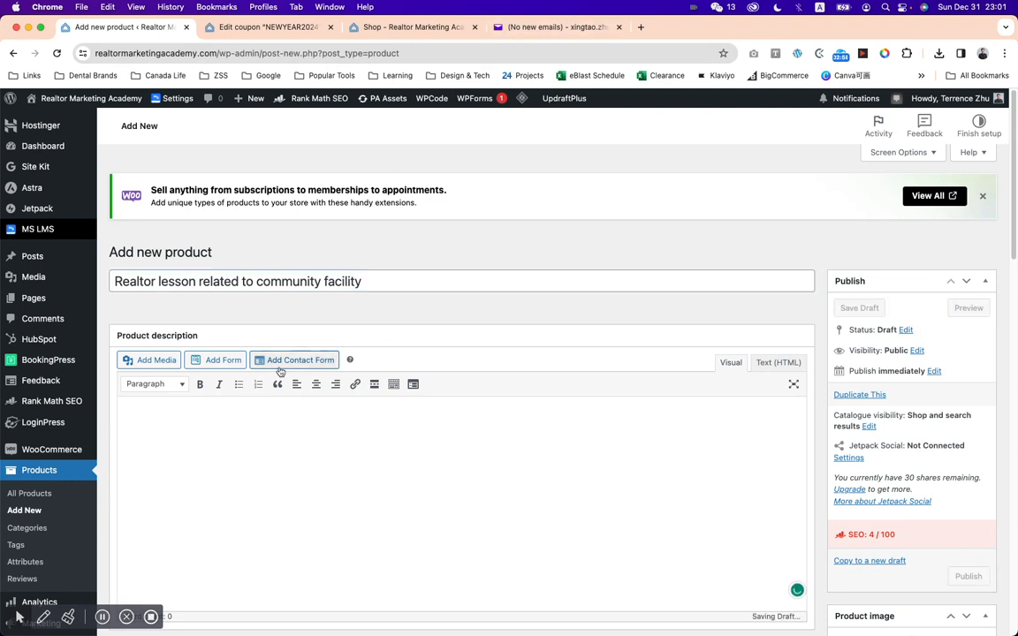
Examine the Home Seller eBook's shop page for its descriptions and SKU, and return to the new product.
{"action": "left_click", "coordinate": [416, 28]}
{"action": "left_click", "coordinate": [446, 368]}
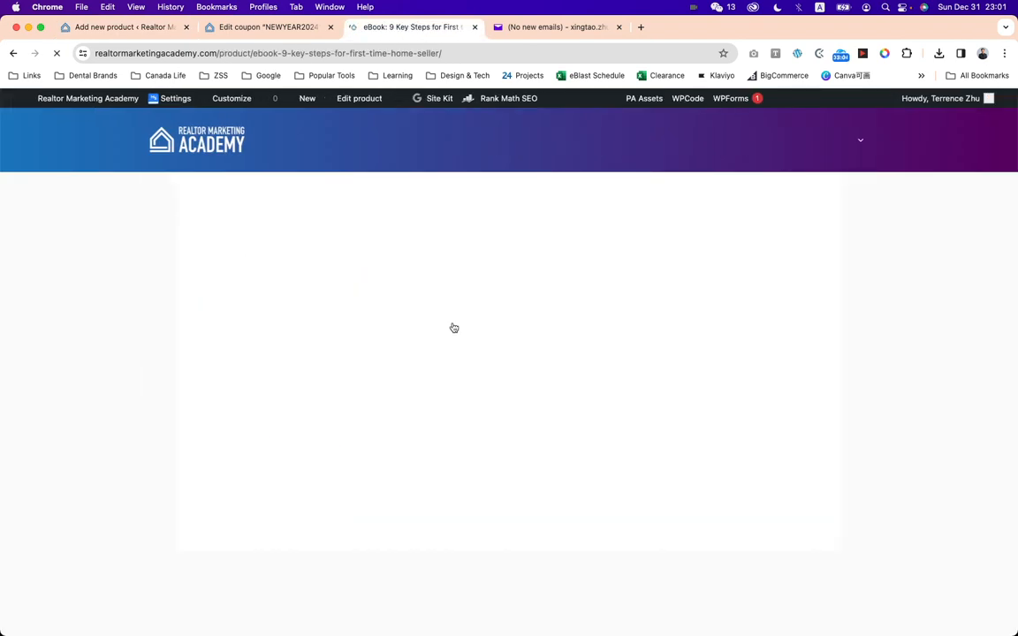
{"action": "scroll", "coordinate": [446, 332], "scroll_direction": "down", "scroll_amount": 5}
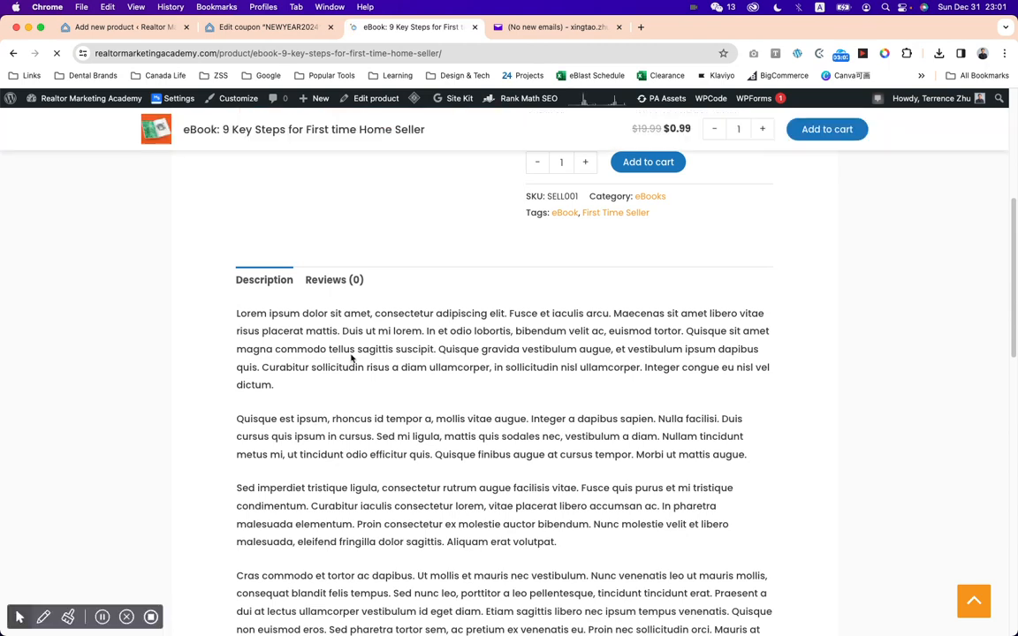
{"action": "scroll", "coordinate": [604, 347], "scroll_direction": "up", "scroll_amount": 4}
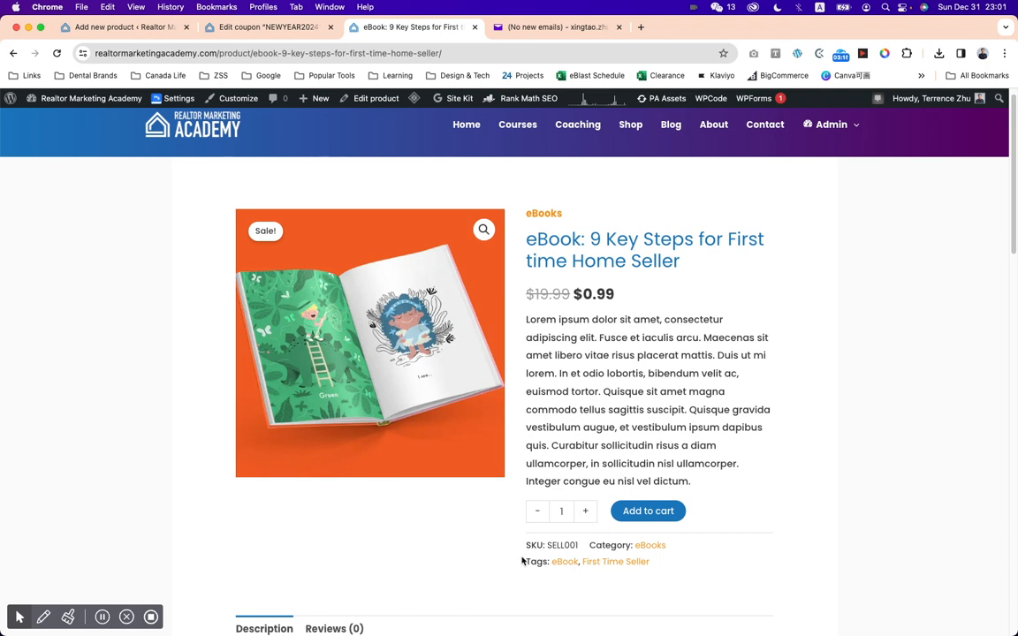
{"action": "left_click_drag", "start_coordinate": [527, 545], "coordinate": [579, 546]}
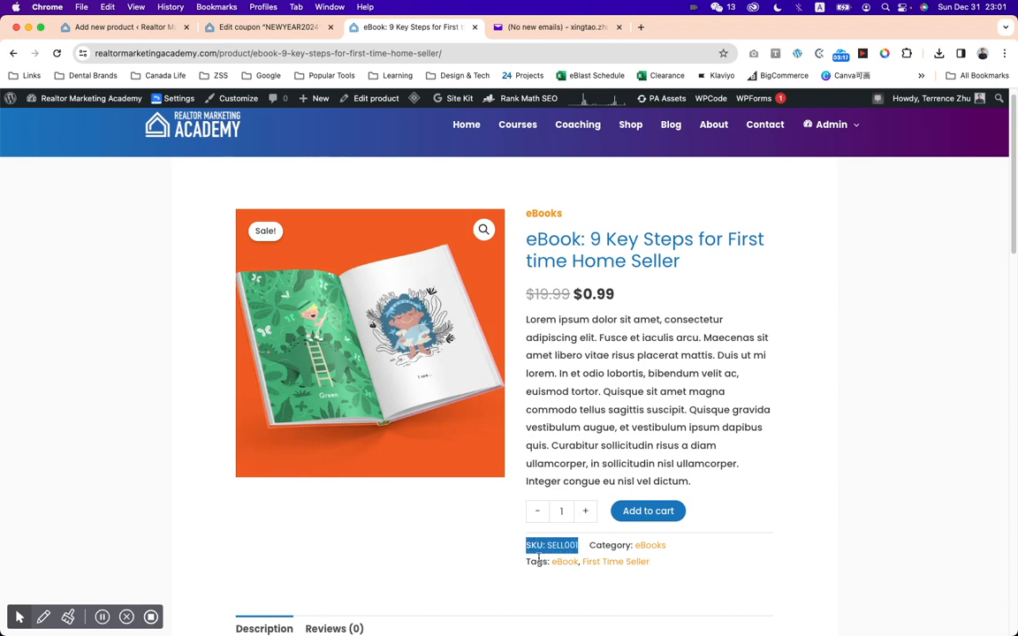
{"action": "left_click", "coordinate": [124, 28]}
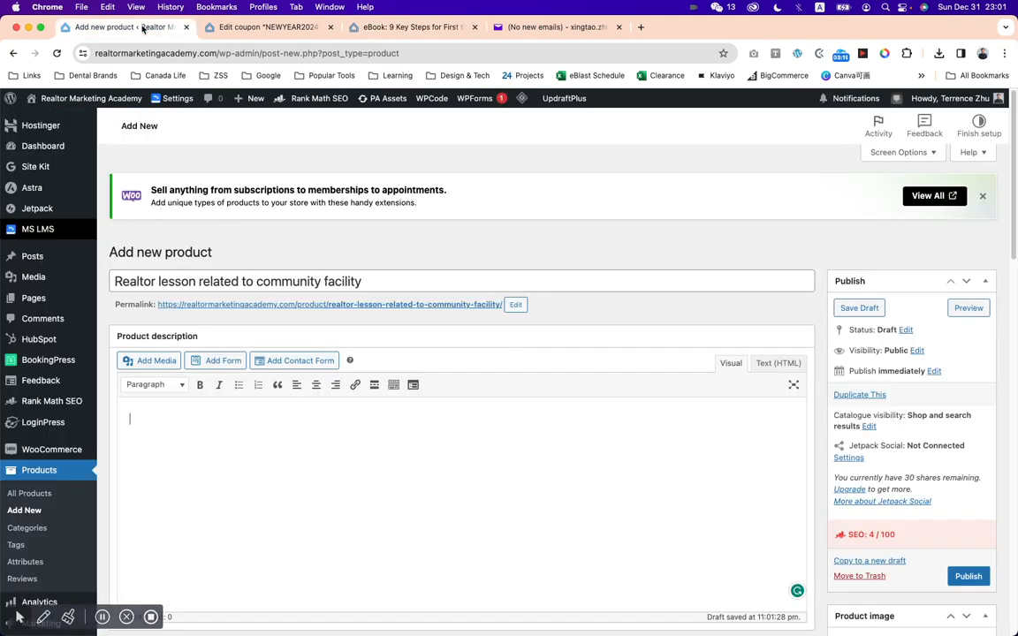
Search the web for lorem ipsum, generate placeholder text on lipsum.com and copy the first two paragraphs.
{"action": "left_click", "coordinate": [640, 27]}
{"action": "type", "text": "lor"}
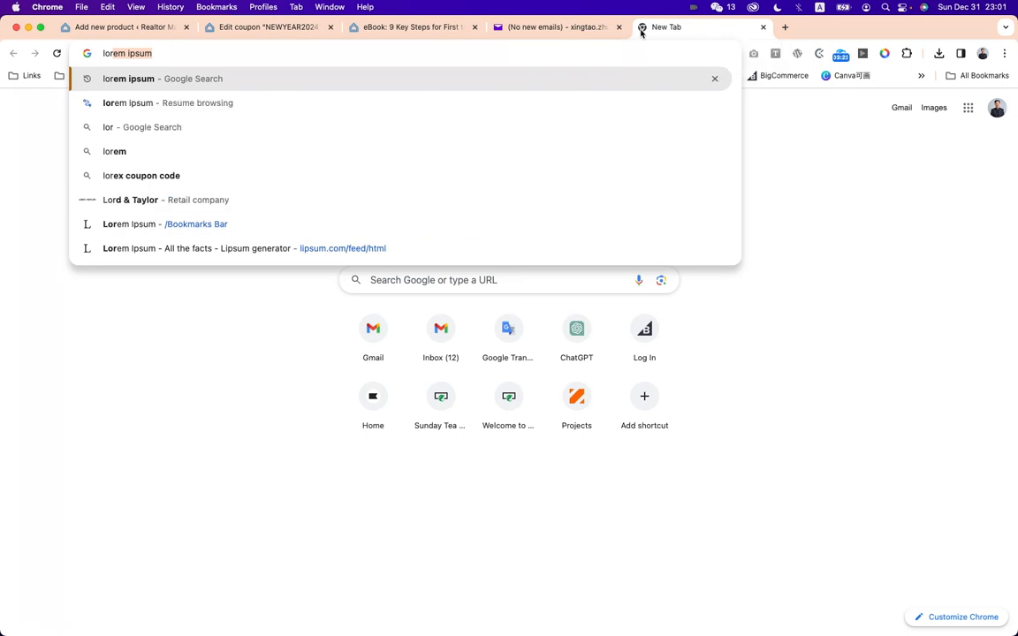
{"action": "key", "text": "Return"}
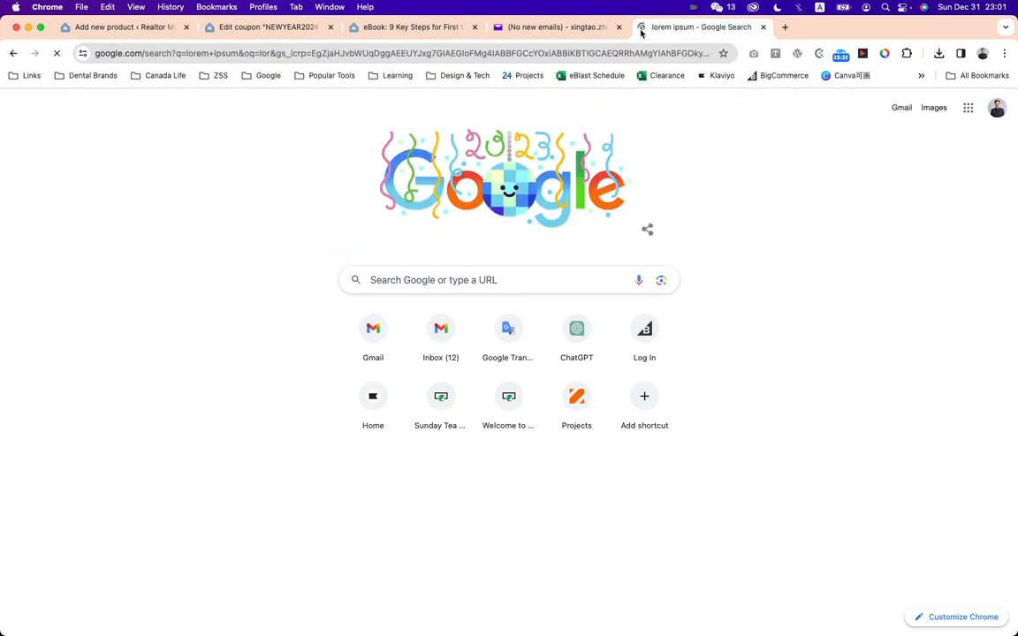
{"action": "left_click", "coordinate": [322, 233]}
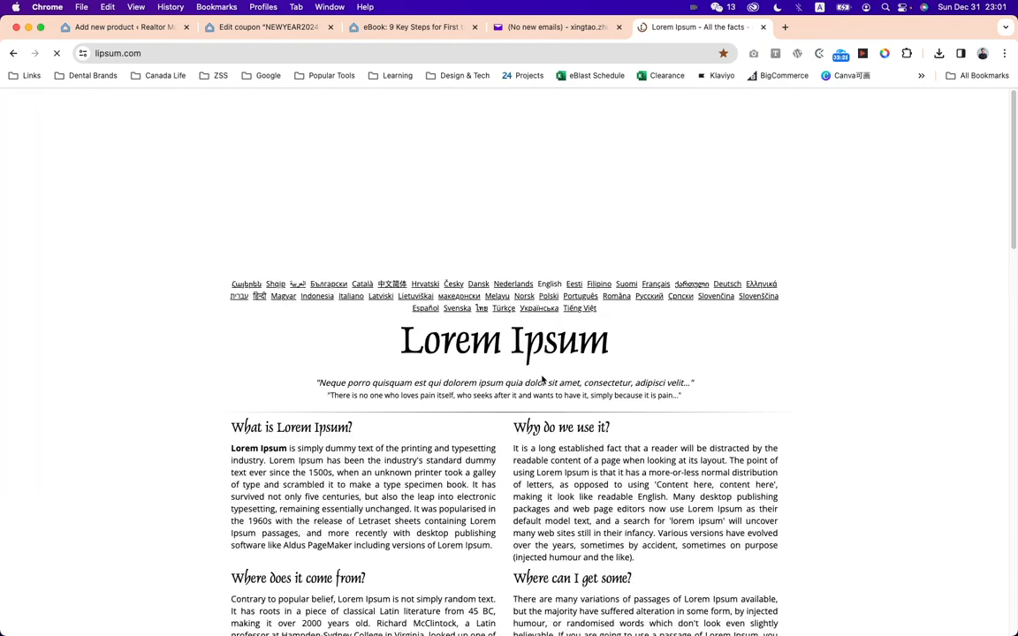
{"action": "scroll", "coordinate": [621, 448], "scroll_direction": "down", "scroll_amount": 5}
{"action": "left_click", "coordinate": [697, 369]}
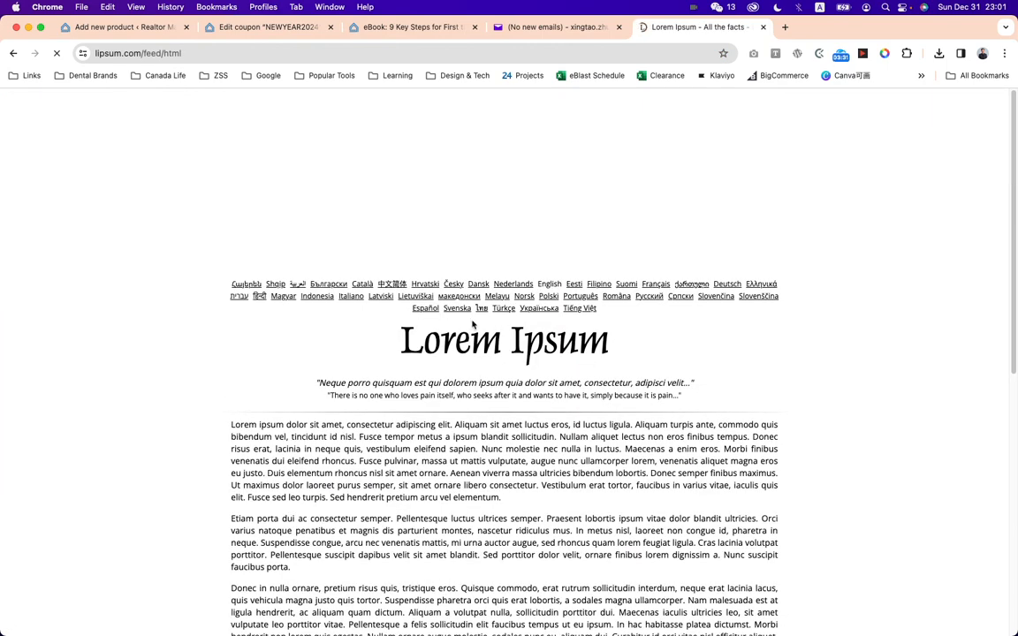
{"action": "scroll", "coordinate": [471, 325], "scroll_direction": "down", "scroll_amount": 3}
{"action": "left_click_drag", "start_coordinate": [231, 305], "coordinate": [573, 453]}
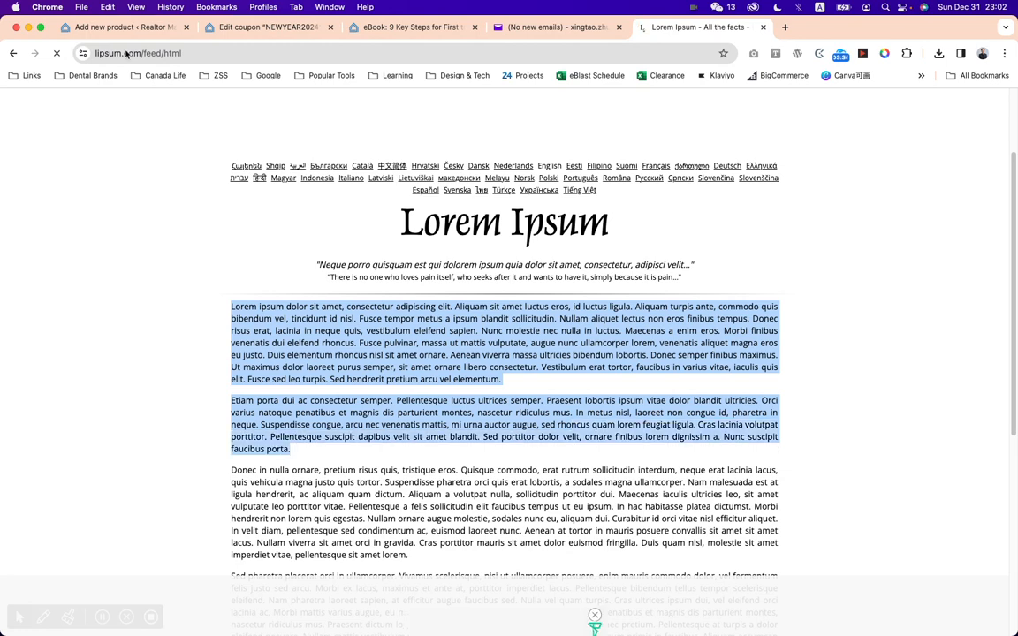
Paste the two lorem ipsum paragraphs into the new product's description.
{"action": "key", "text": "super+1"}
{"action": "key", "text": "super+v"}
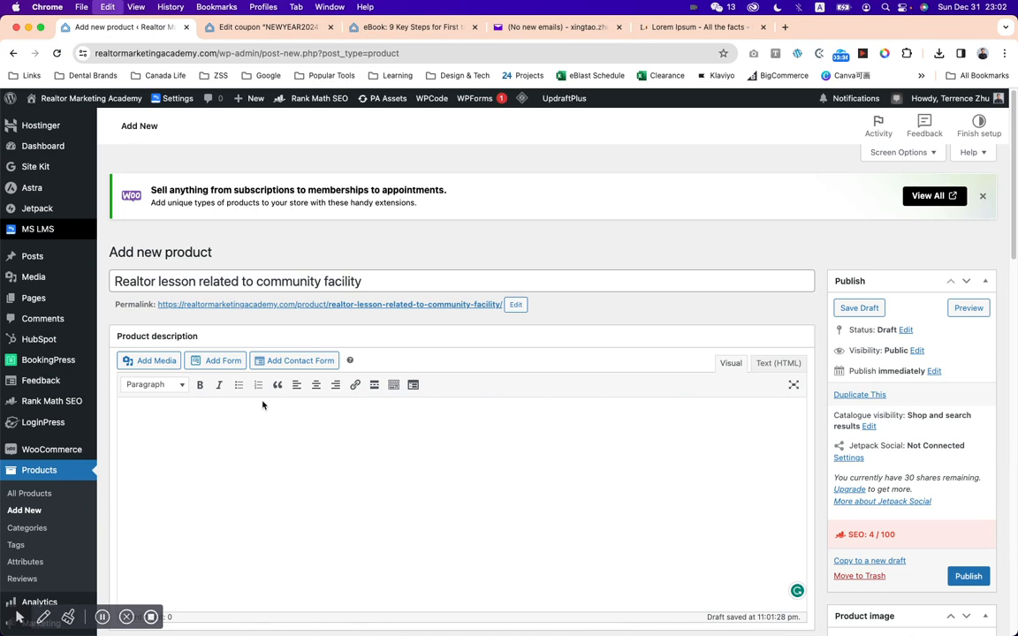
{"action": "left_click", "coordinate": [264, 429]}
{"action": "key", "text": "super+v"}
Review the product types, keep Simple product, and mark the product as Virtual and Downloadable.
{"action": "scroll", "coordinate": [398, 371], "scroll_direction": "down", "scroll_amount": 3}
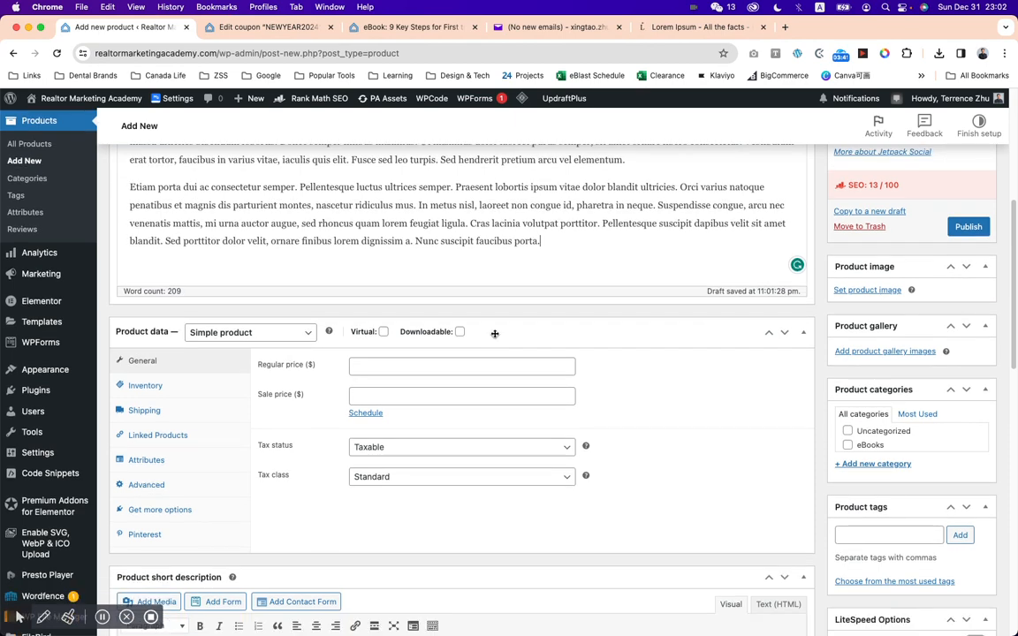
{"action": "left_click", "coordinate": [289, 335]}
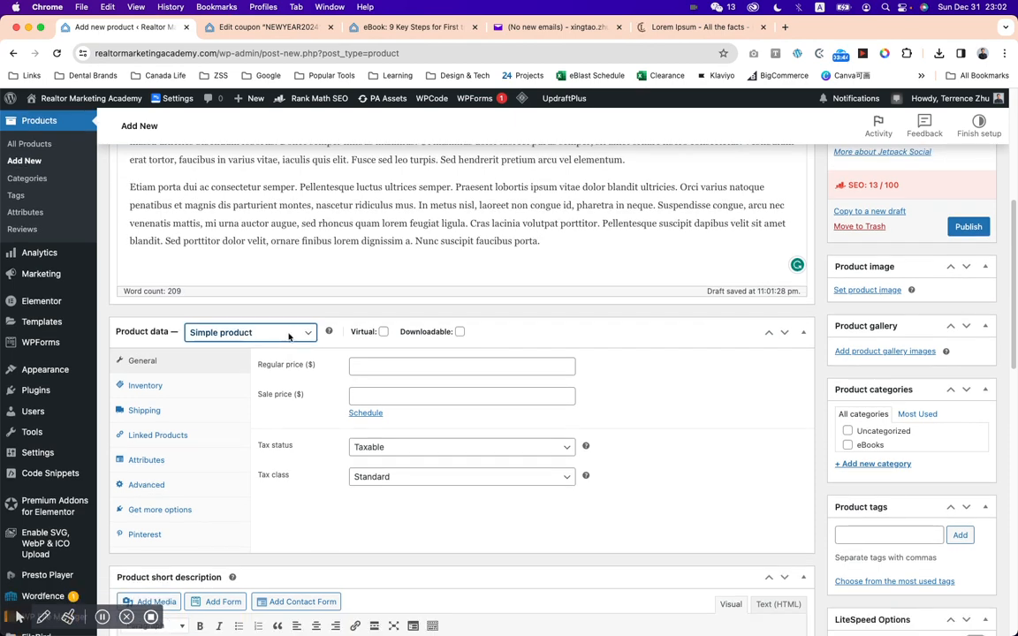
{"action": "left_click", "coordinate": [289, 335]}
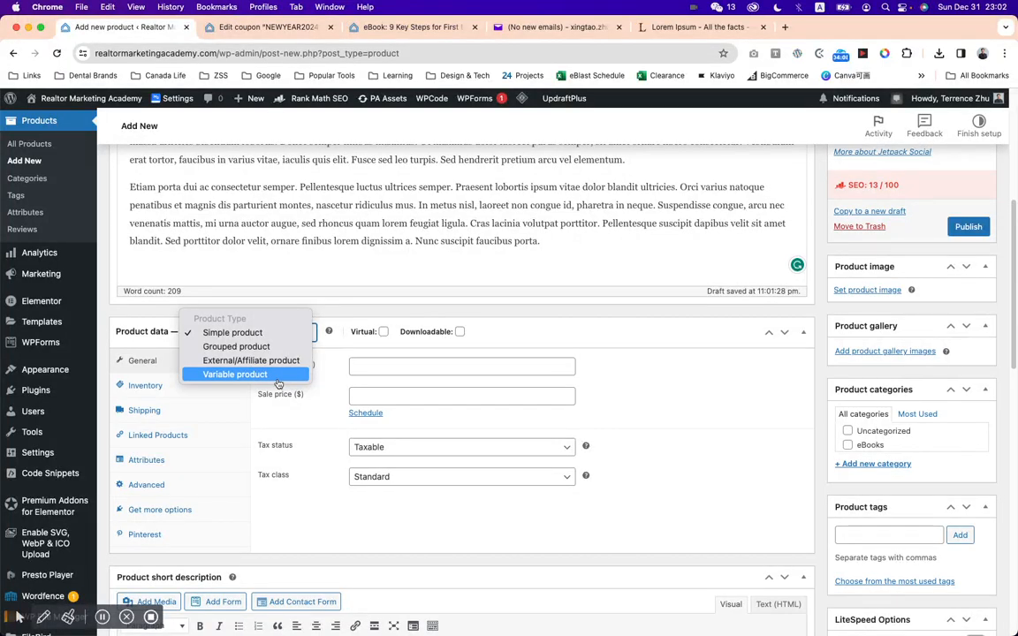
{"action": "left_click", "coordinate": [342, 354]}
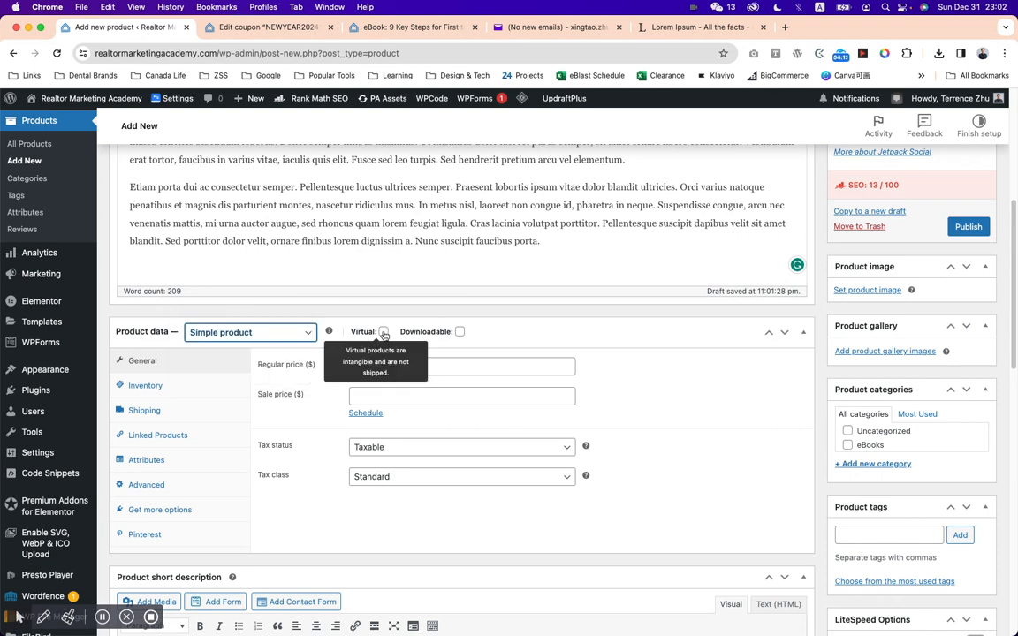
{"action": "left_click", "coordinate": [384, 332]}
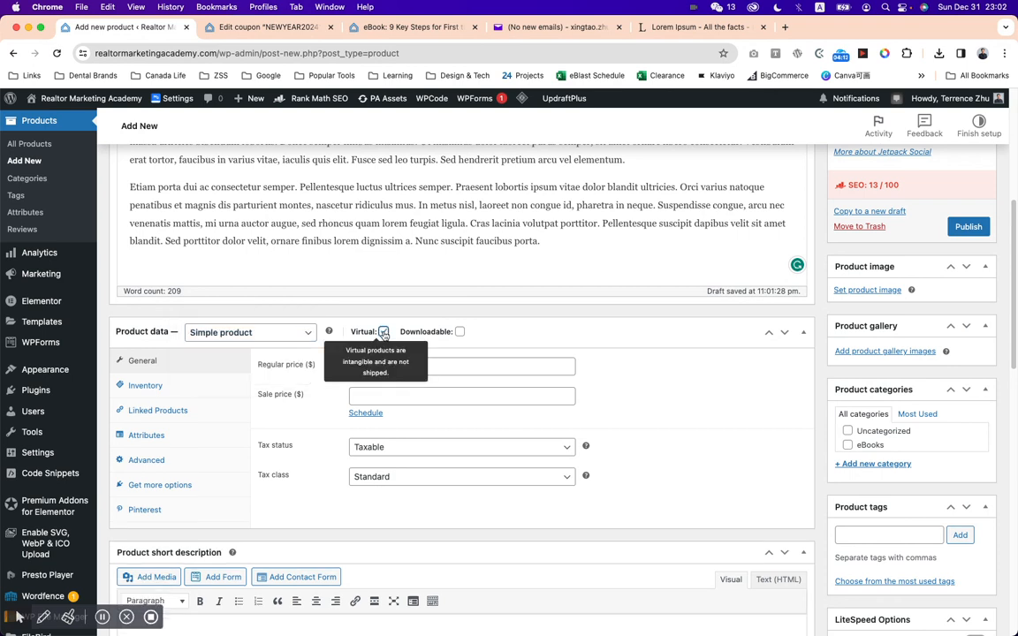
{"action": "left_click", "coordinate": [460, 332]}
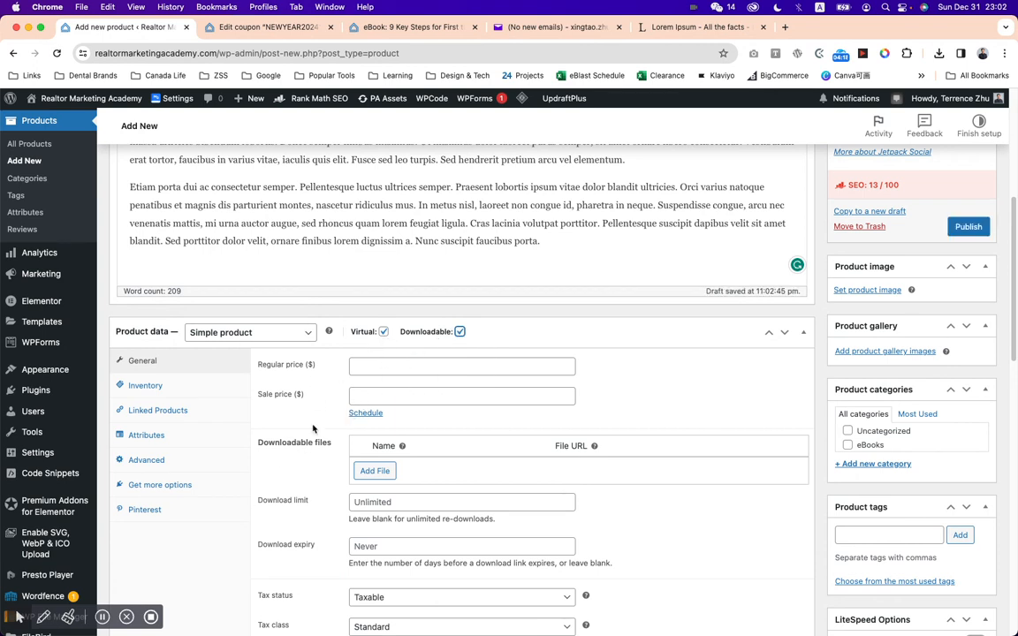
Set the product's regular price to 29.99.
{"action": "left_click", "coordinate": [411, 369]}
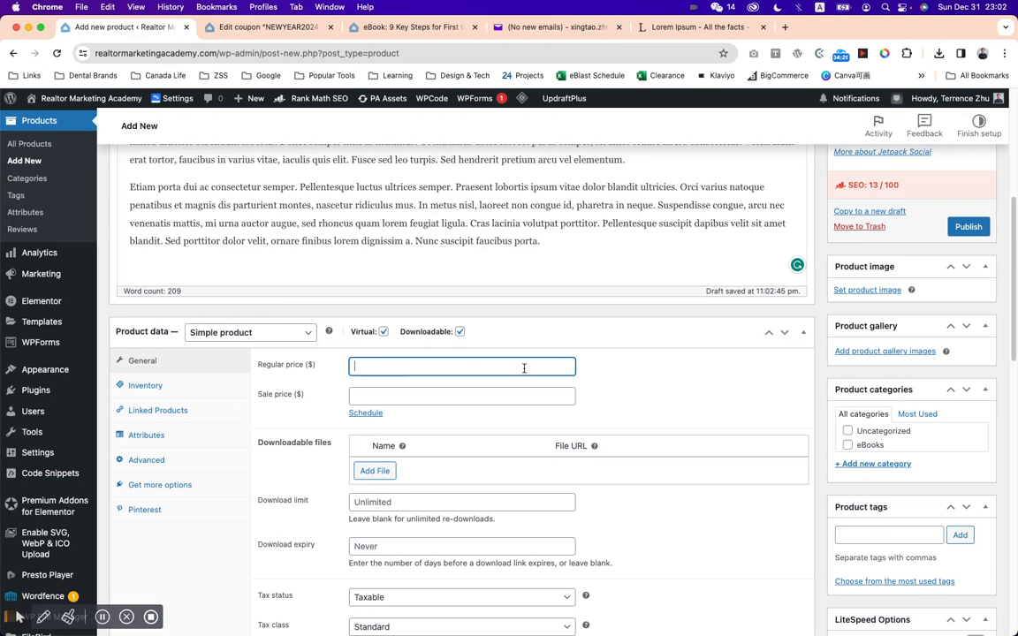
{"action": "type", "text": "29.."}
{"action": "key", "text": "BackSpace"}
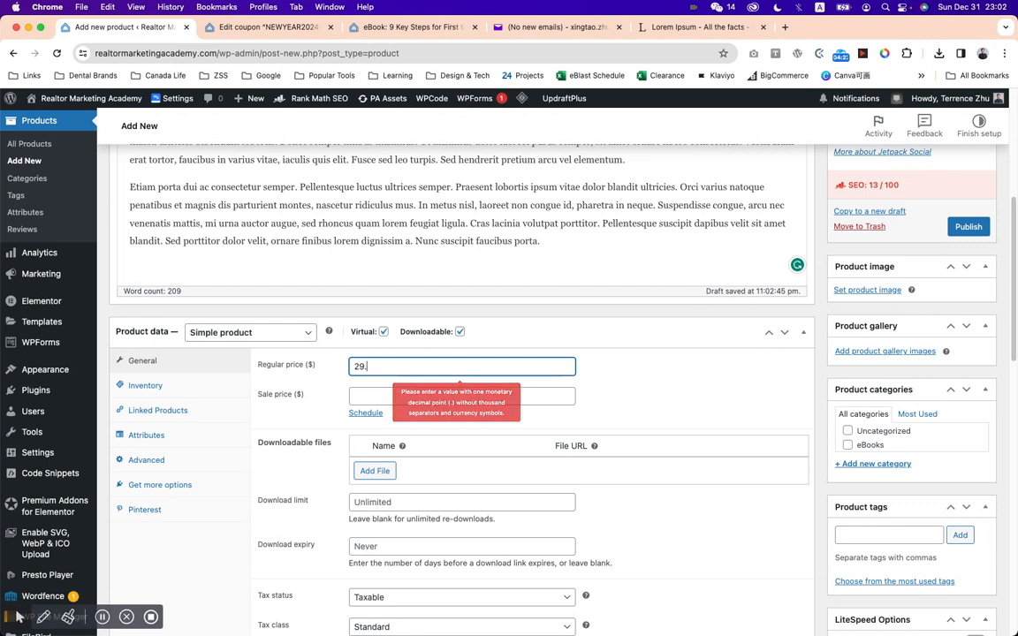
{"action": "type", "text": "99"}
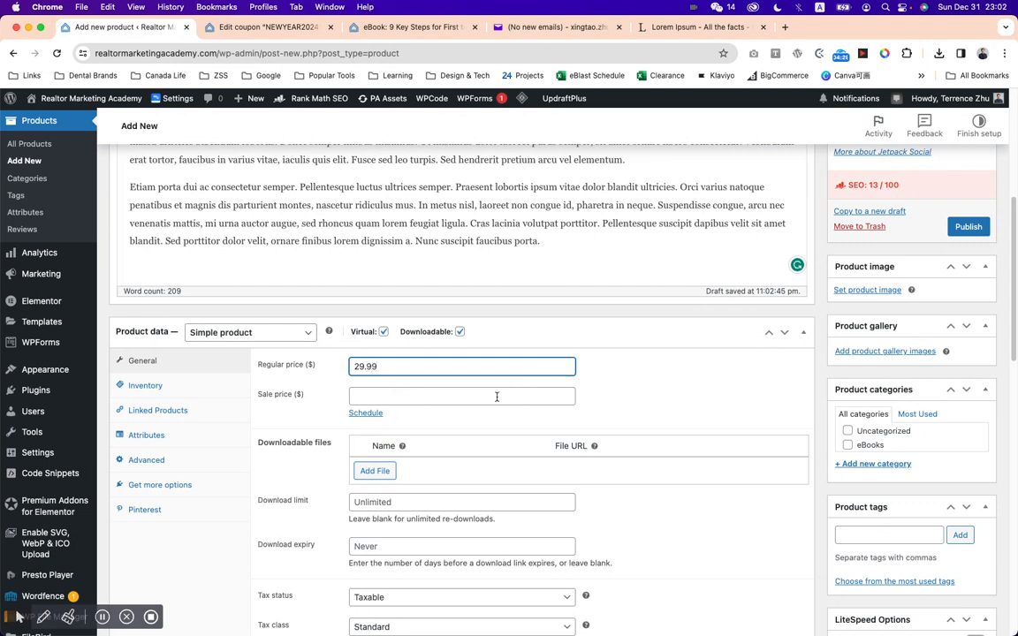
Set the product's sale price to 10 and schedule the sale from 2024-01-01 to 2024-01-31.
{"action": "left_click", "coordinate": [497, 397]}
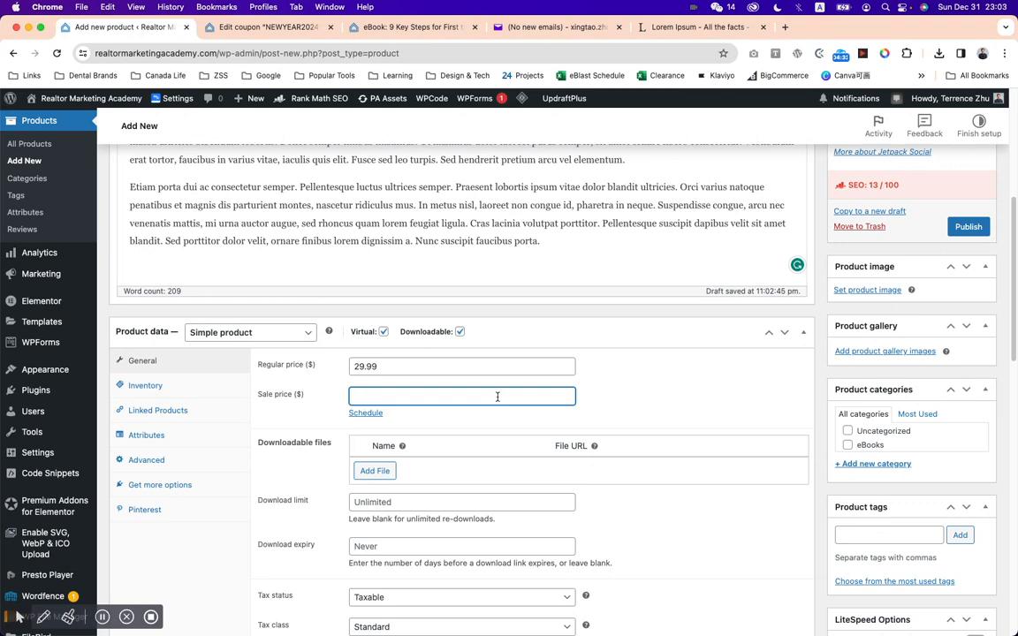
{"action": "type", "text": "10"}
{"action": "left_click", "coordinate": [364, 413]}
{"action": "left_click", "coordinate": [432, 427]}
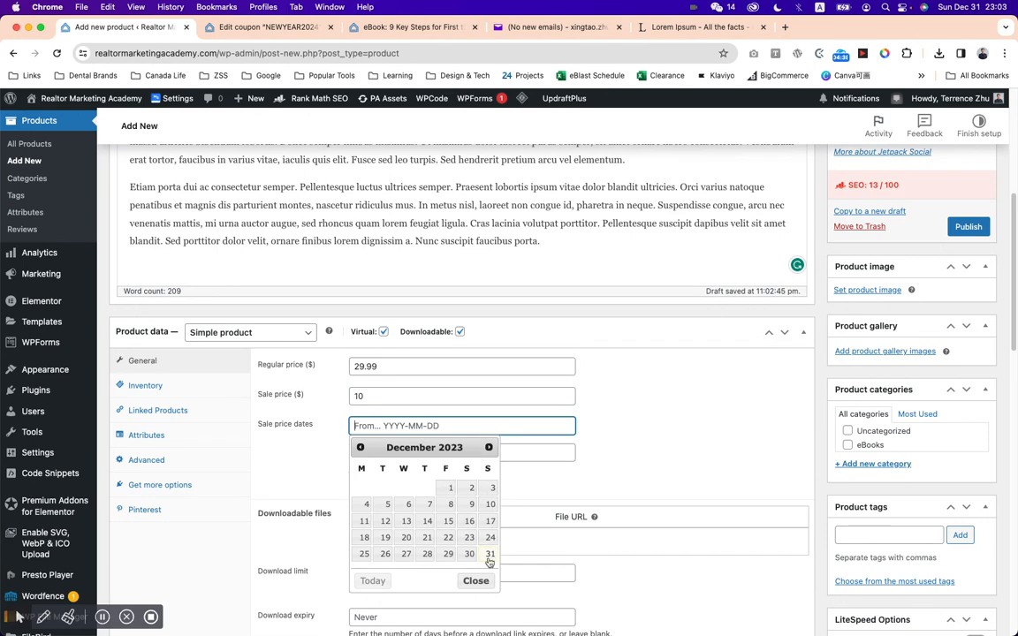
{"action": "left_click", "coordinate": [488, 447]}
{"action": "left_click", "coordinate": [368, 488]}
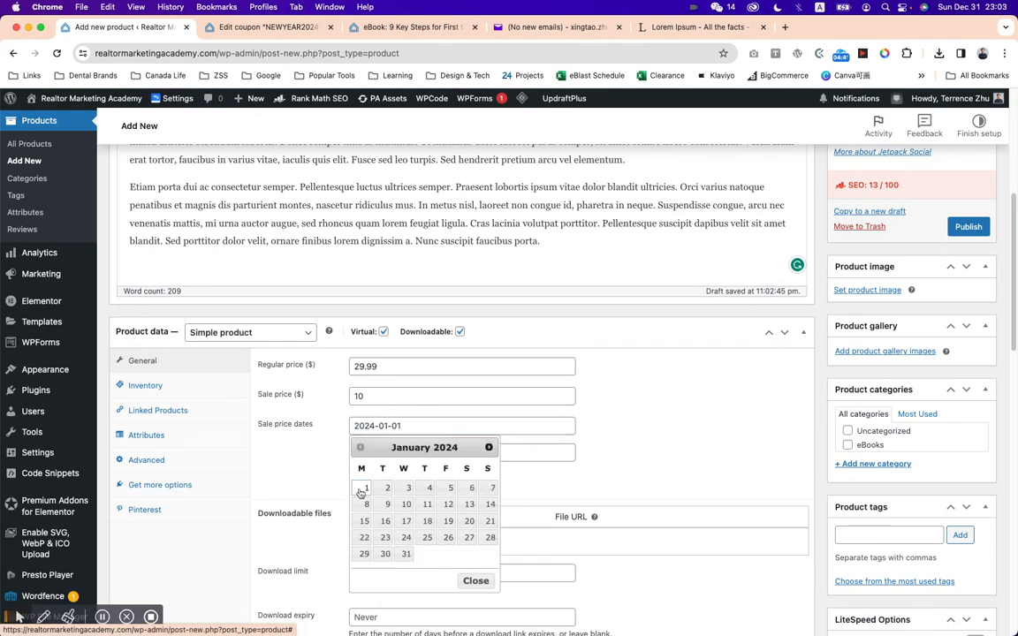
{"action": "left_click", "coordinate": [421, 452]}
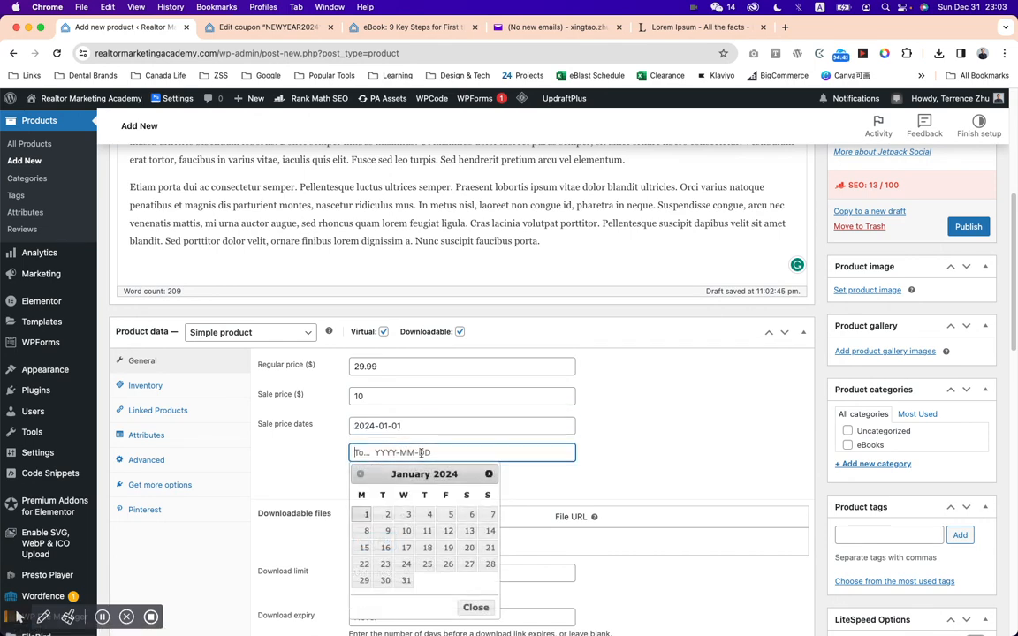
{"action": "left_click", "coordinate": [405, 580]}
Add a downloadable file entry to the product and name it "Aurora Swimming Facility".
{"action": "scroll", "coordinate": [607, 413], "scroll_direction": "down", "scroll_amount": 2}
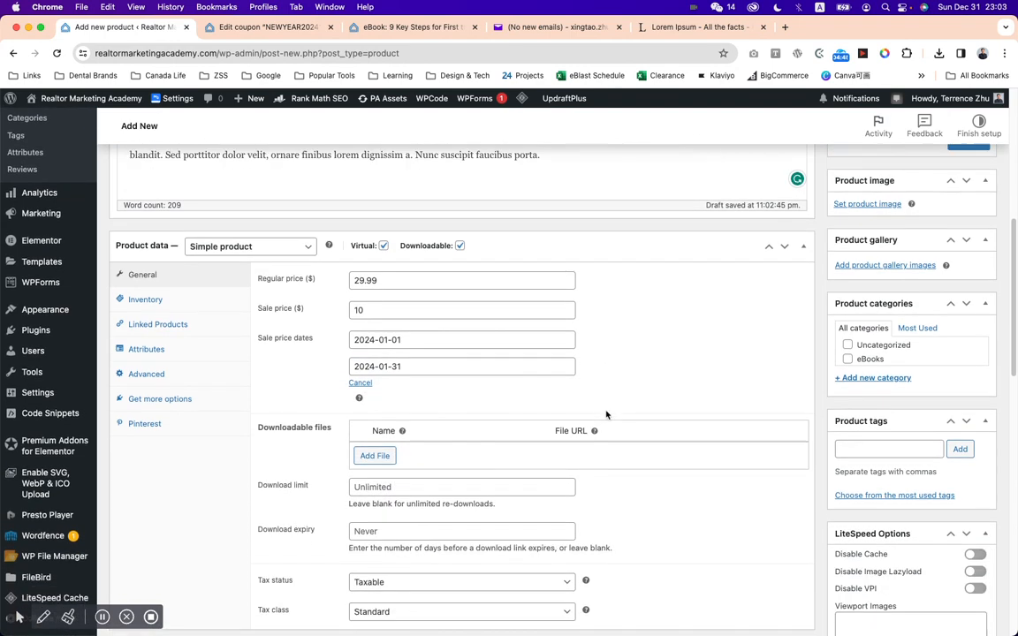
{"action": "left_click", "coordinate": [375, 456]}
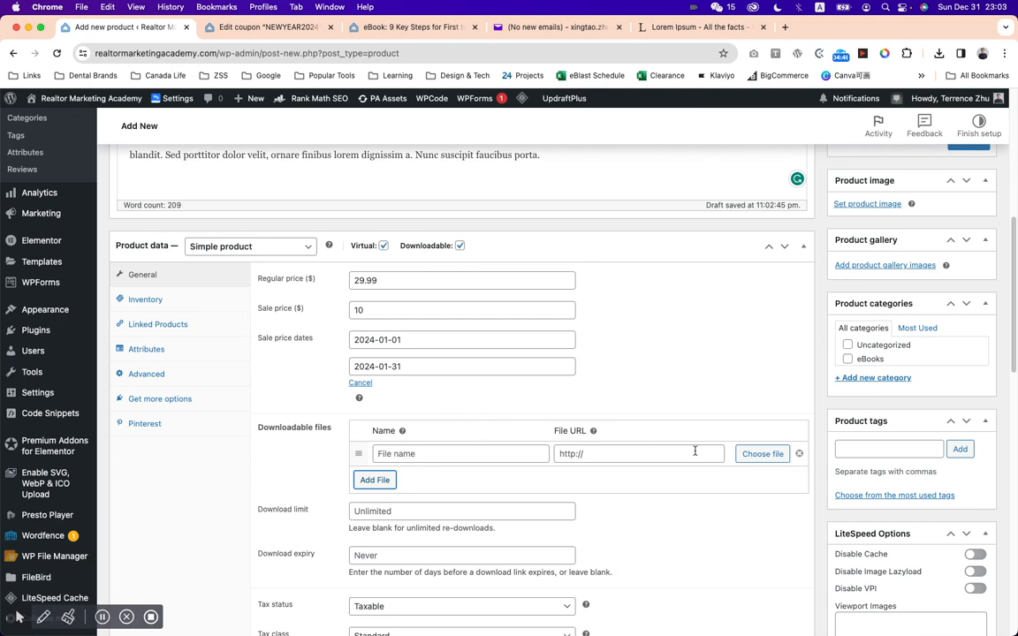
{"action": "left_click", "coordinate": [450, 457]}
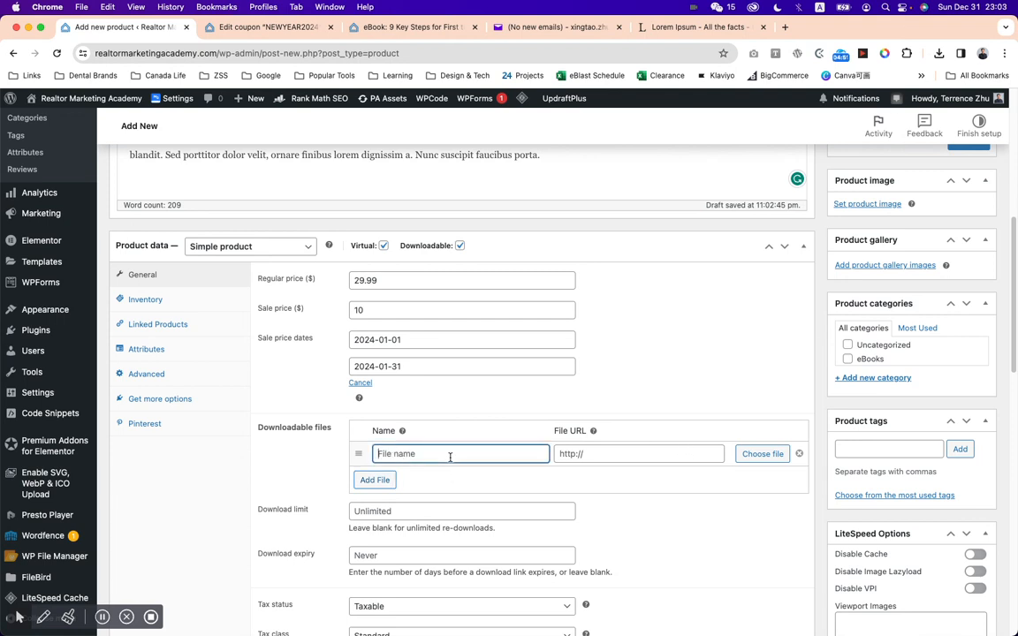
{"action": "type", "text": "Aurora Swimming Facility"}
Upload "Program detail _ Aurora Community Services.pdf" from the Desktop into the Files folder and insert its URL into the downloadable file entry.
{"action": "left_click", "coordinate": [763, 454]}
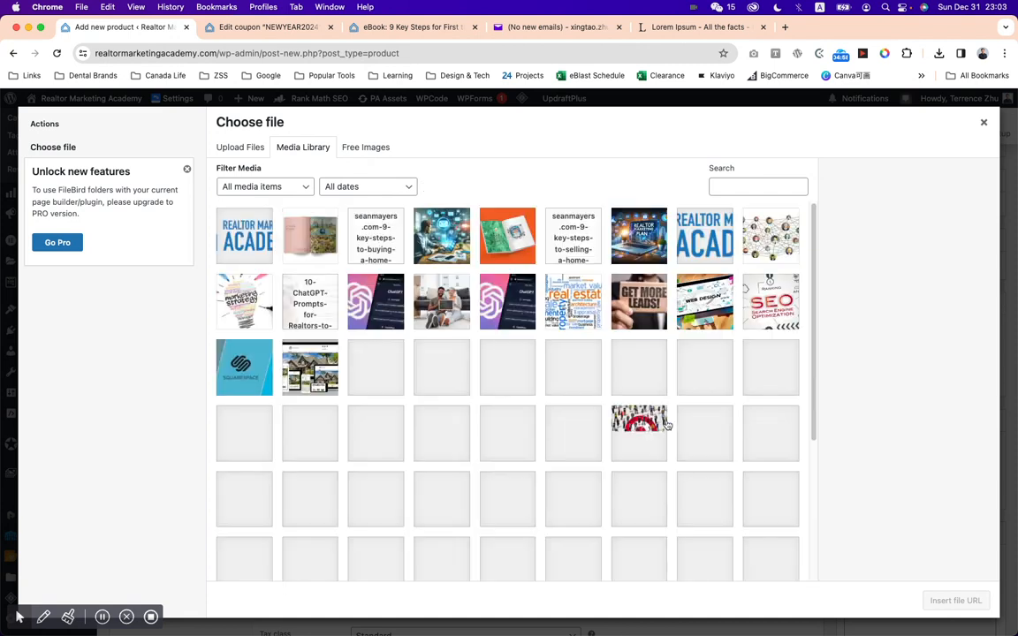
{"action": "left_click", "coordinate": [241, 148]}
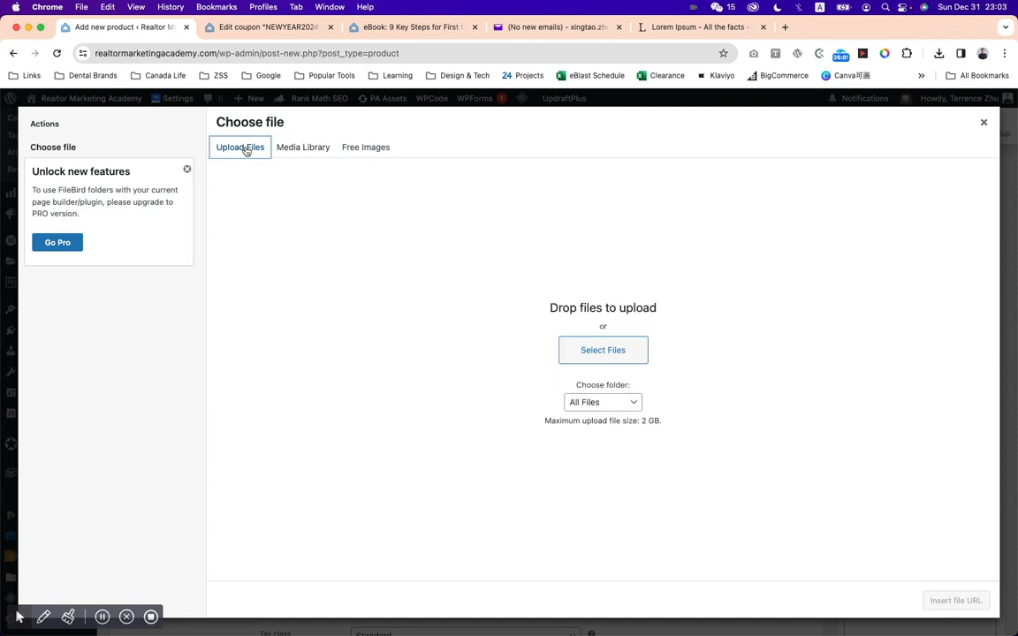
{"action": "left_click", "coordinate": [609, 403]}
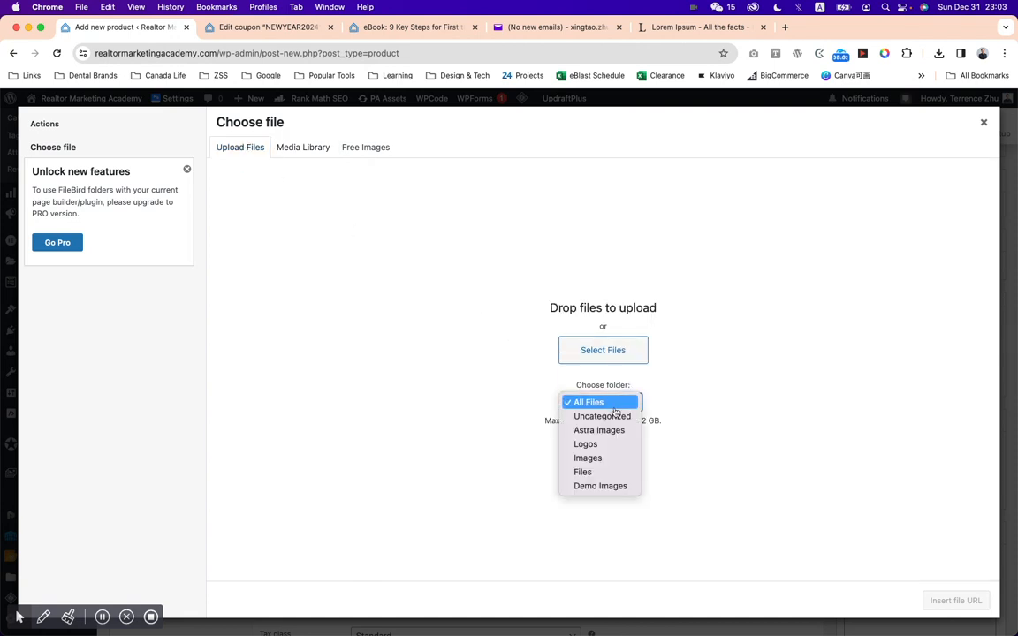
{"action": "left_click", "coordinate": [615, 473]}
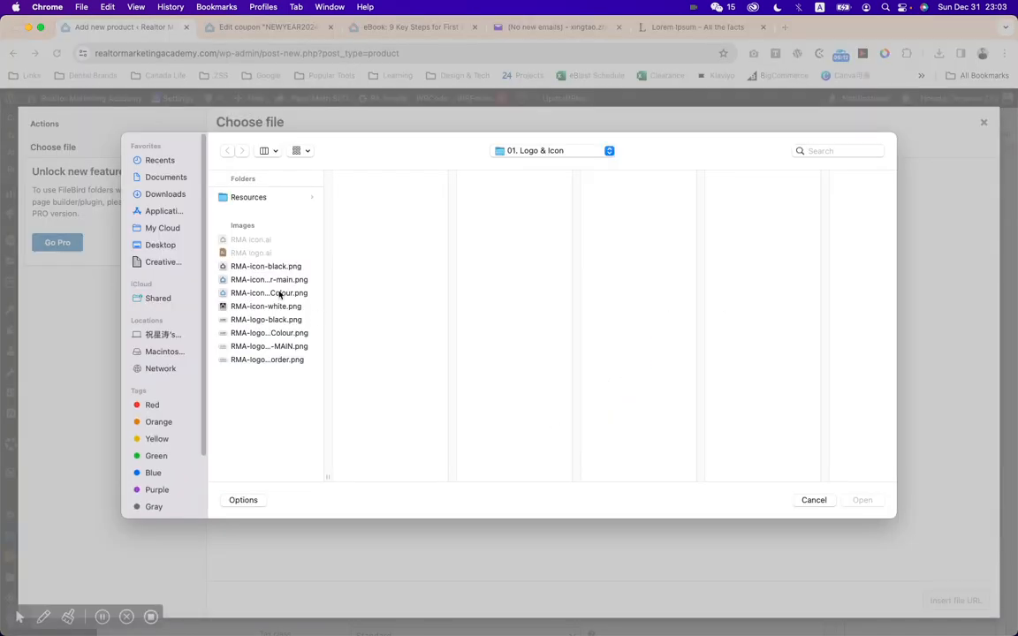
{"action": "left_click", "coordinate": [559, 154]}
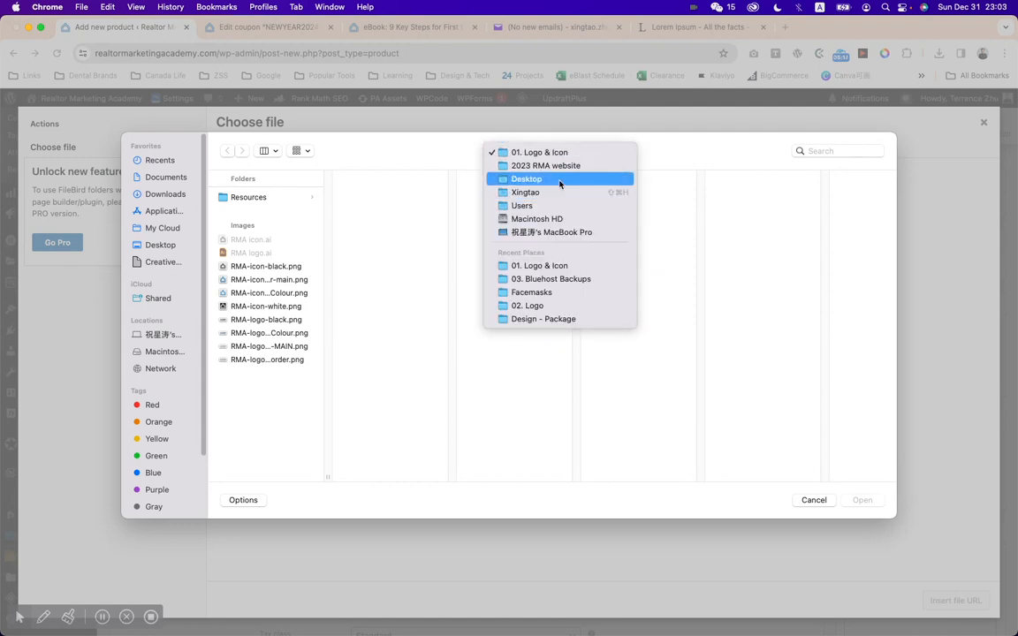
{"action": "left_click", "coordinate": [557, 179]}
{"action": "scroll", "coordinate": [263, 432], "scroll_direction": "down", "scroll_amount": 5}
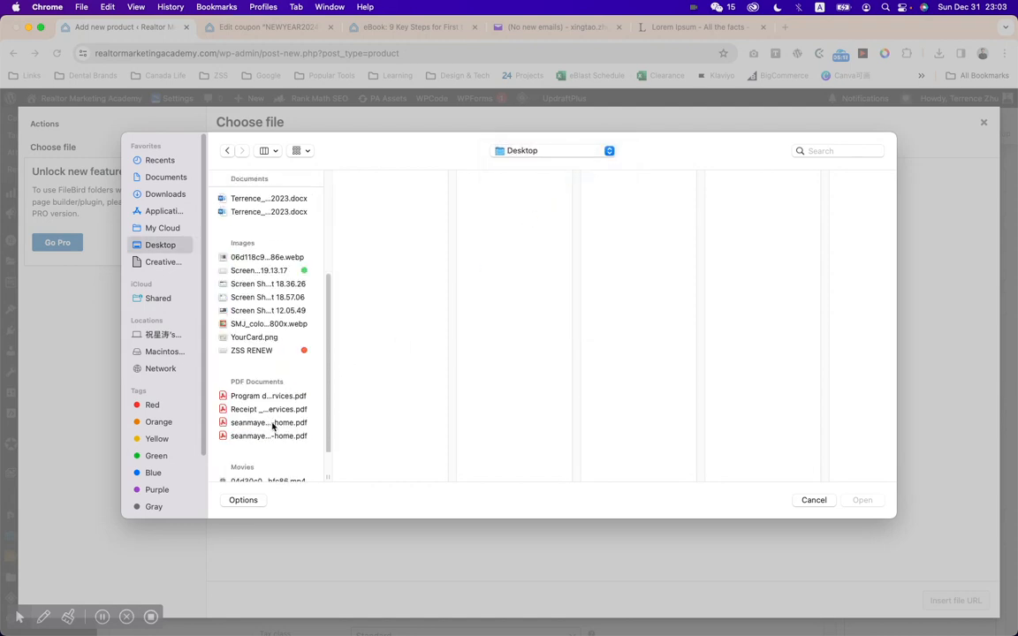
{"action": "left_click", "coordinate": [294, 397]}
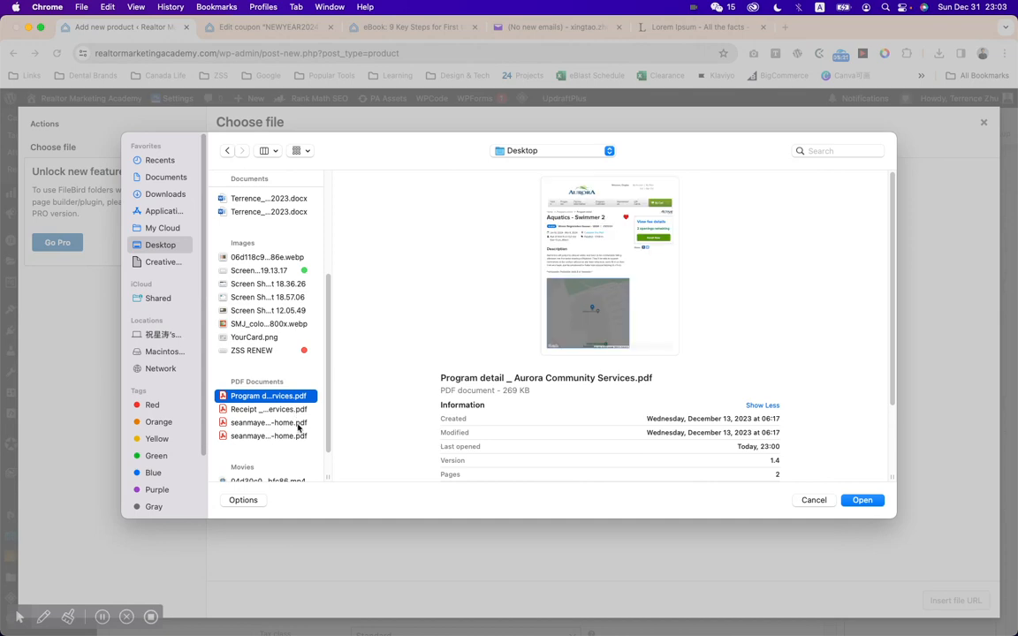
{"action": "left_click", "coordinate": [861, 500]}
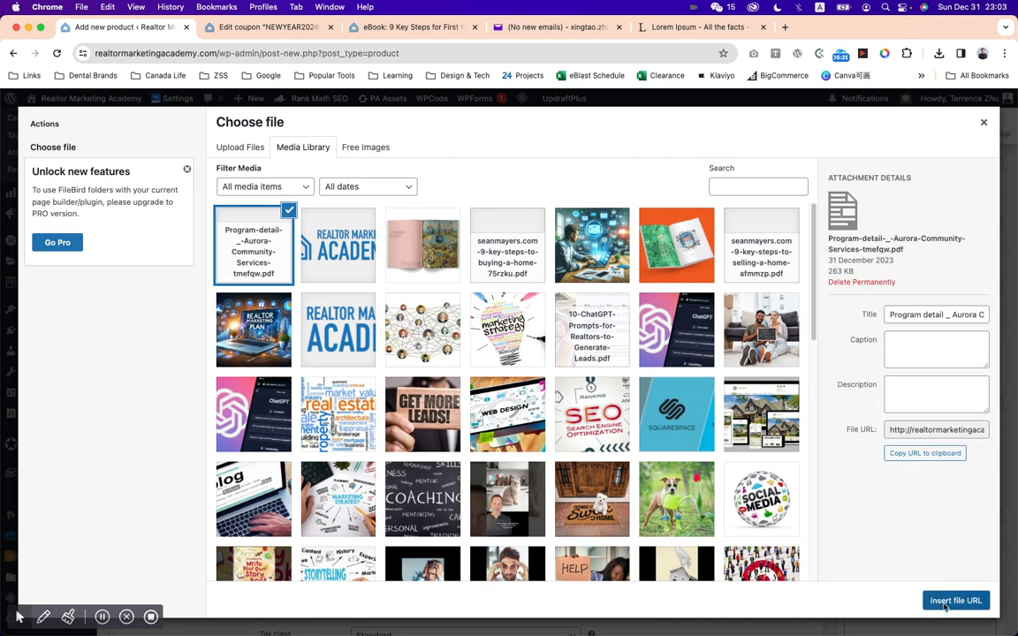
{"action": "left_click", "coordinate": [945, 601]}
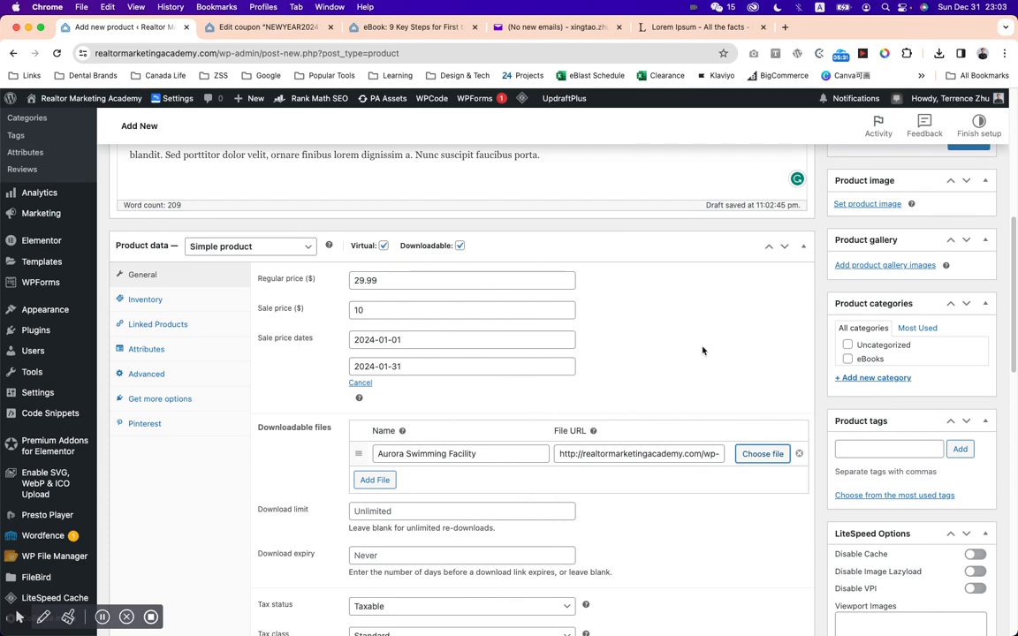
{"action": "scroll", "coordinate": [703, 351], "scroll_direction": "down", "scroll_amount": 3}
{"action": "left_click", "coordinate": [389, 423]}
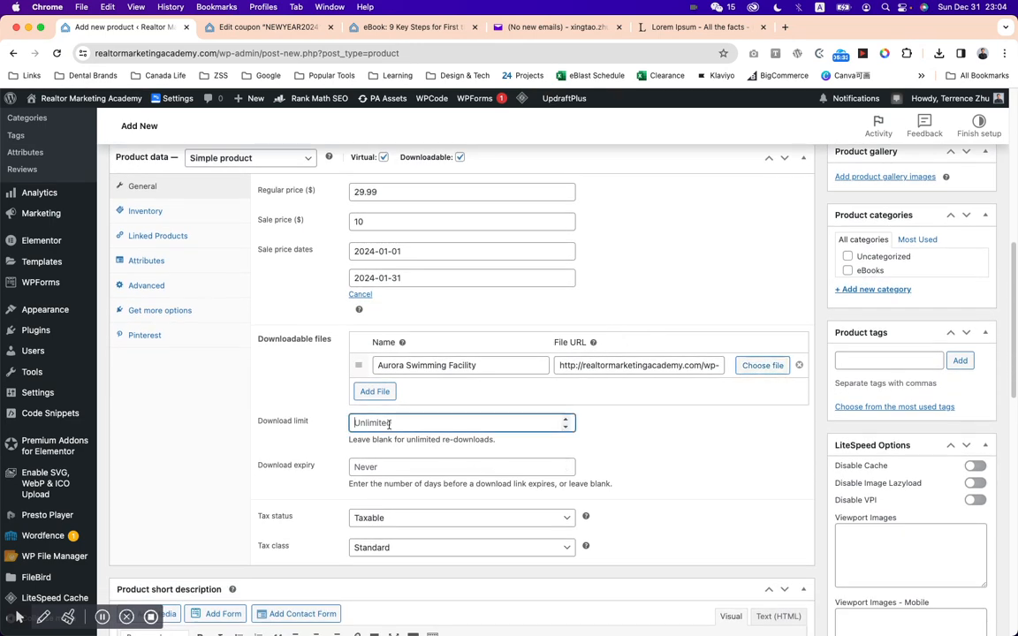
{"action": "scroll", "coordinate": [592, 433], "scroll_direction": "down", "scroll_amount": 1}
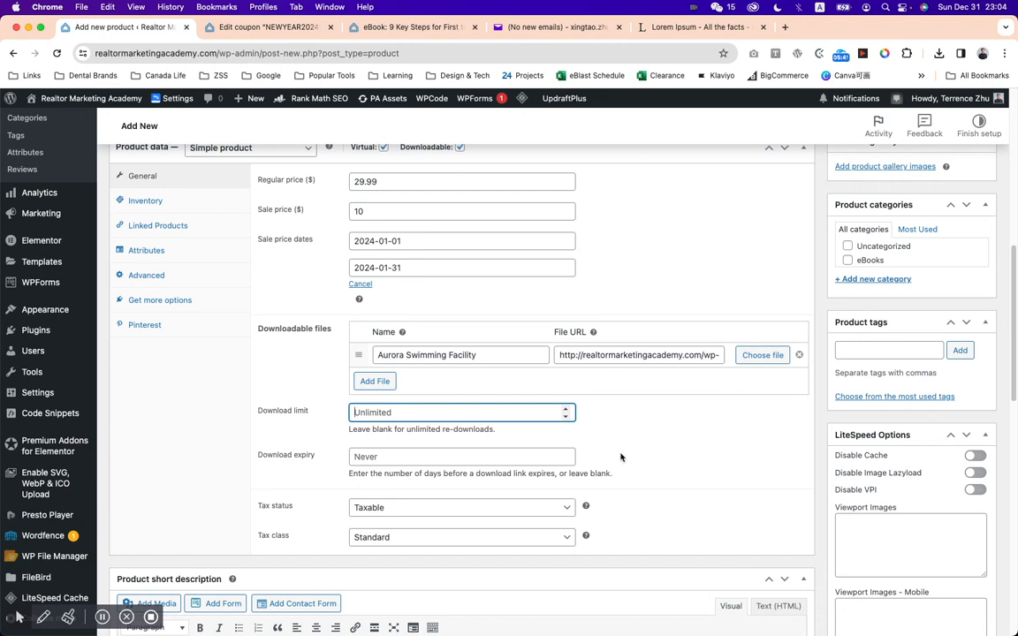
Add the line "Please notice that every purchase can only download 3 times!!" at the end of the product description, with "3 times!!" in bold.
{"action": "scroll", "coordinate": [620, 455], "scroll_direction": "up", "scroll_amount": 6}
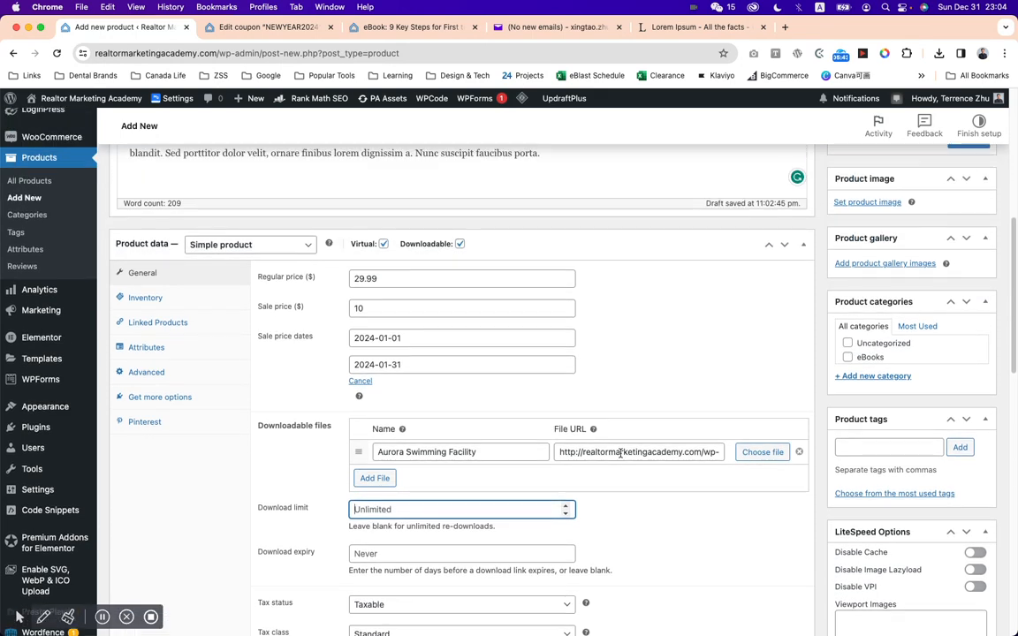
{"action": "scroll", "coordinate": [581, 462], "scroll_direction": "down", "scroll_amount": 3}
{"action": "left_click", "coordinate": [584, 316]}
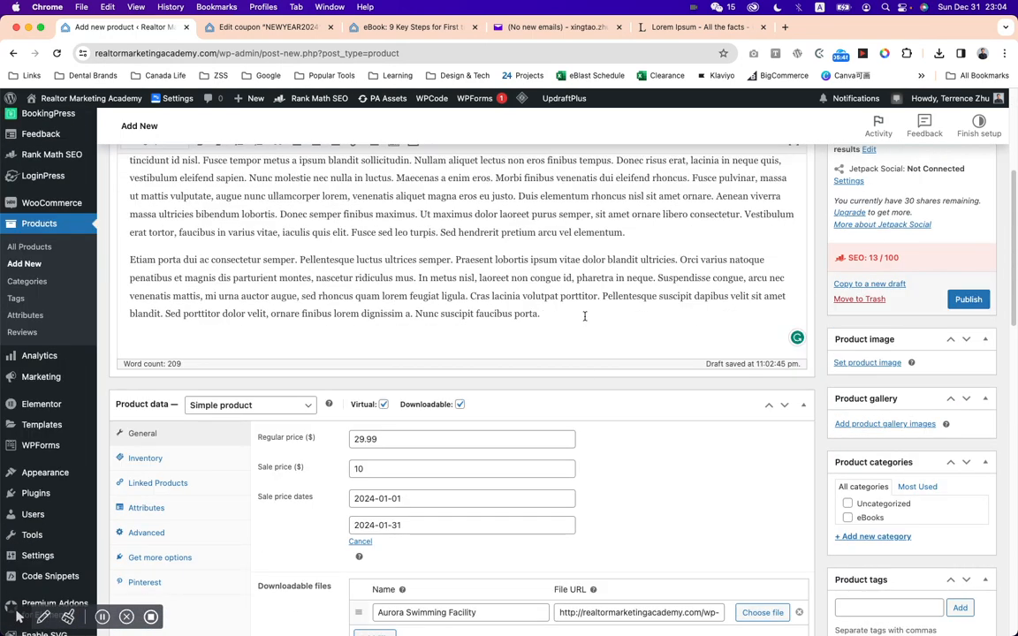
{"action": "key", "text": "Return"}
{"action": "type", "text": "Pleas"}
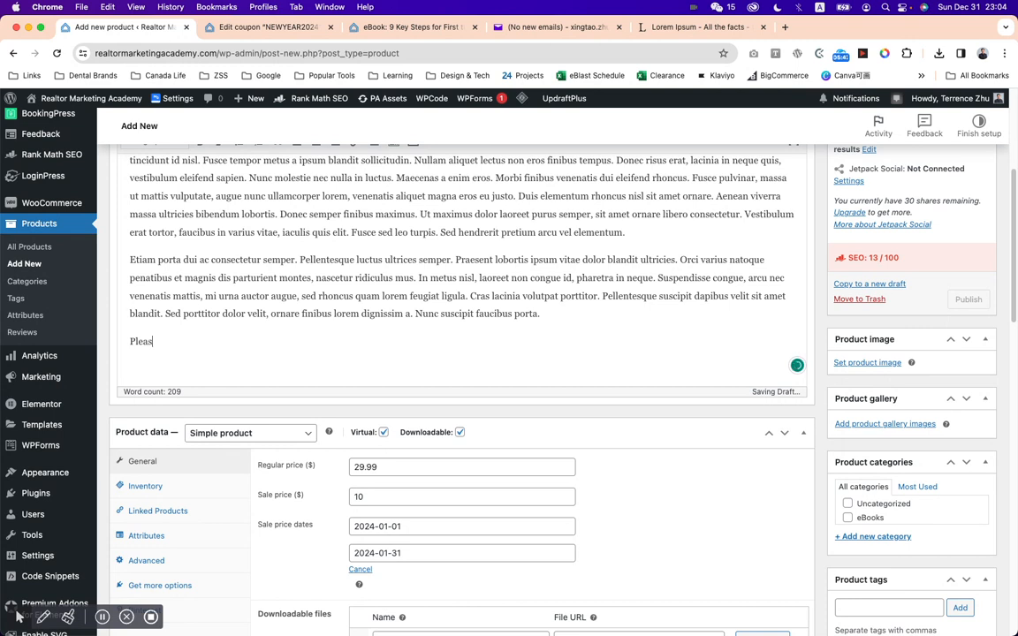
{"action": "type", "text": "e notice that "}
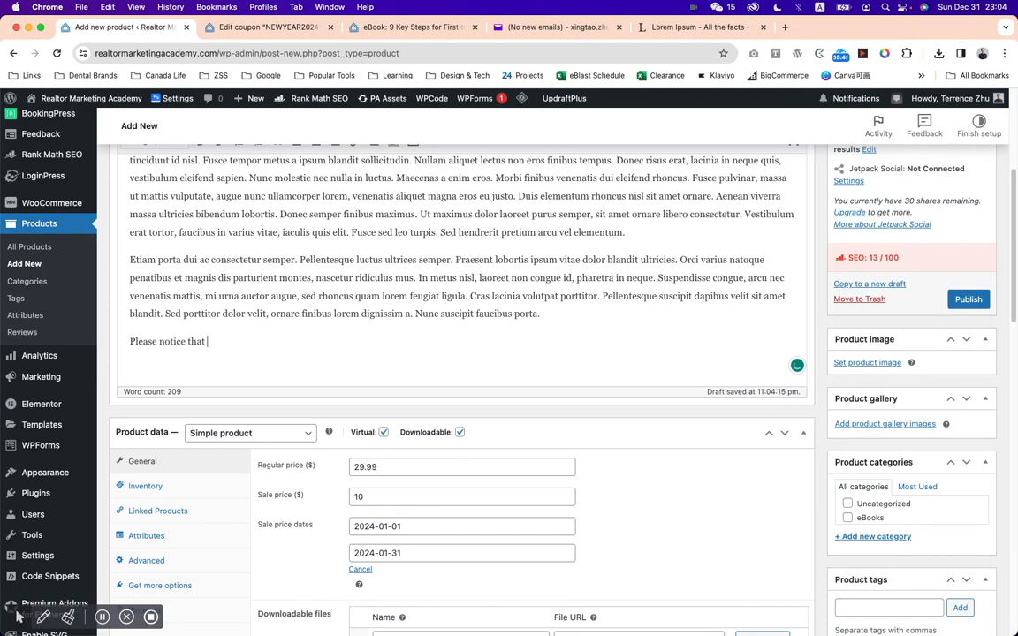
{"action": "type", "text": "er"}
{"action": "type", "text": "ery purchase ca"}
{"action": "type", "text": "n only download"}
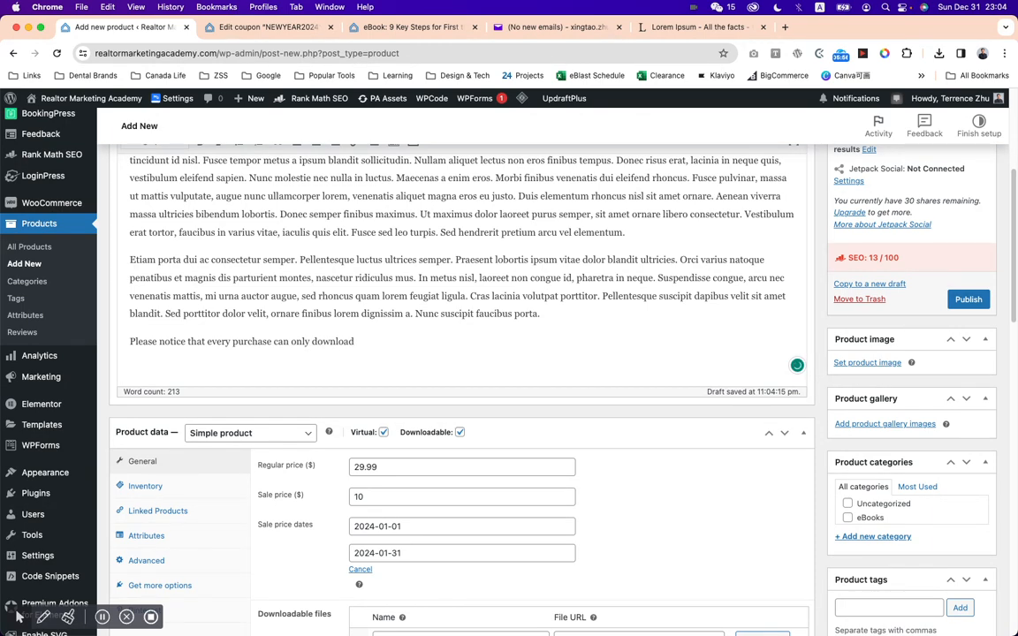
{"action": "type", "text": "Lorem ipsum dolor sit amet, consectetur adipiscing elit. Aliquam sit amet luctus eros, id luctus ligula. Aliquam turpis ante, commodo quis bibendum vel, tincidunt id nisl. Fusce tempor metus a ipsum blandit sollicitudin. Nullam aliquet lectus non eros finibus tempus. Donec risus erat, lacinia in neque quis, vestibulum eleifend sapien. Nunc molestie nec nulla in luctus. Maecenas a enim eros. Morbi finibus venenatis dui eleifend rhoncus. Fusce pulvinar, massa ut mattis vulputate, augue nunc ullamcorper lorem, venenatis aliquet magna eros eu justo. Duis elementum rhoncus nisl sit amet ornare. Aenean viverra massa ultricies bibendum lobortis. Donec semper finibus maximus. Ut maximus dolor laoreet purus semper, sit amet ornare libero consectetur. Vestibulum erat tortor, faucibus in varius vitae, iaculis quis elit. Fusce sed leo turpis. Sed hendrerit pretium arcu vel elementum. Etiam porta dui ac consectetur semper. Pellentesque luctus ultrices semper. Praesent lobortis ipsum vitae dolor blandit ultricies. Orci varius natoque penatibus et magnis dis parturient montes, nascetur ridiculus mus. In metus nisl, laoreet non congue id, pharetra in neque. Suspendisse congue, arcu nec venenatis mattis, mi urna auctor augue, sed rhoncus quam lorem feugiat ligula. Cras lacinia volutpat porttitor. Pellentesque suscipit dapibus velit sit amet blandit. Sed porttitor dolor velit, ornare finibus lorem dignissim a. Nunc suscipit faucibus porta."}
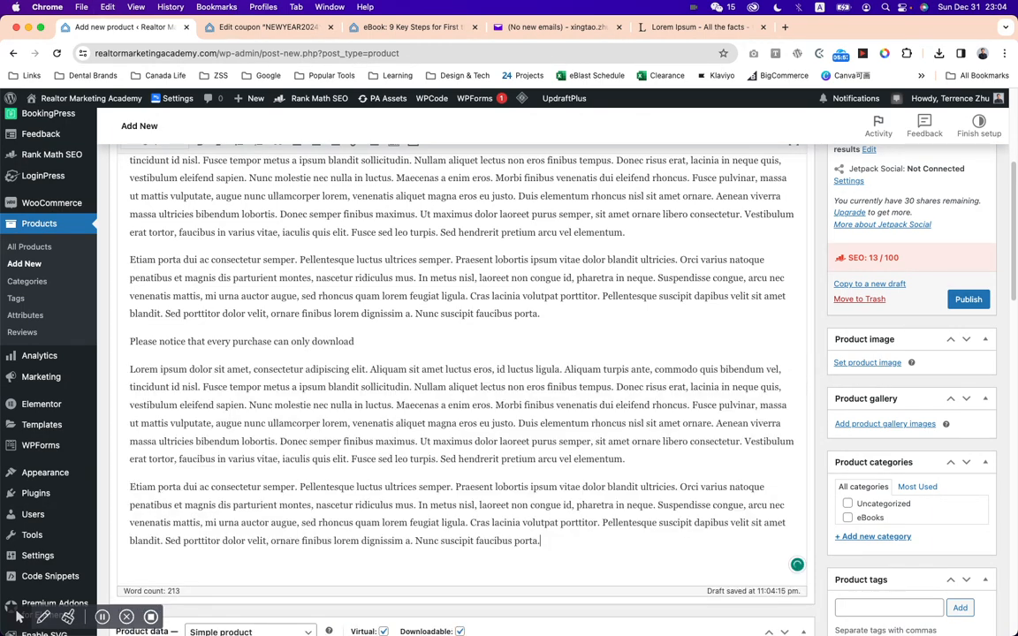
{"action": "key", "text": "super+z"}
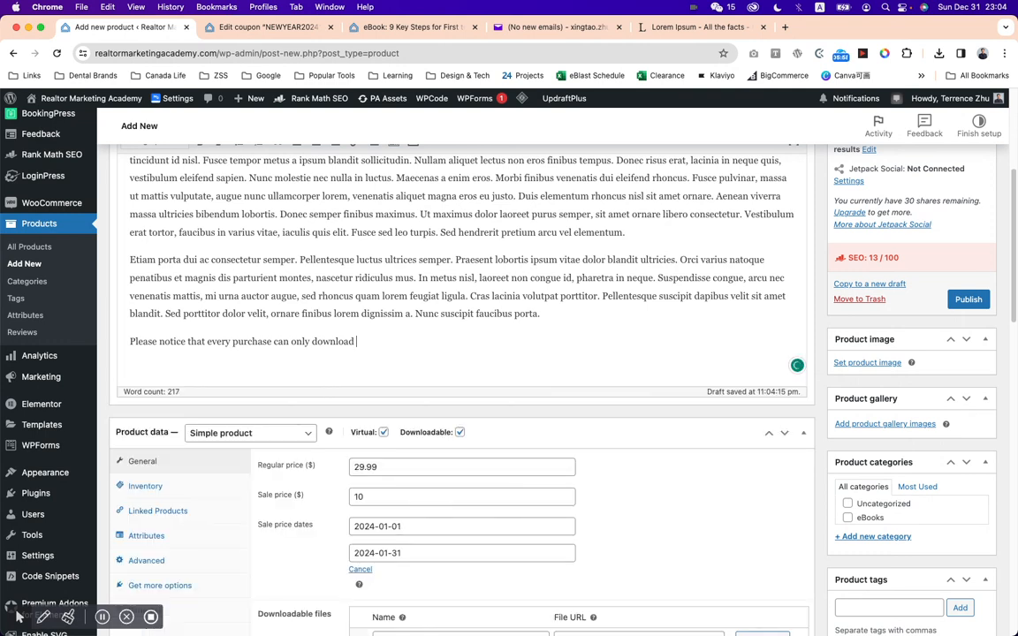
{"action": "type", "text": "3 times!!"}
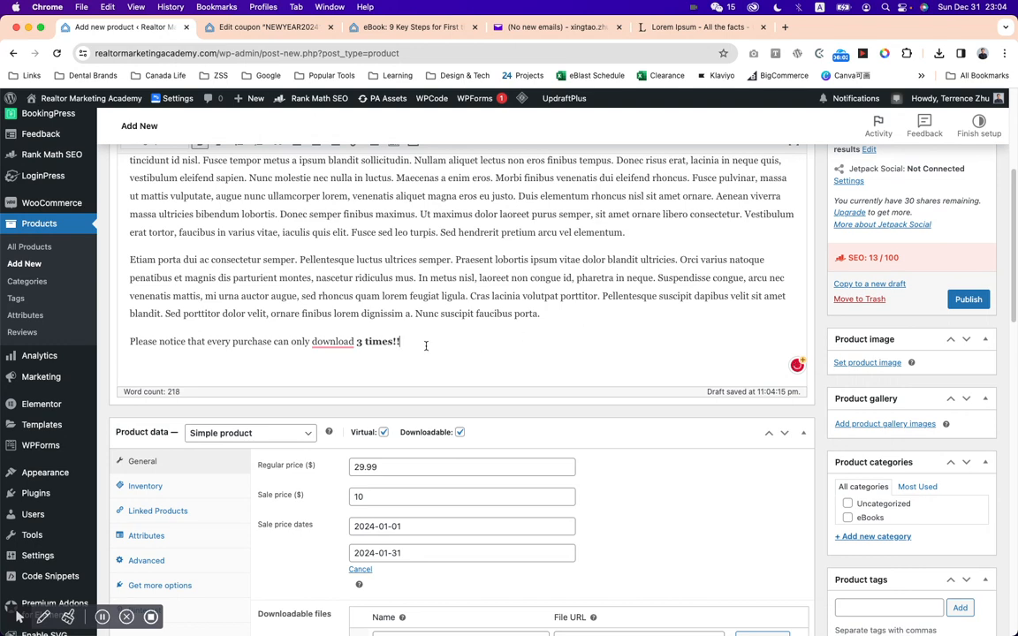
Copy the download-limit notice from the description into the product short description, and check the live eBook product page for comparison.
{"action": "left_click", "coordinate": [132, 341], "text": "shift"}
{"action": "key", "text": "super+c"}
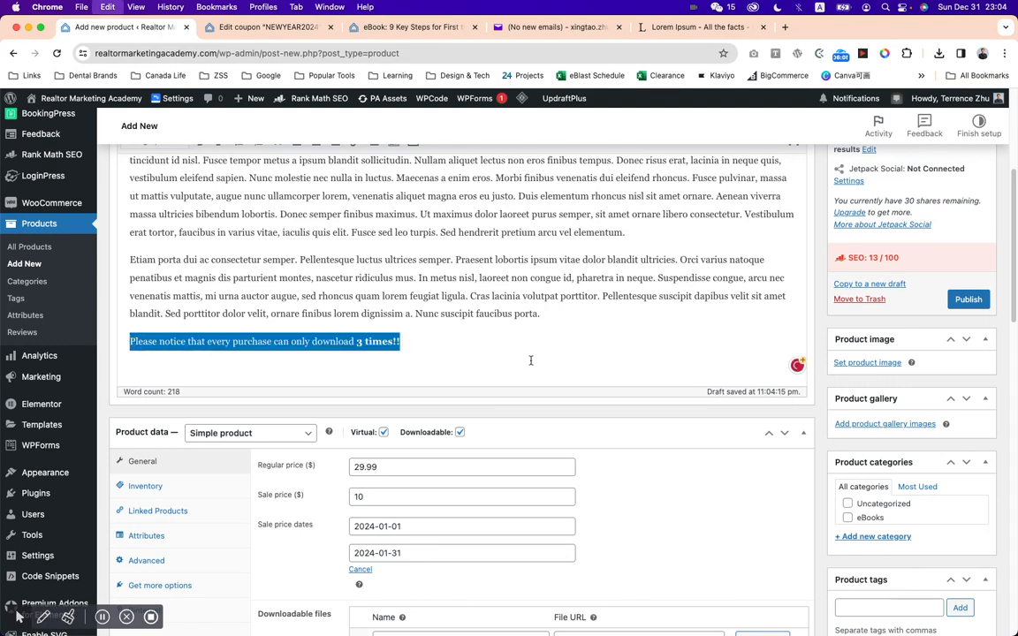
{"action": "scroll", "coordinate": [531, 360], "scroll_direction": "down", "scroll_amount": 5}
{"action": "scroll", "coordinate": [588, 398], "scroll_direction": "down", "scroll_amount": 3}
{"action": "left_click", "coordinate": [289, 350]}
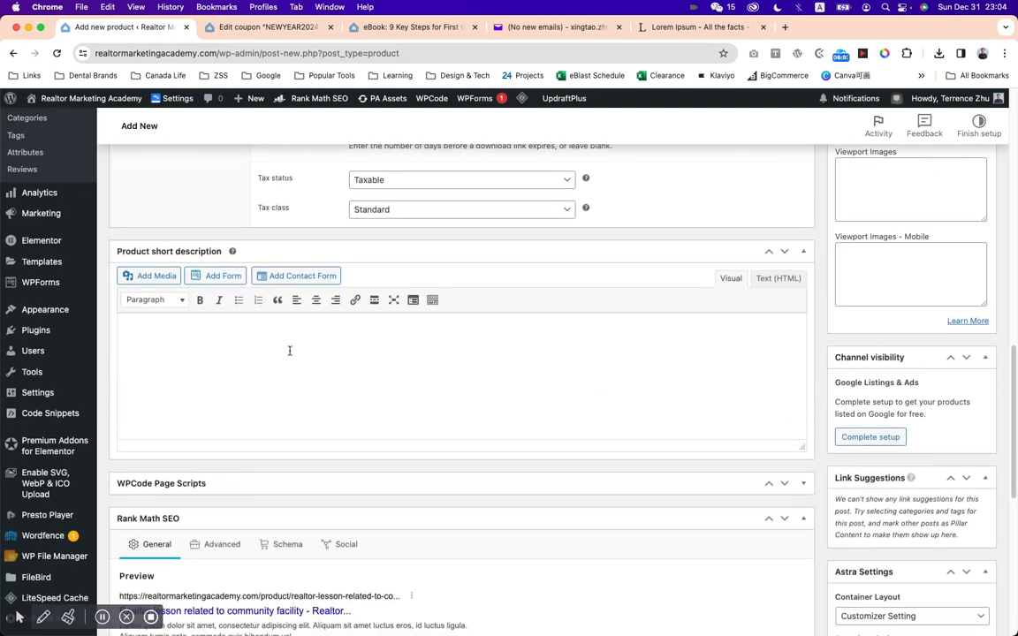
{"action": "key", "text": "super+v"}
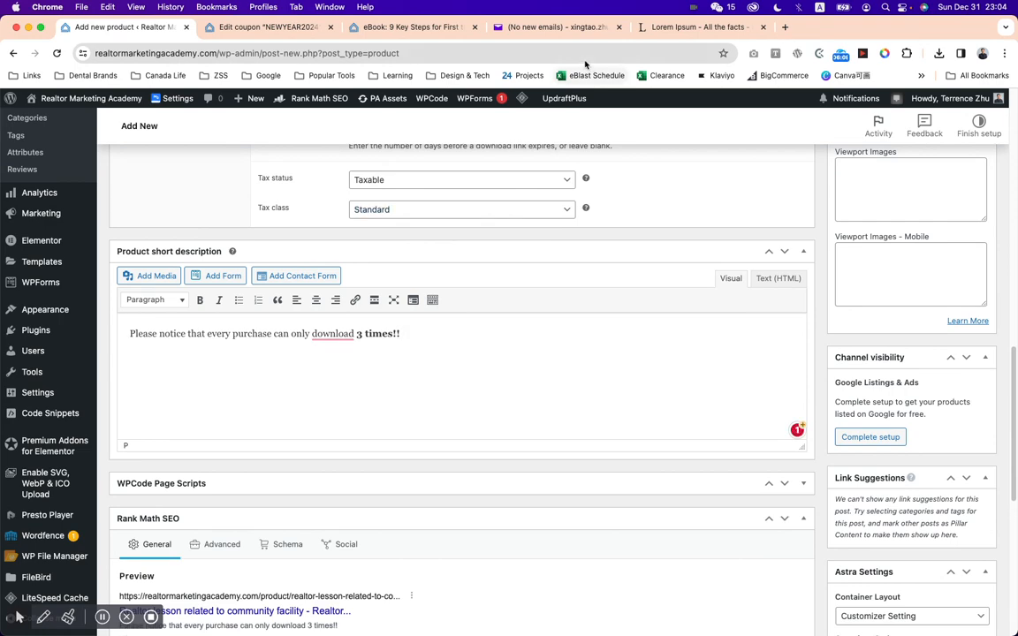
{"action": "left_click", "coordinate": [435, 32]}
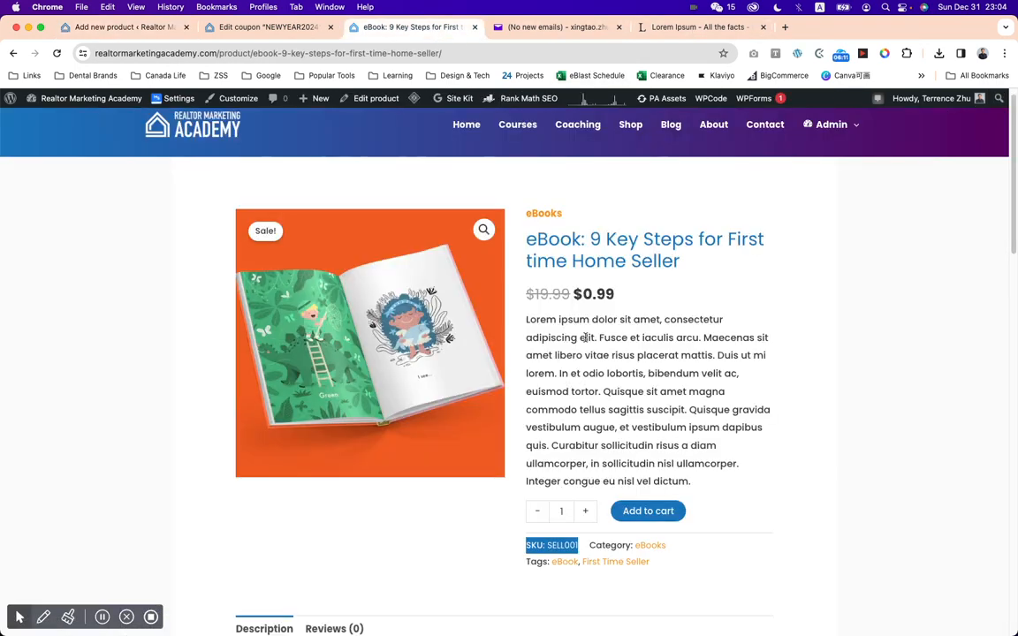
{"action": "left_click", "coordinate": [122, 26]}
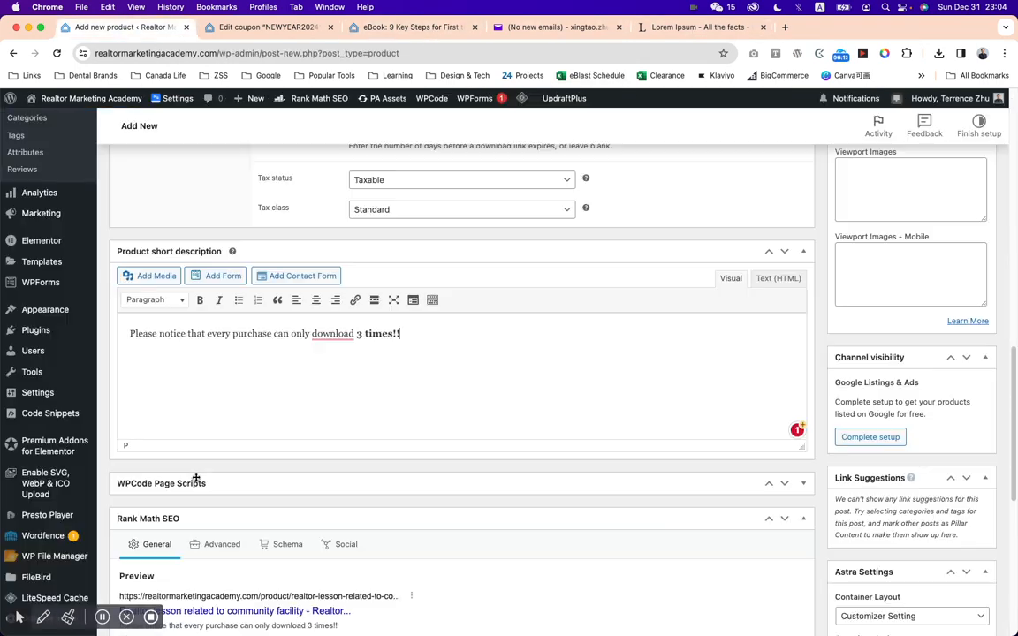
Insert "Notice:" before the sentence in the product short description.
{"action": "left_click", "coordinate": [129, 334]}
{"action": "type", "text": "Notic"}
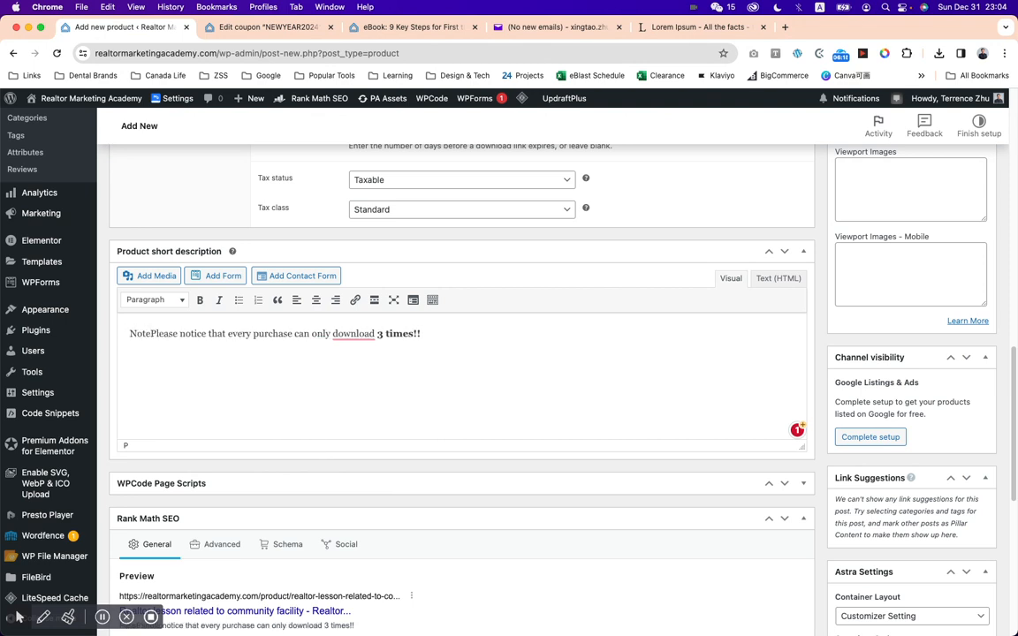
{"action": "type", "text": "e:"}
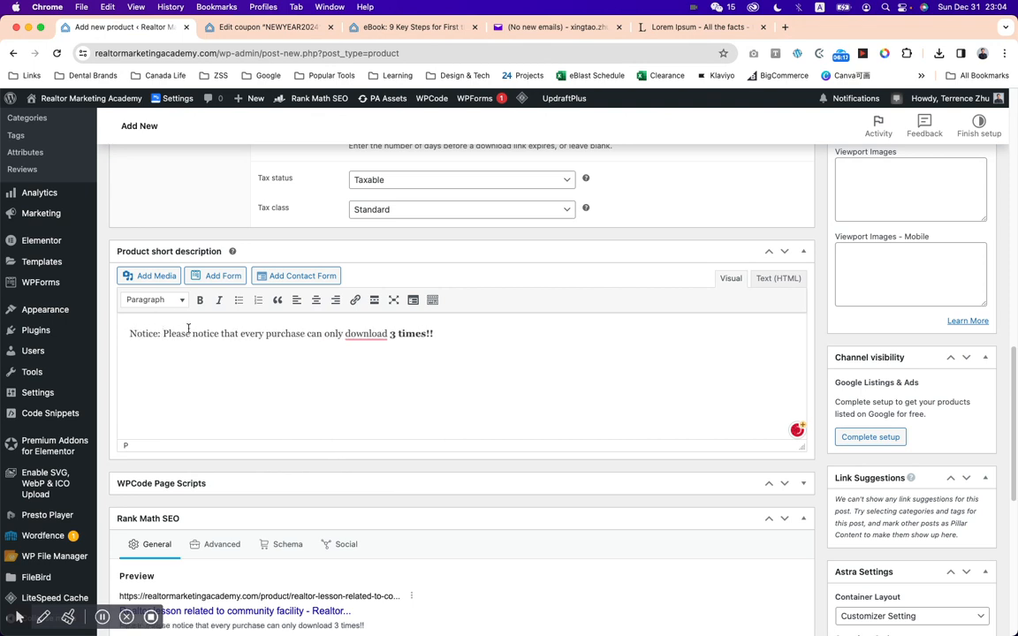
Format "Notice:" as a Heading 4 line above the paragraph text in the short description, and correct "download" to "be downloaded".
{"action": "left_click_drag", "start_coordinate": [160, 333], "coordinate": [129, 333]}
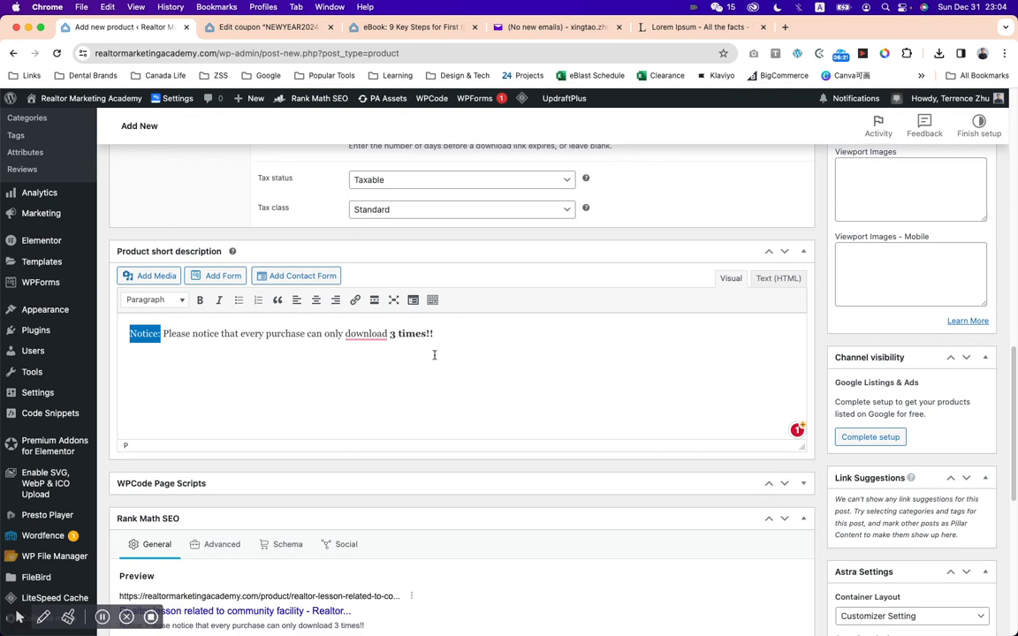
{"action": "left_click", "coordinate": [172, 306]}
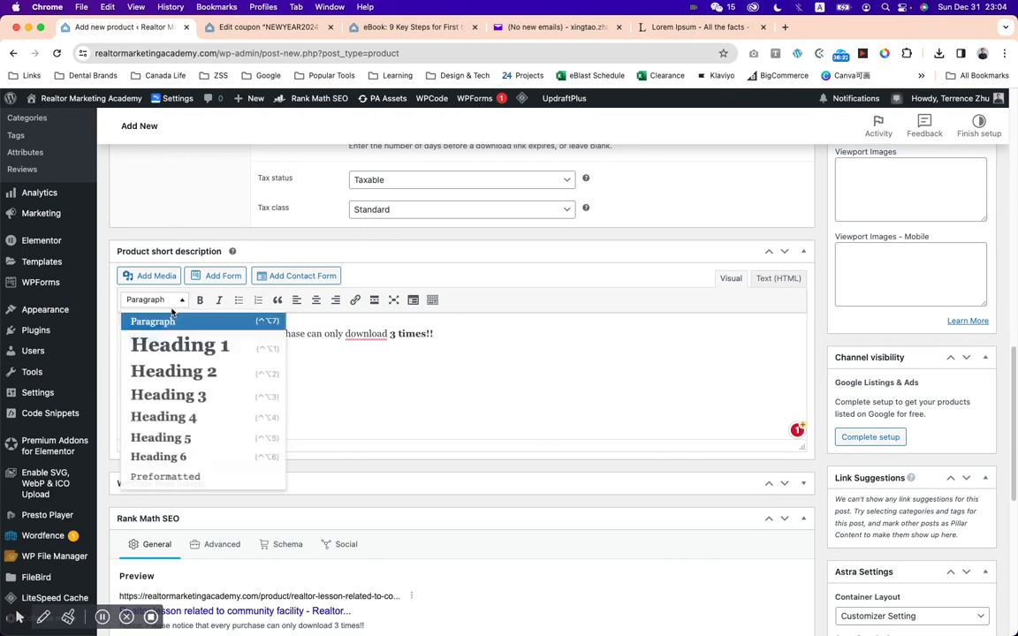
{"action": "left_click", "coordinate": [189, 417]}
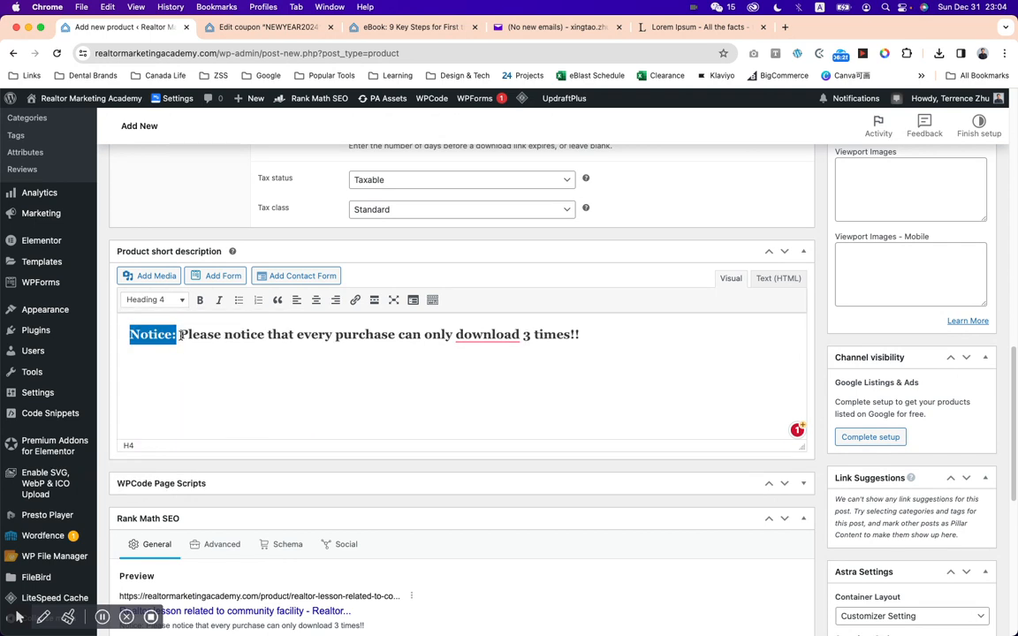
{"action": "left_click", "coordinate": [180, 335]}
{"action": "key", "text": "shift+Return"}
{"action": "left_click", "coordinate": [156, 301]}
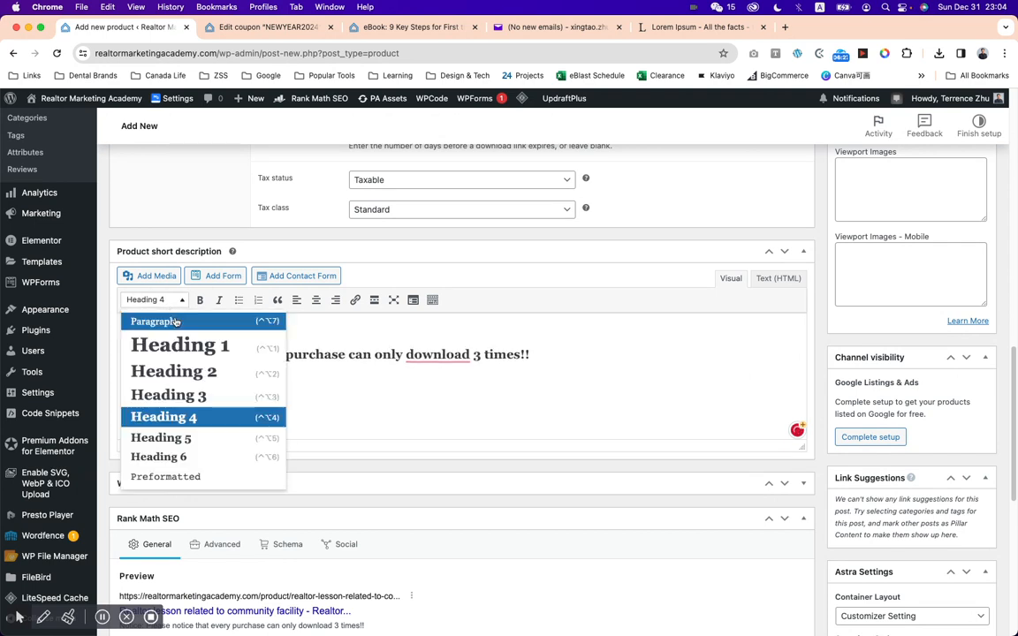
{"action": "left_click", "coordinate": [159, 322]}
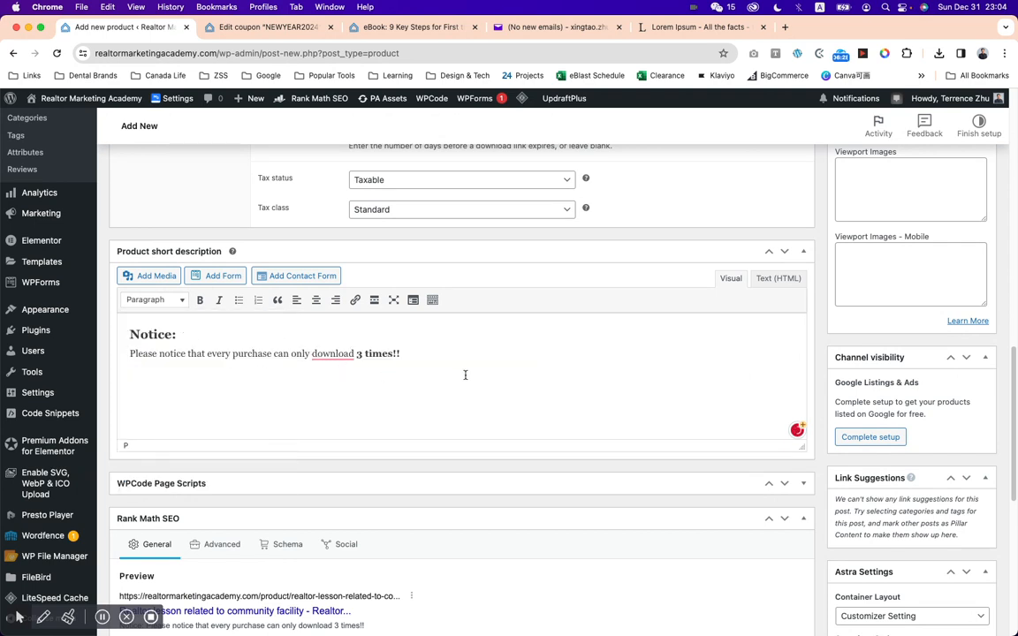
{"action": "mouse_move", "coordinate": [327, 354]}
{"action": "left_click", "coordinate": [346, 388]}
Set the product's download limit to 3 and leave the download expiry blank.
{"action": "scroll", "coordinate": [478, 367], "scroll_direction": "up", "scroll_amount": 2}
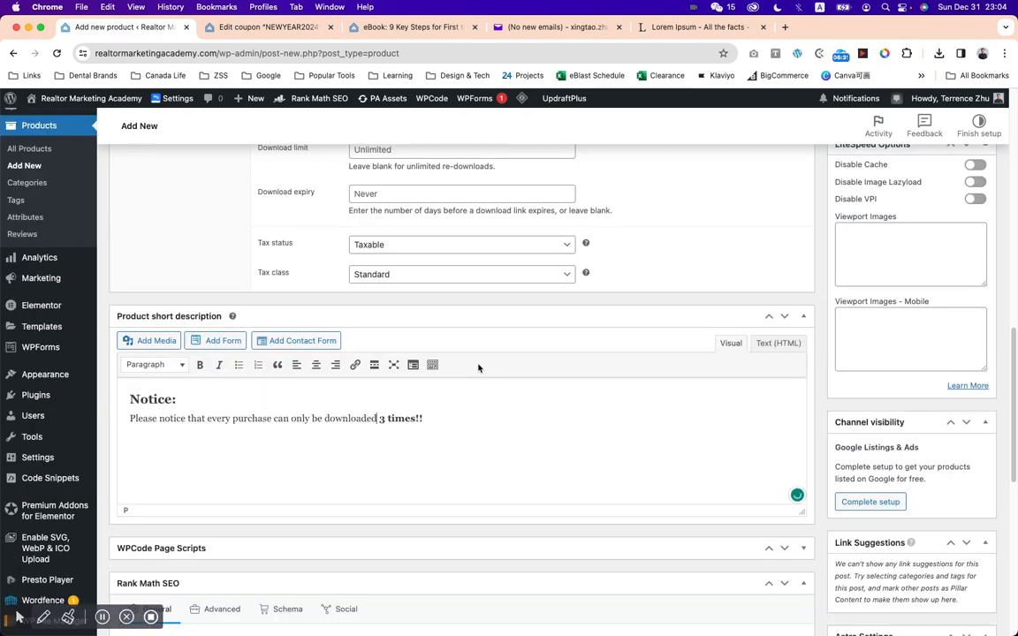
{"action": "scroll", "coordinate": [480, 368], "scroll_direction": "up", "scroll_amount": 8}
{"action": "scroll", "coordinate": [482, 368], "scroll_direction": "down", "scroll_amount": 3}
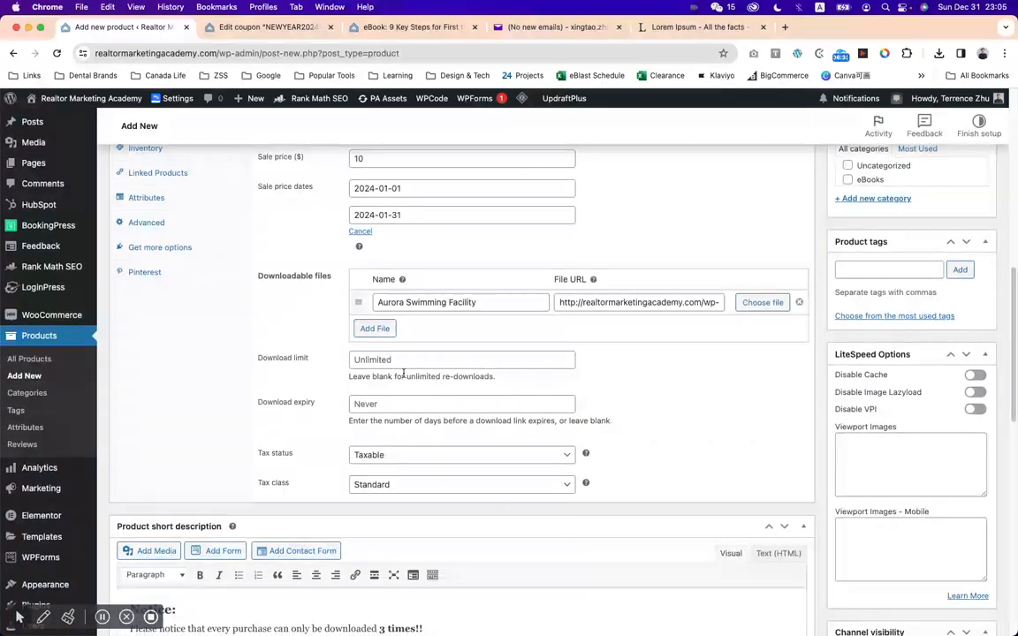
{"action": "left_click", "coordinate": [403, 361]}
{"action": "type", "text": "3"}
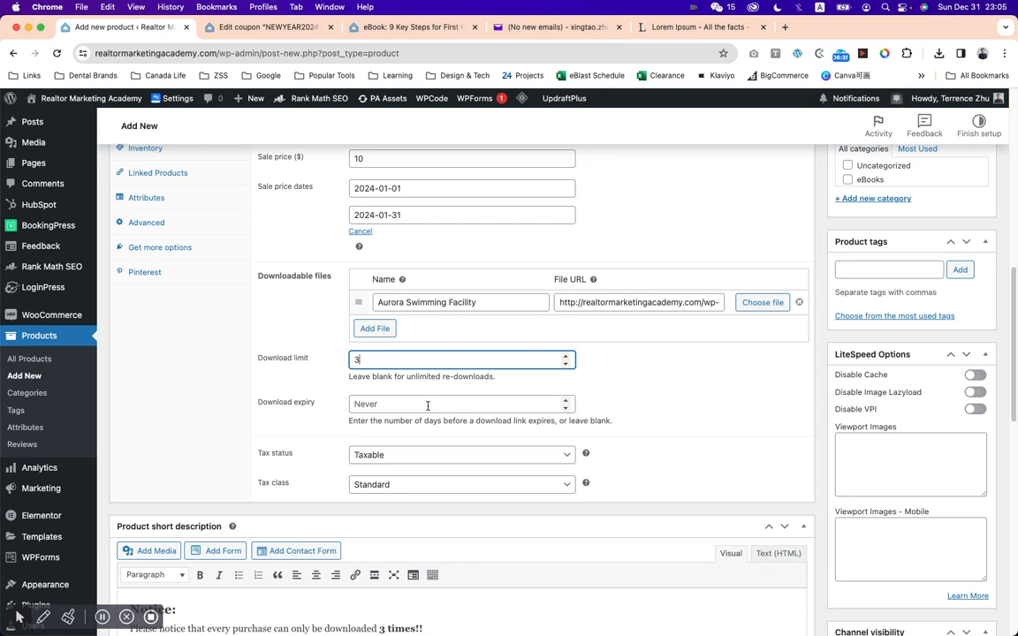
{"action": "left_click", "coordinate": [427, 405]}
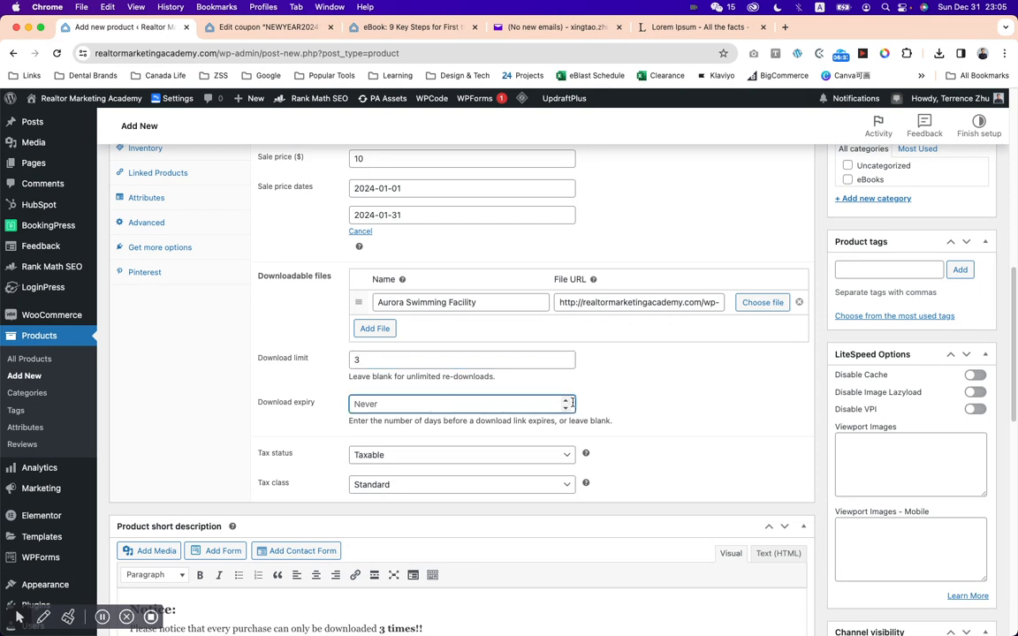
{"action": "left_click", "coordinate": [637, 394]}
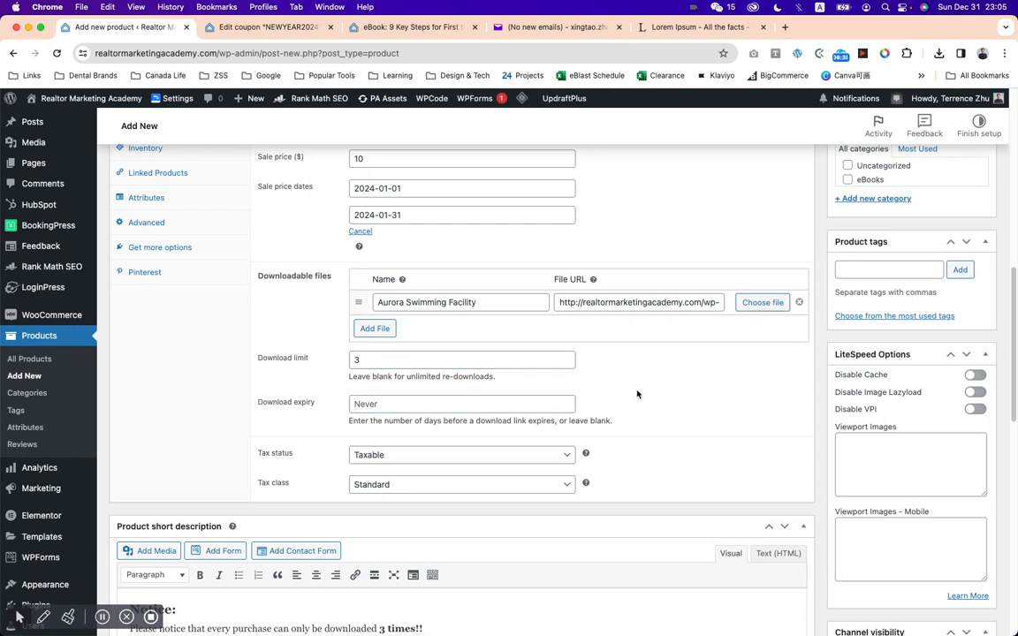
Set the product's SKU to B0001 in the inventory settings.
{"action": "scroll", "coordinate": [637, 394], "scroll_direction": "down", "scroll_amount": 1}
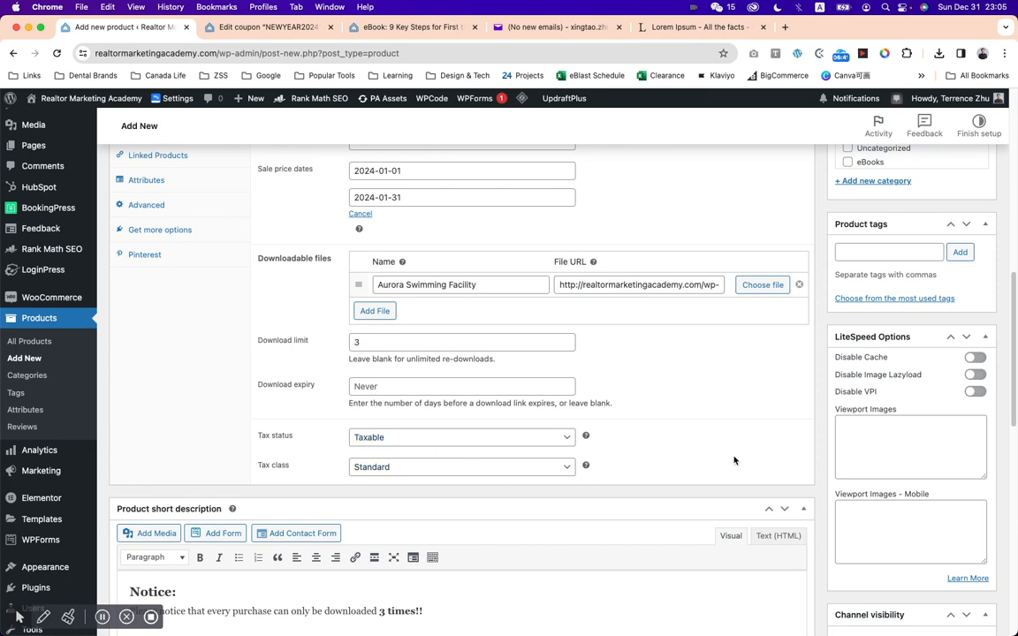
{"action": "scroll", "coordinate": [723, 454], "scroll_direction": "up", "scroll_amount": 5}
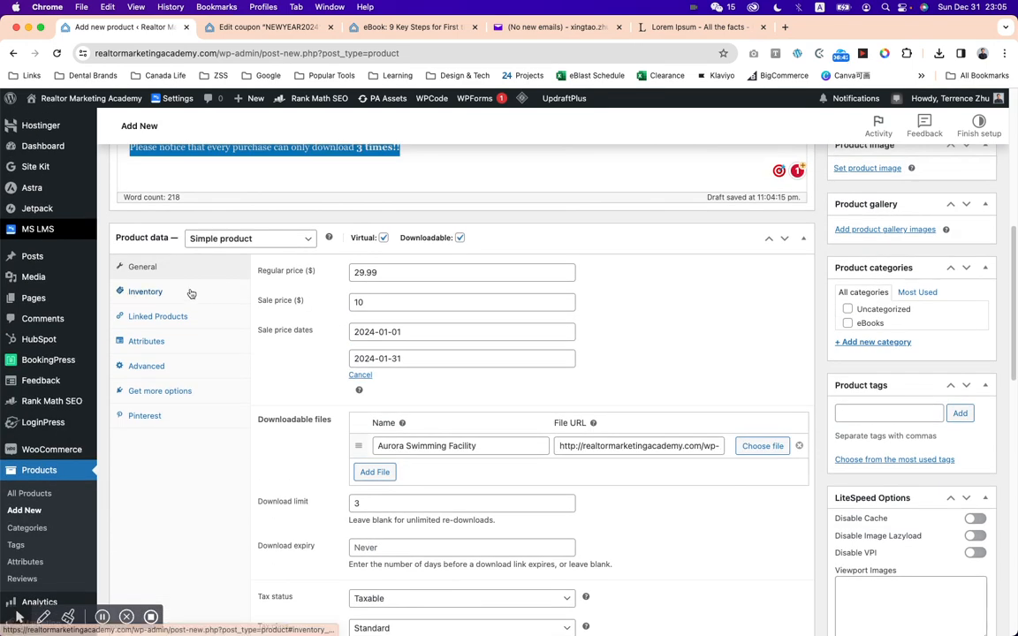
{"action": "left_click", "coordinate": [191, 293]}
{"action": "left_click", "coordinate": [402, 275]}
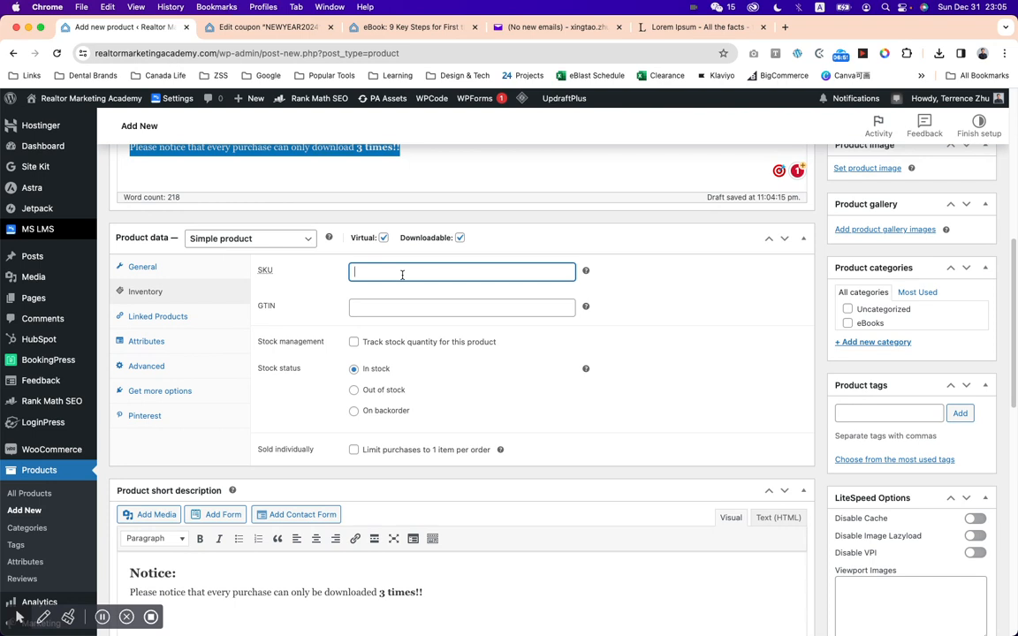
{"action": "type", "text": "B0001"}
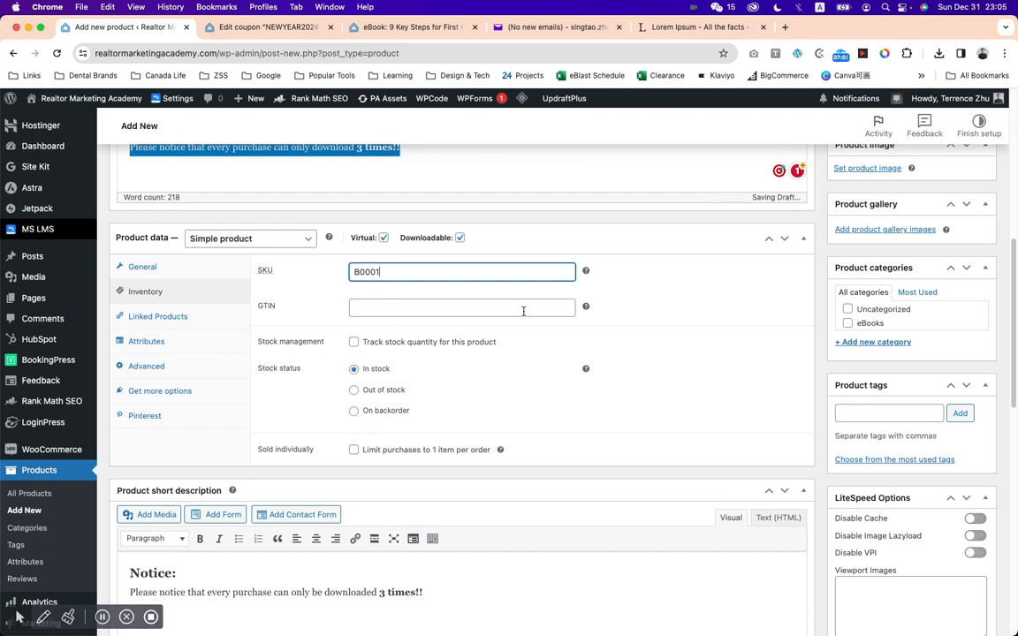
Try stock quantity tracking and the one-item-per-order purchase limit, and turn both options back off.
{"action": "mouse_move", "coordinate": [585, 305]}
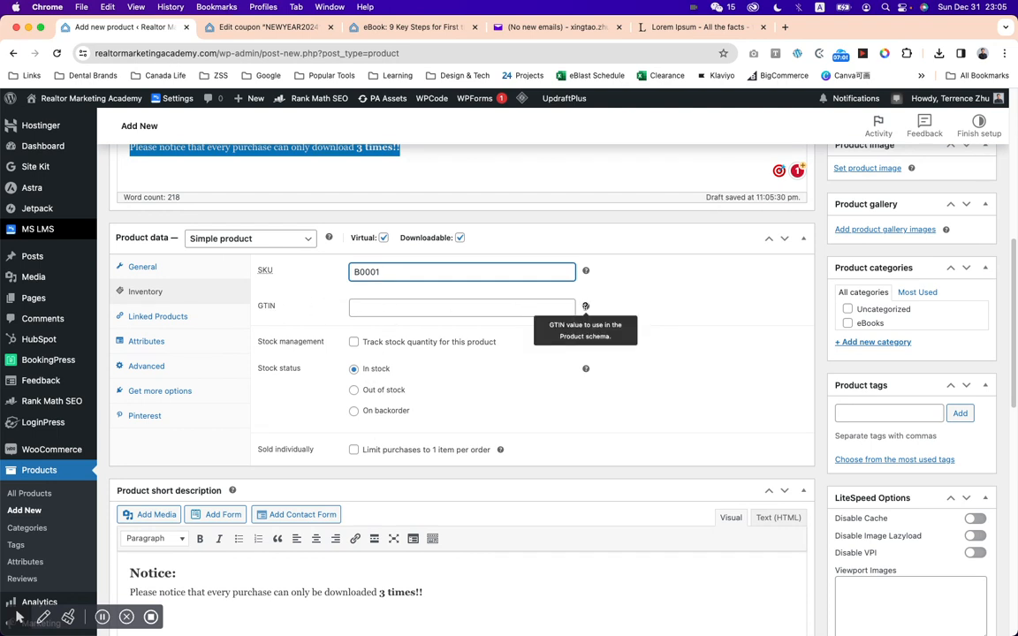
{"action": "left_click", "coordinate": [354, 342]}
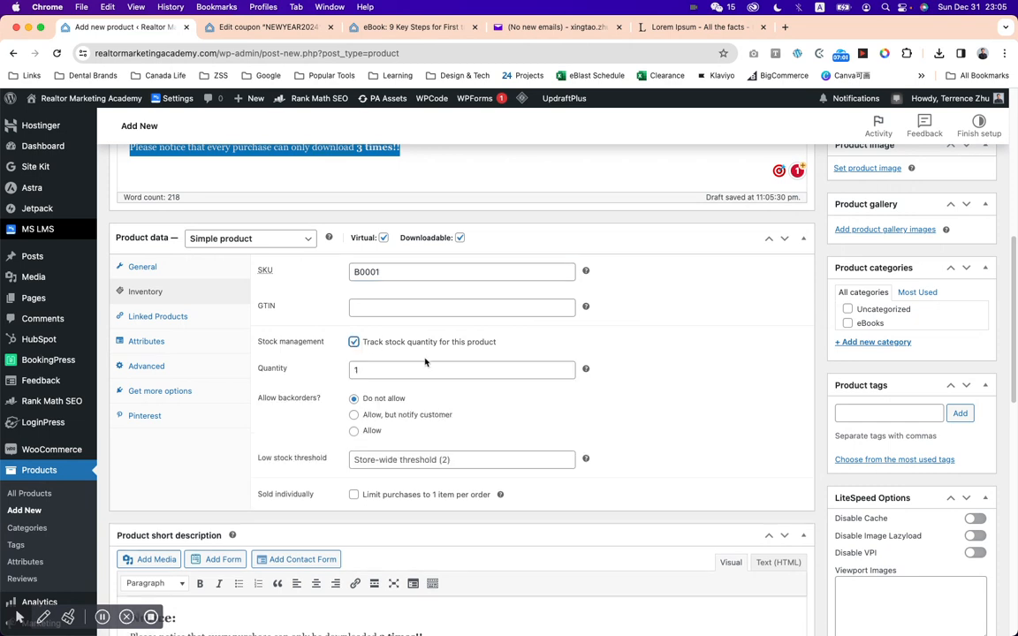
{"action": "left_click", "coordinate": [384, 369]}
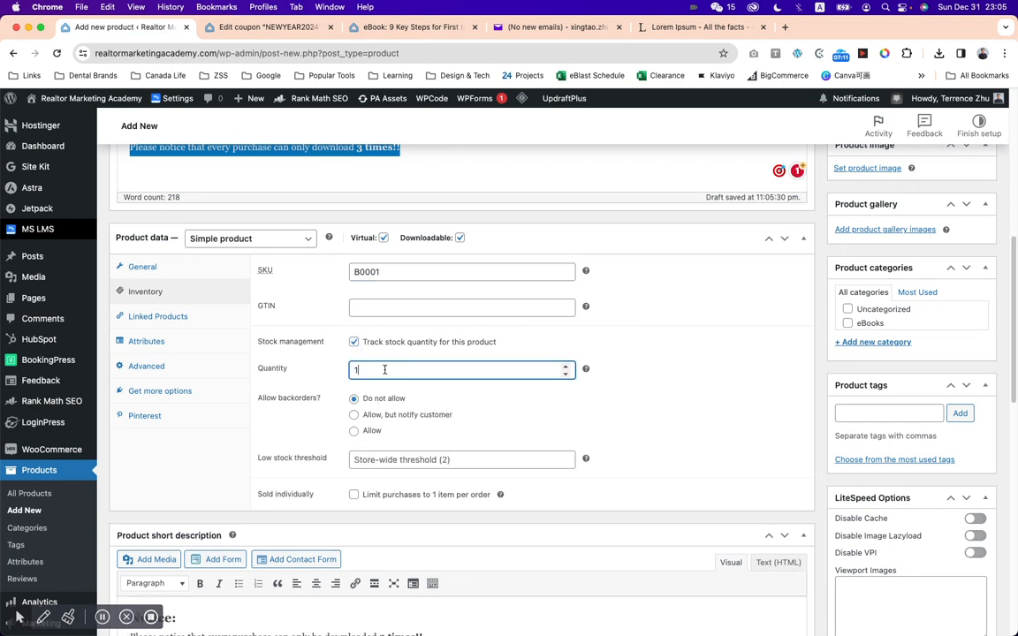
{"action": "type", "text": "00"}
{"action": "left_click", "coordinate": [354, 342]}
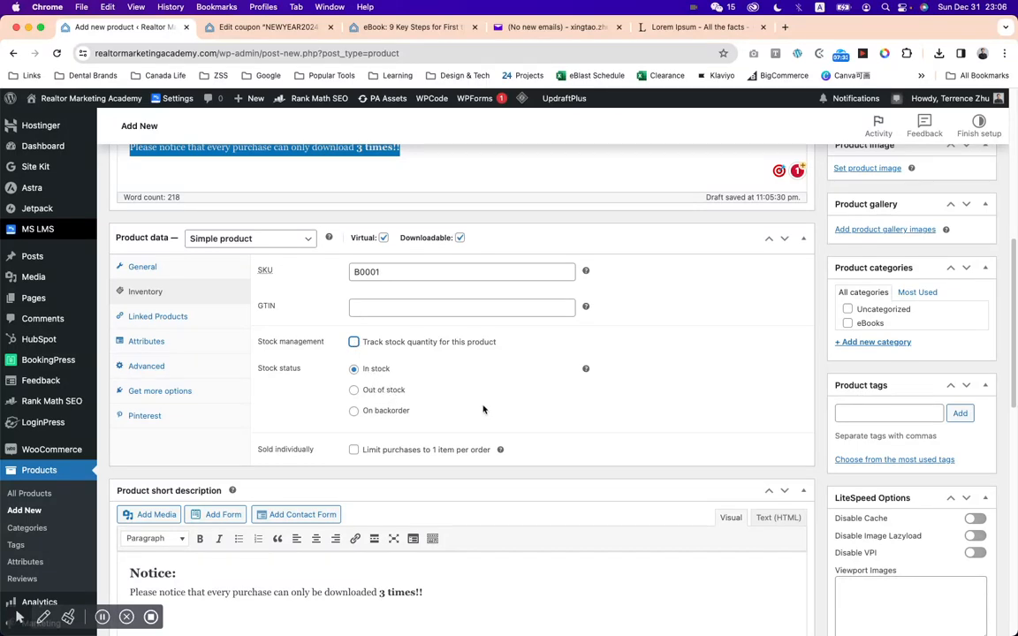
{"action": "left_click", "coordinate": [354, 452]}
{"action": "left_click", "coordinate": [354, 453]}
Review the linked products settings, the product attributes settings and the available product types.
{"action": "left_click", "coordinate": [194, 317]}
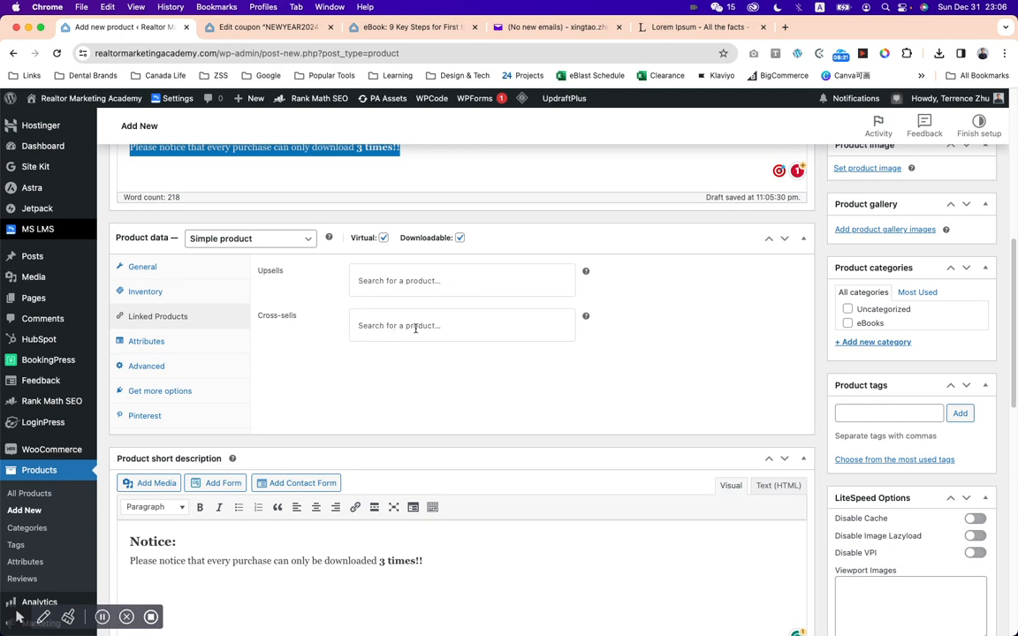
{"action": "left_click", "coordinate": [182, 351]}
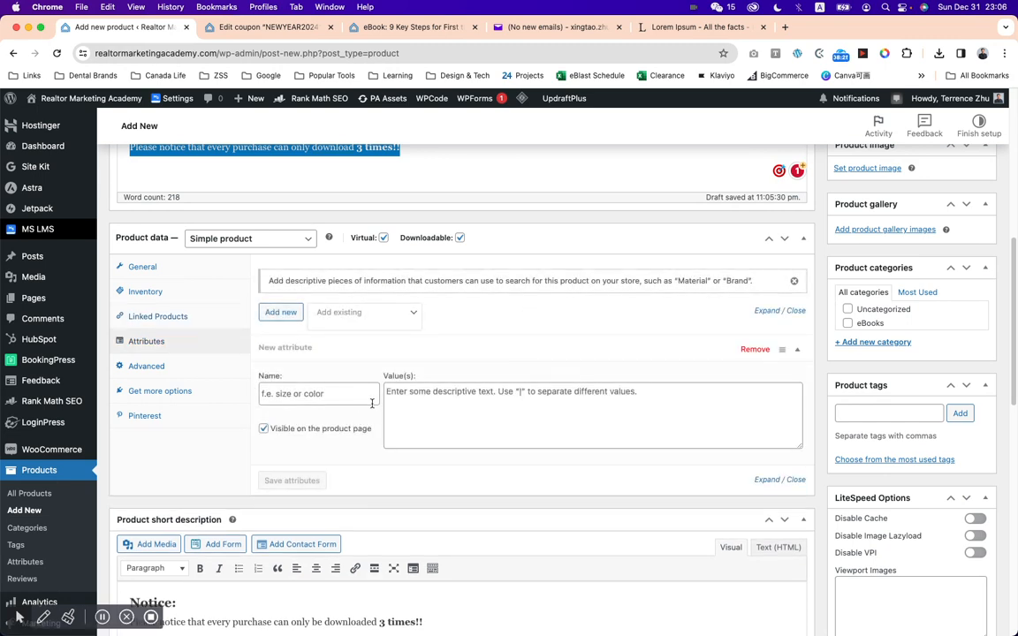
{"action": "left_click", "coordinate": [267, 239]}
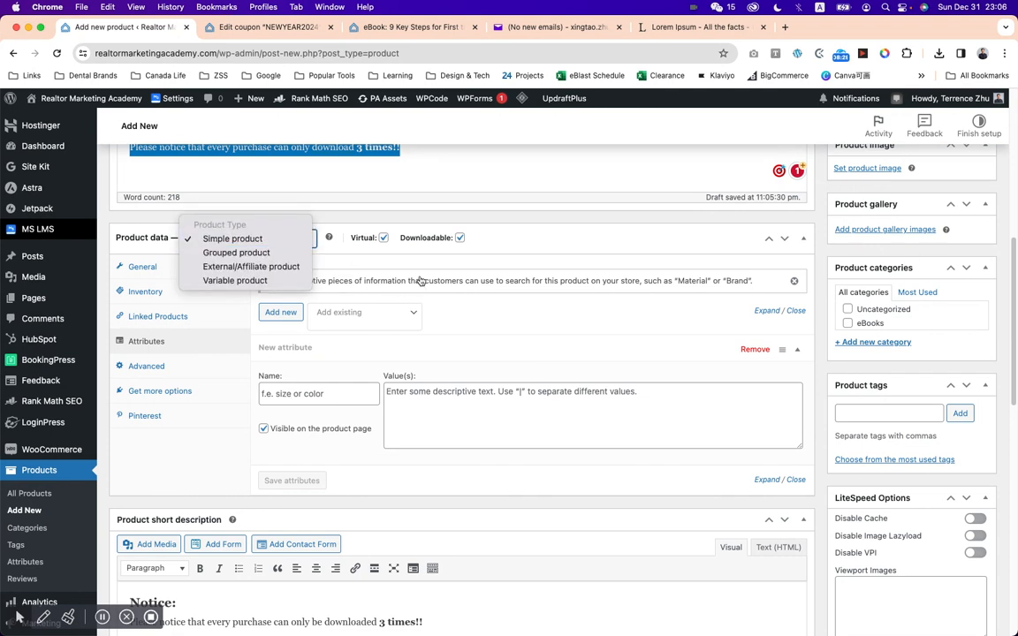
{"action": "left_click", "coordinate": [564, 230]}
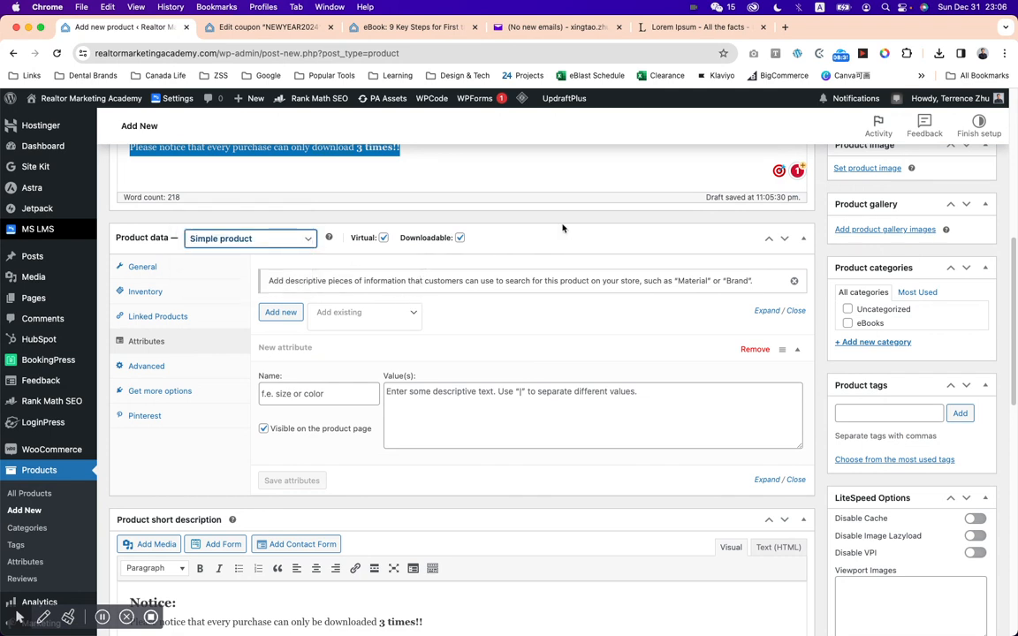
Copy the download-limit sentence from the short description into the purchase note of the advanced product data.
{"action": "left_click", "coordinate": [146, 366]}
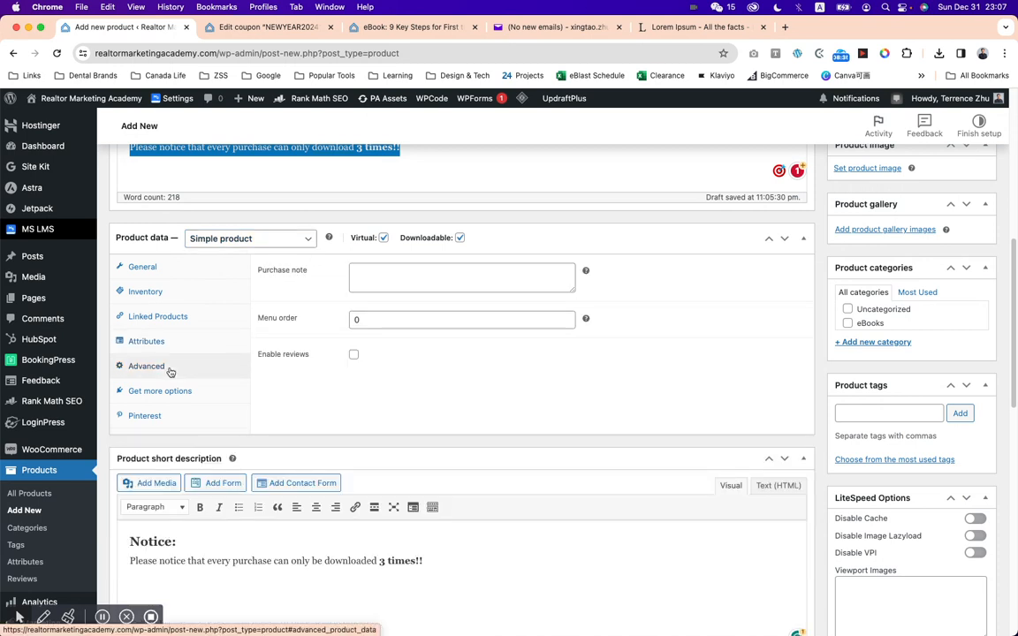
{"action": "left_click", "coordinate": [381, 277]}
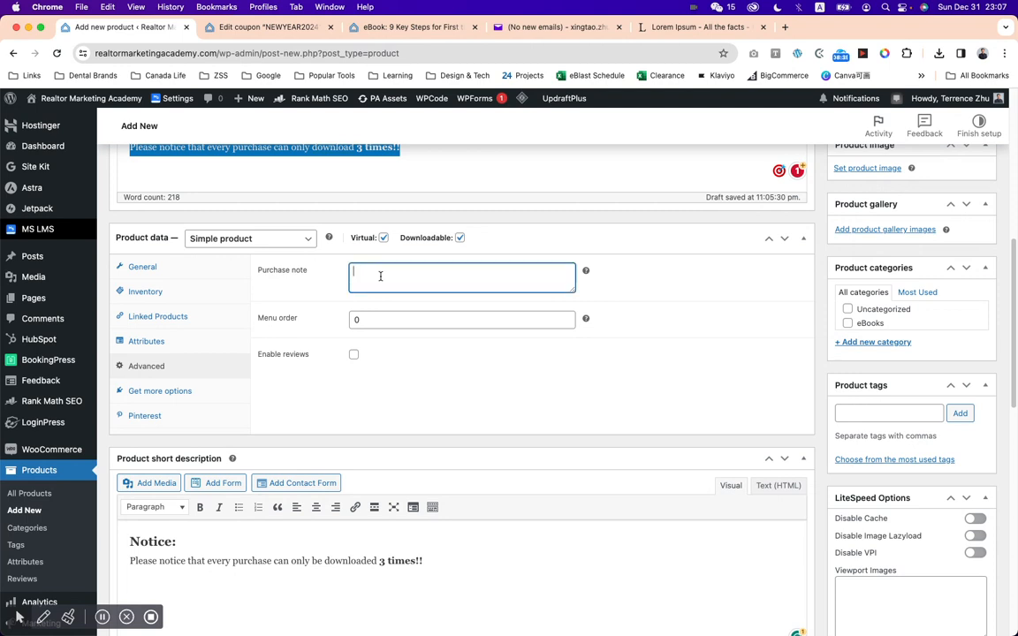
{"action": "left_click_drag", "start_coordinate": [424, 562], "coordinate": [126, 565]}
{"action": "key", "text": "cmd+c"}
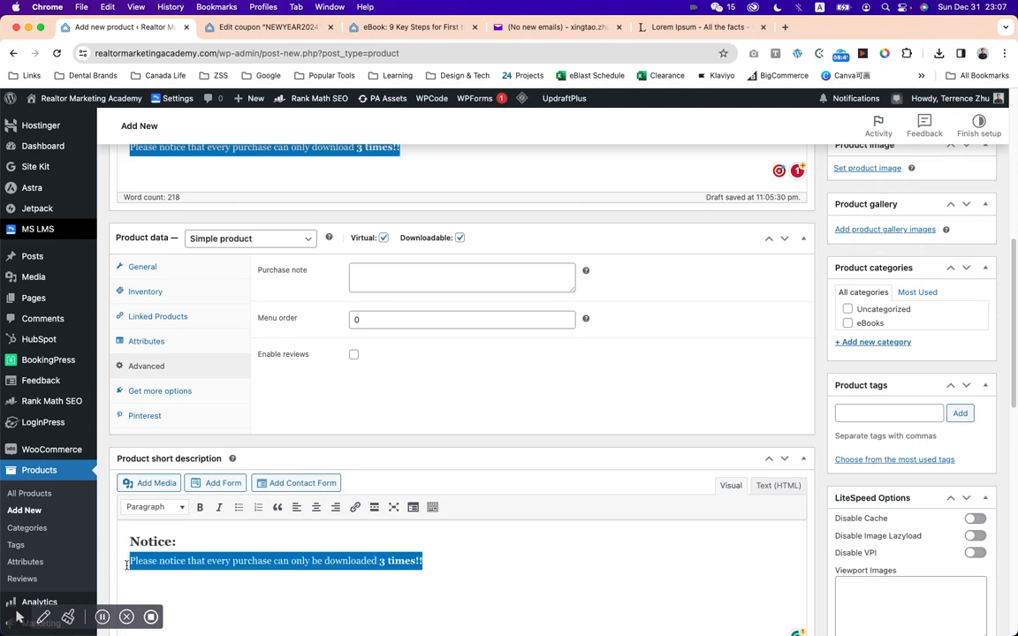
{"action": "left_click", "coordinate": [436, 282]}
{"action": "key", "text": "cmd+v"}
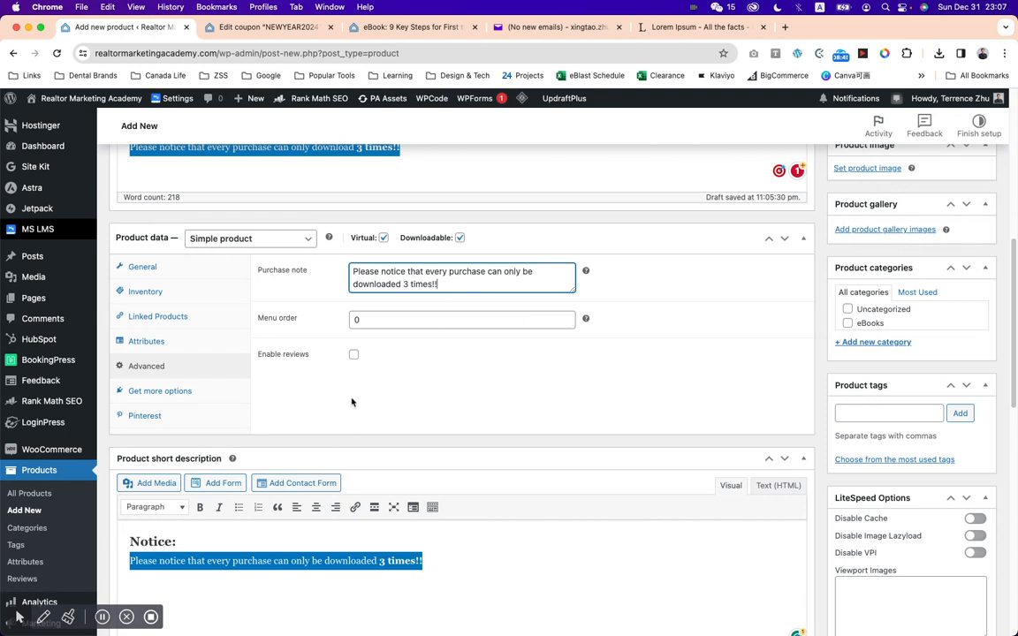
Look over the recommended extensions, the Pinterest product attributes and the Rank Math SEO section.
{"action": "left_click", "coordinate": [193, 393]}
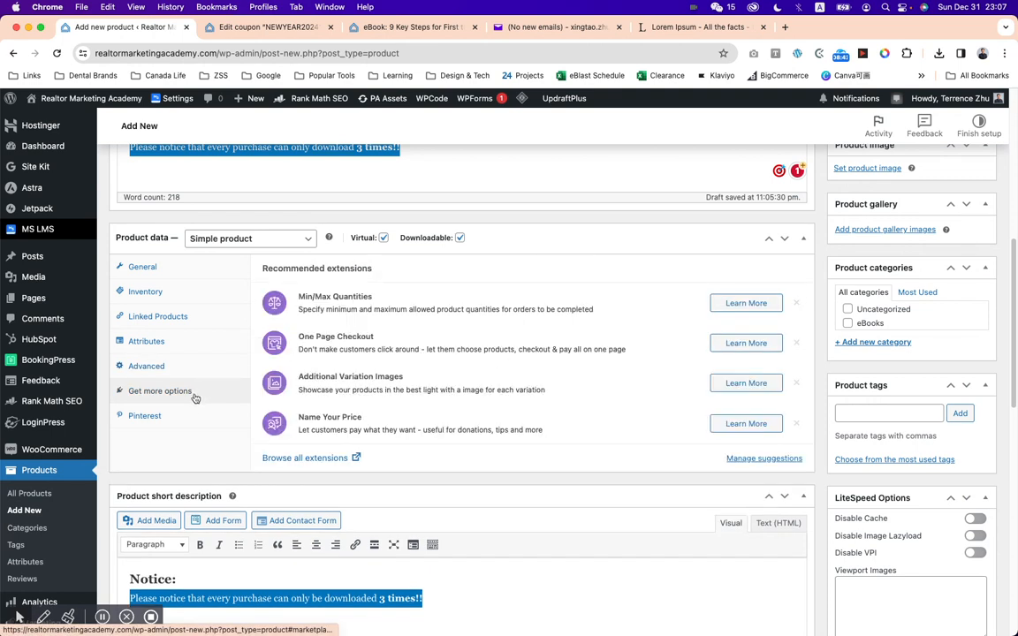
{"action": "left_click", "coordinate": [184, 416]}
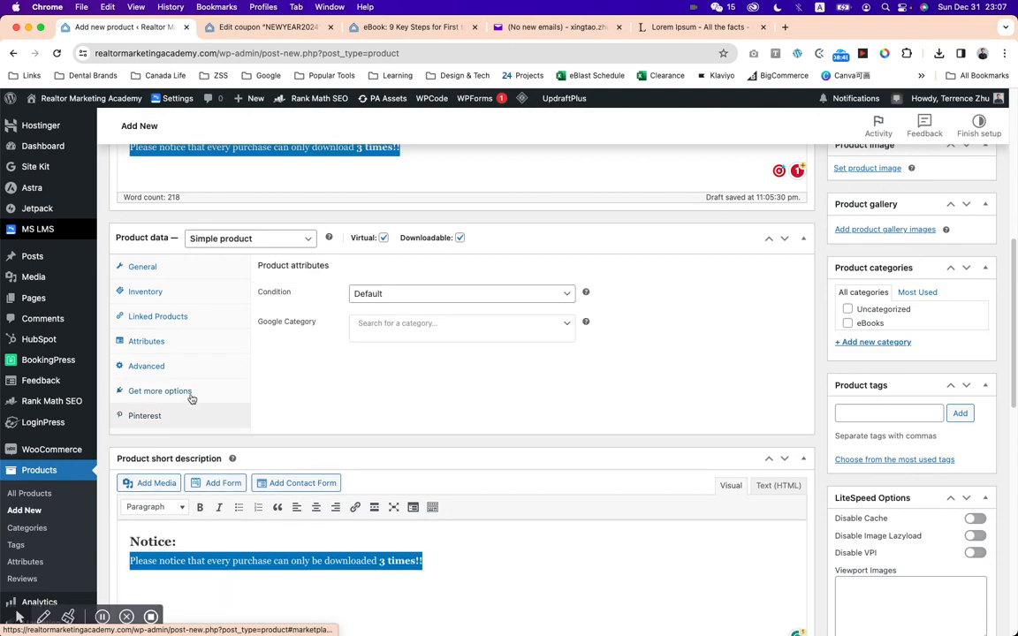
{"action": "left_click", "coordinate": [191, 399]}
{"action": "scroll", "coordinate": [777, 340], "scroll_direction": "up", "scroll_amount": 10}
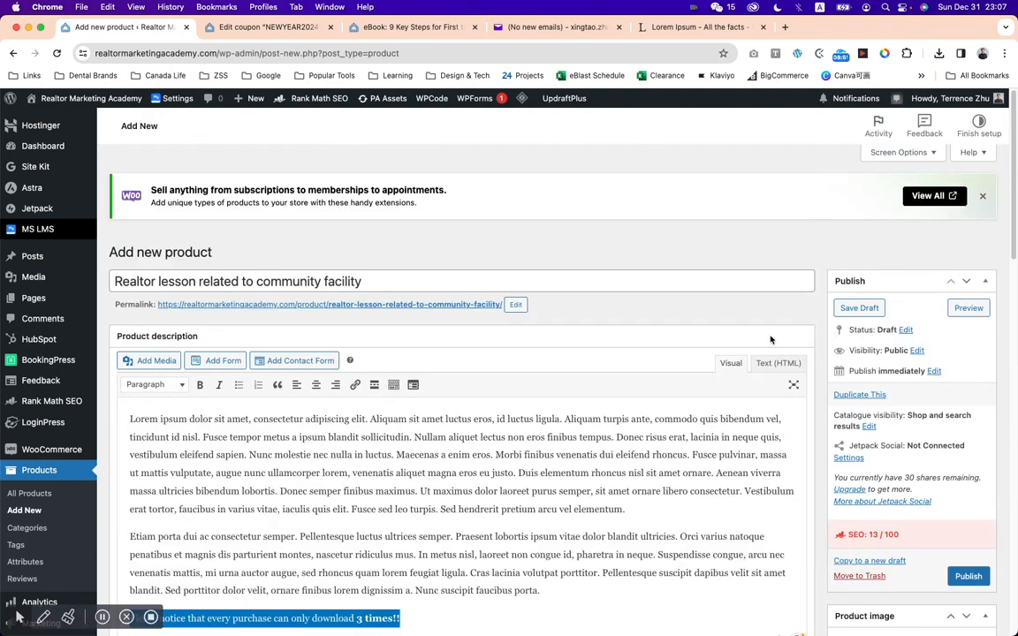
{"action": "scroll", "coordinate": [770, 340], "scroll_direction": "down", "scroll_amount": 15}
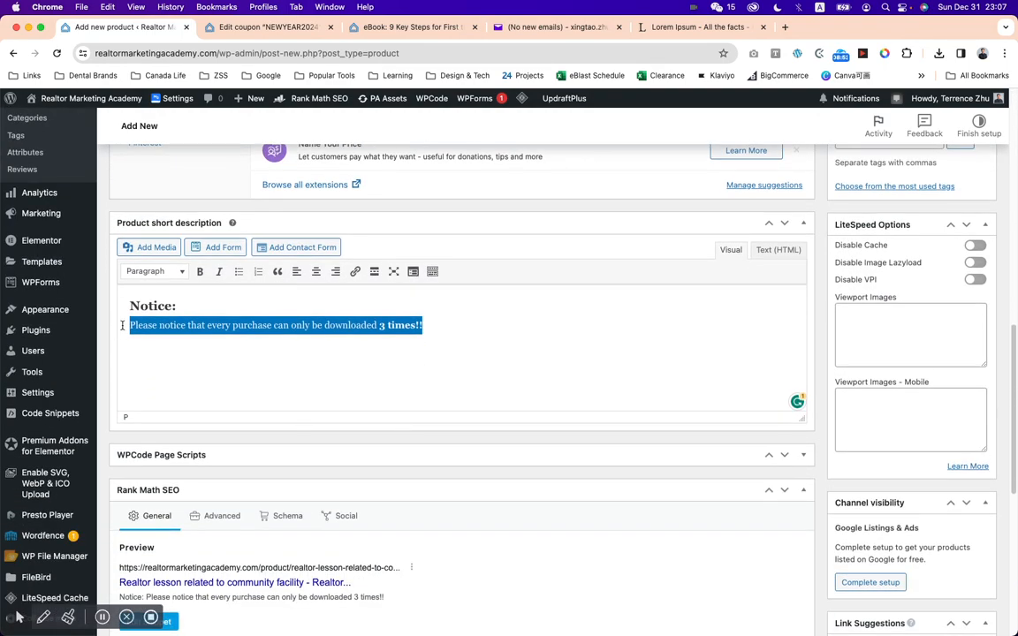
{"action": "scroll", "coordinate": [300, 381], "scroll_direction": "down", "scroll_amount": 3}
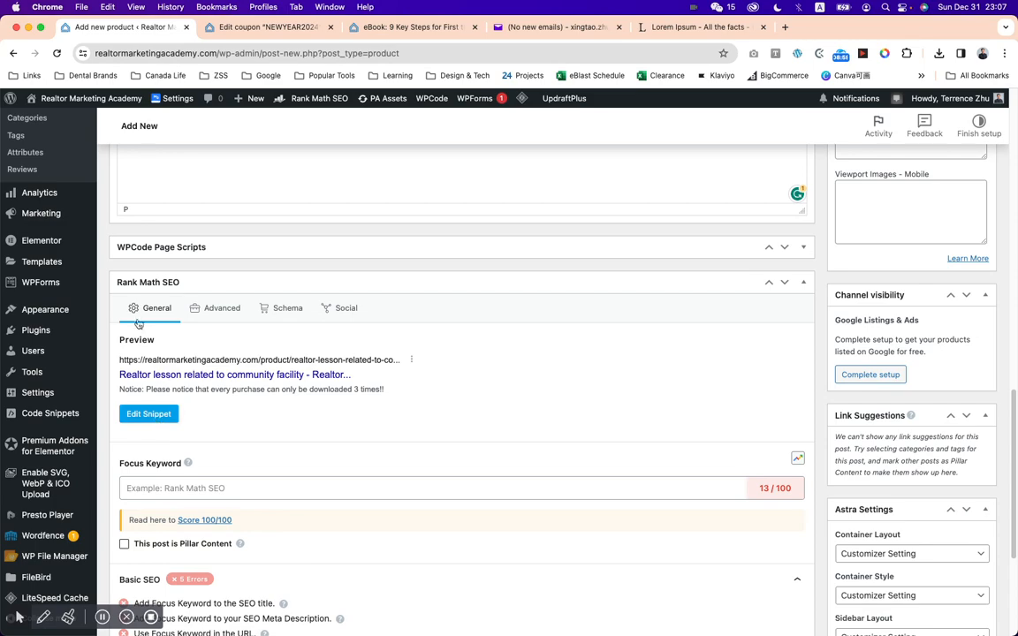
Save the realtor lesson product as a draft.
{"action": "scroll", "coordinate": [604, 457], "scroll_direction": "up", "scroll_amount": 1}
{"action": "scroll", "coordinate": [604, 456], "scroll_direction": "up", "scroll_amount": 8}
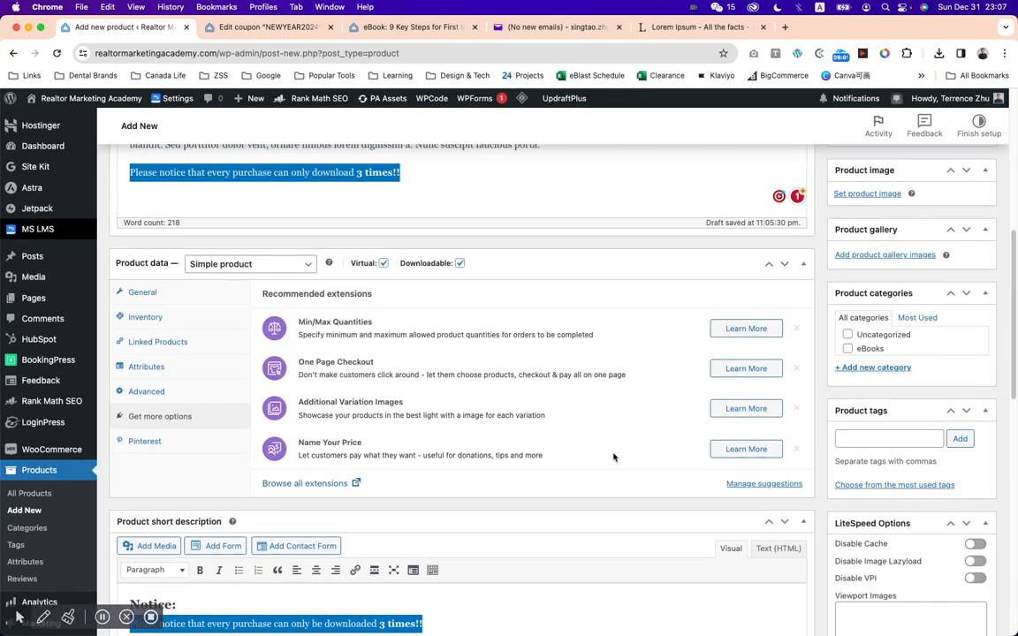
{"action": "scroll", "coordinate": [613, 457], "scroll_direction": "up", "scroll_amount": 4}
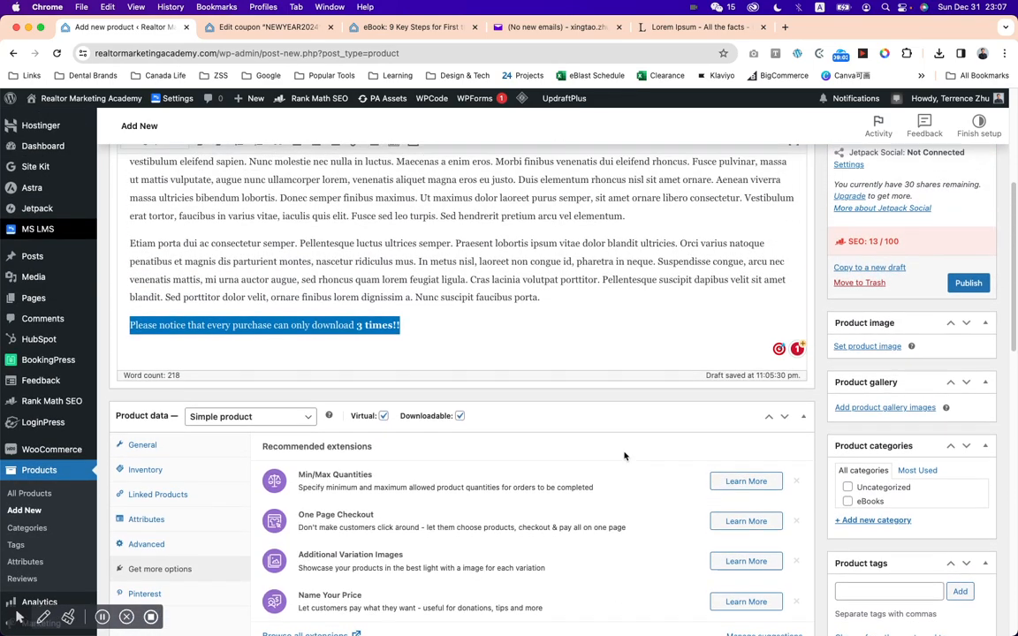
{"action": "scroll", "coordinate": [640, 450], "scroll_direction": "up", "scroll_amount": 4}
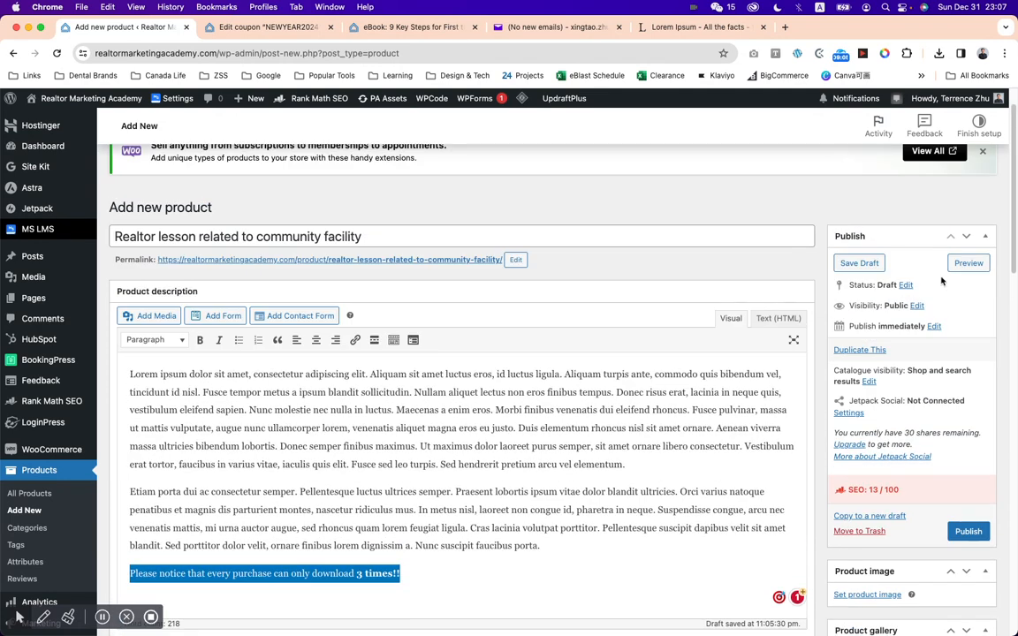
{"action": "left_click", "coordinate": [856, 263]}
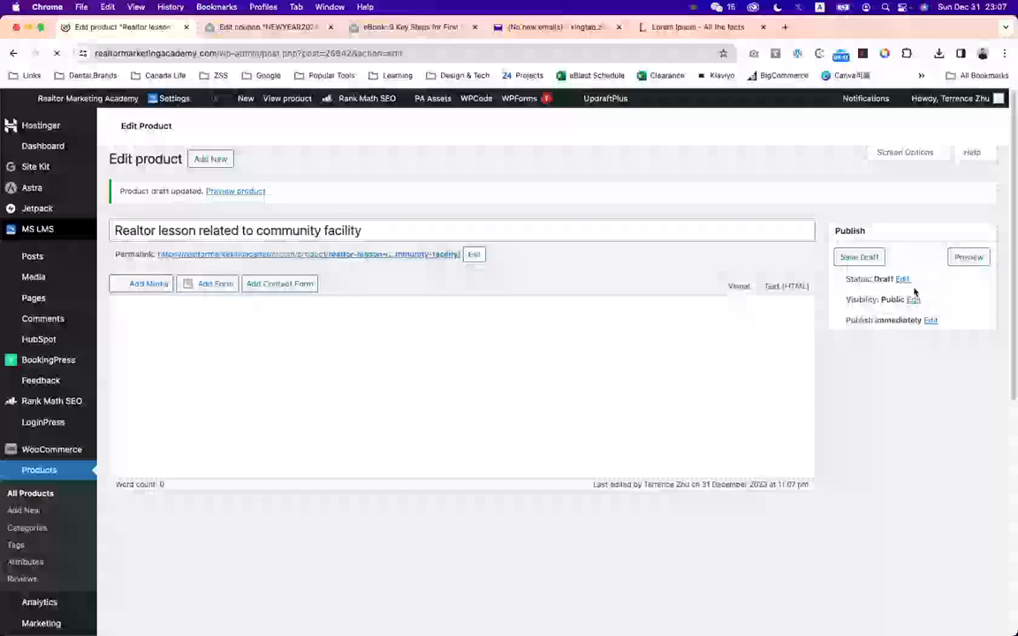
{"action": "scroll", "coordinate": [950, 283], "scroll_direction": "down", "scroll_amount": 5}
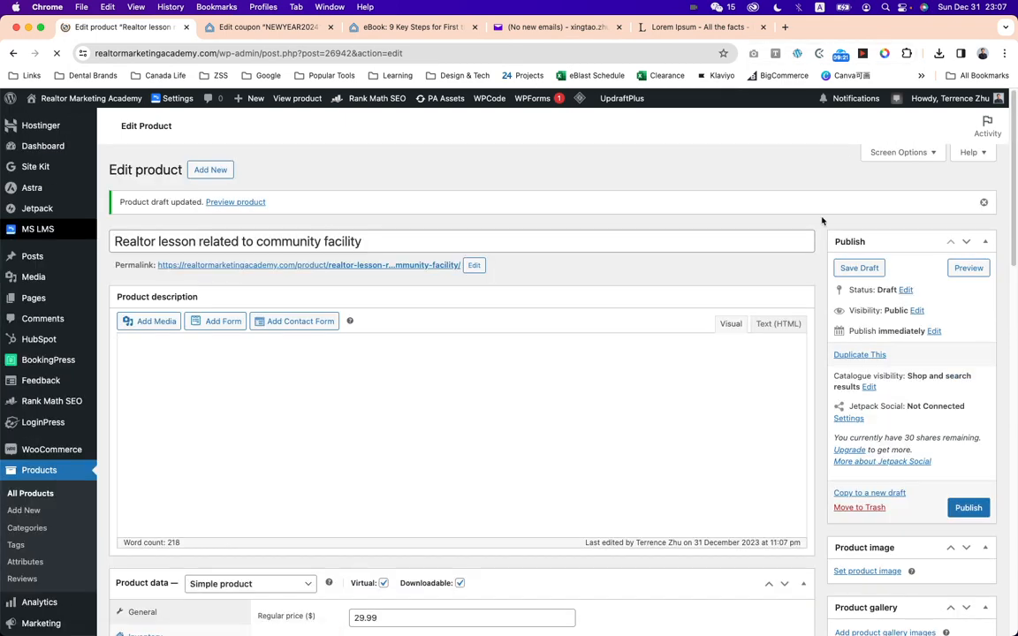
Search Google Images for "book 800x800" in a new browser tab to find a product picture.
{"action": "scroll", "coordinate": [871, 265], "scroll_direction": "down", "scroll_amount": 5}
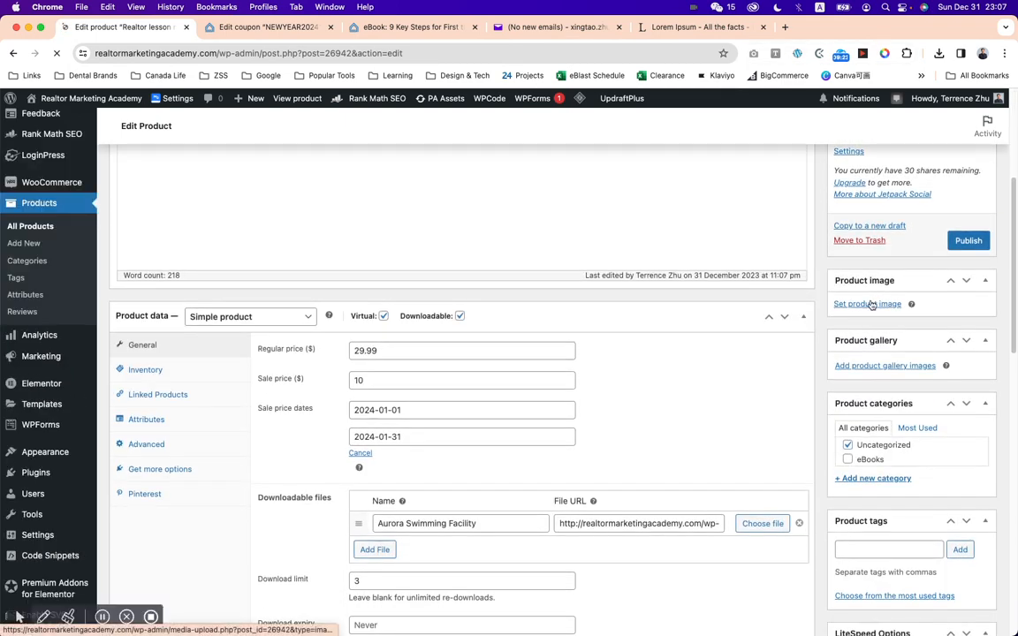
{"action": "left_click", "coordinate": [785, 27]}
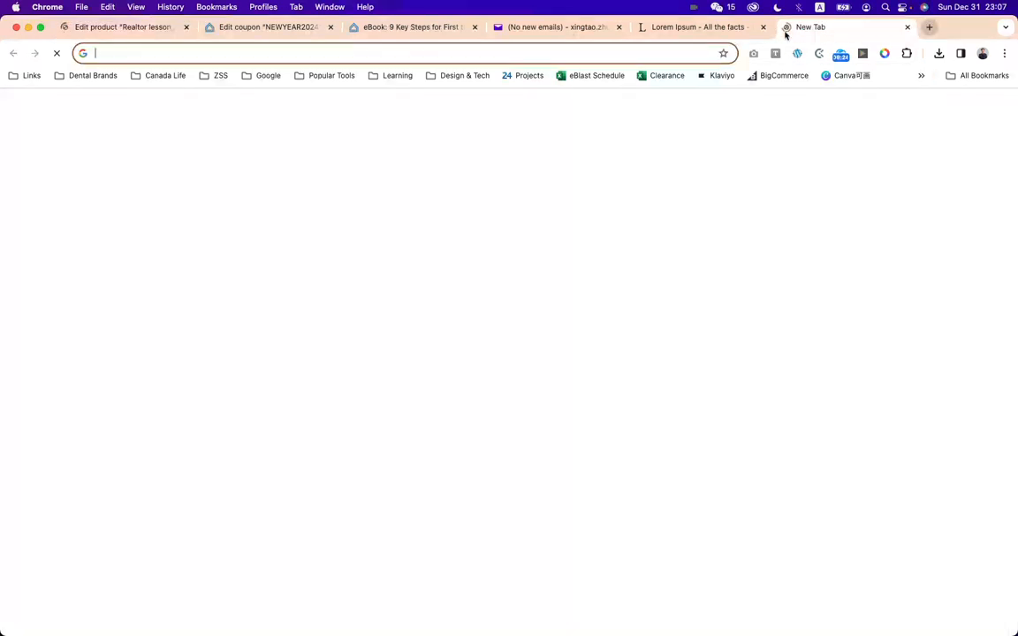
{"action": "type", "text": "book "}
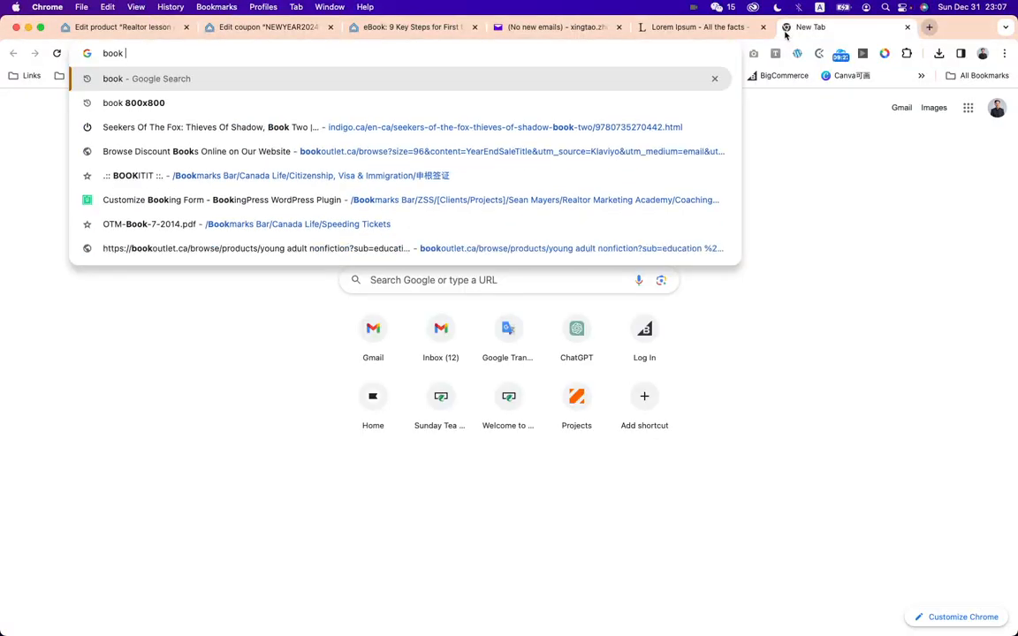
{"action": "type", "text": "800x800"}
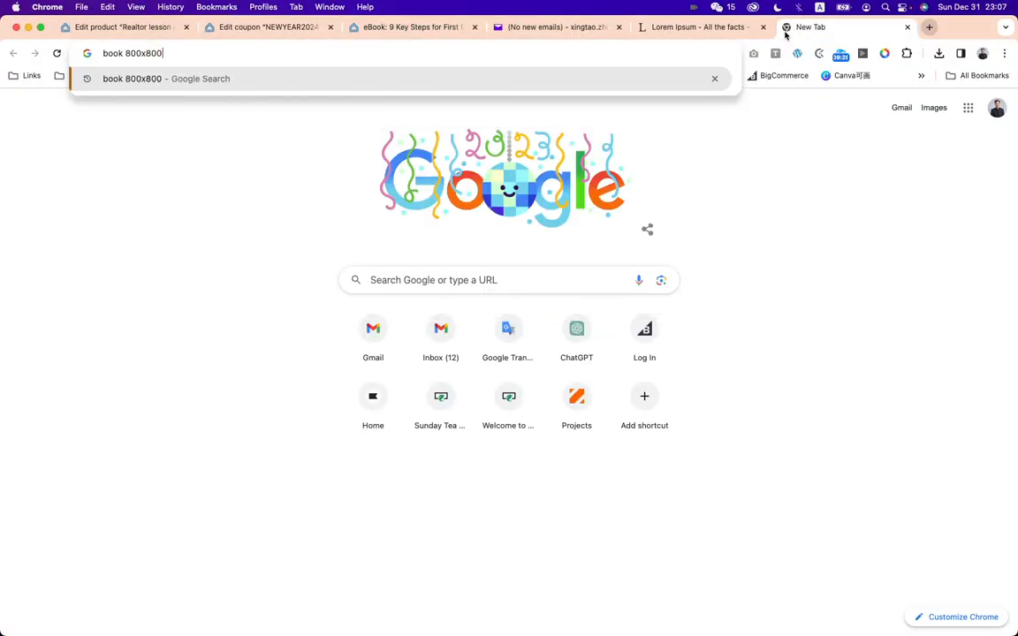
{"action": "key", "text": "Return"}
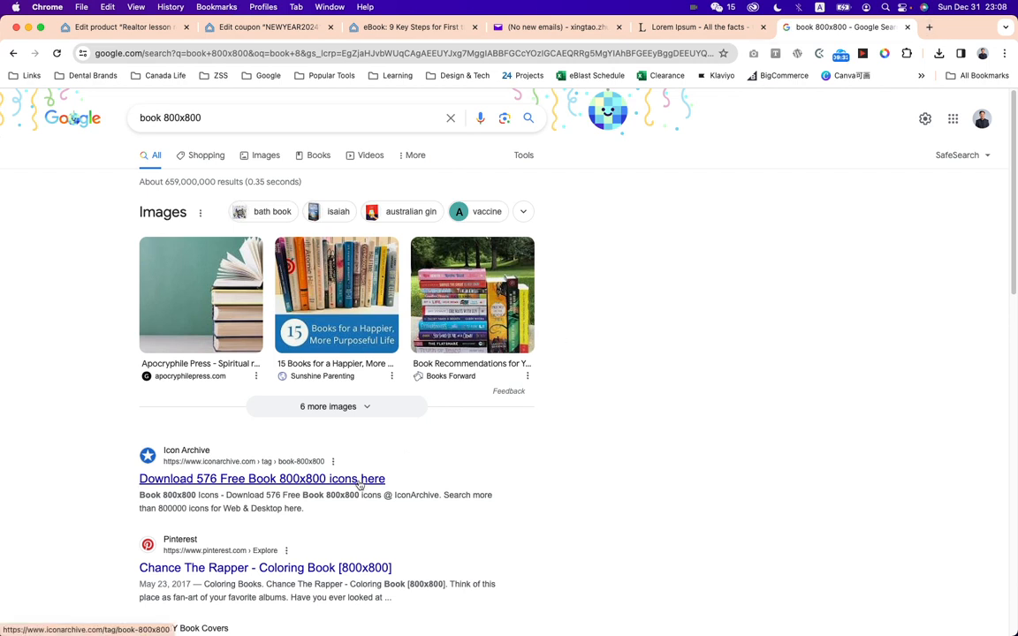
{"action": "left_click", "coordinate": [258, 156]}
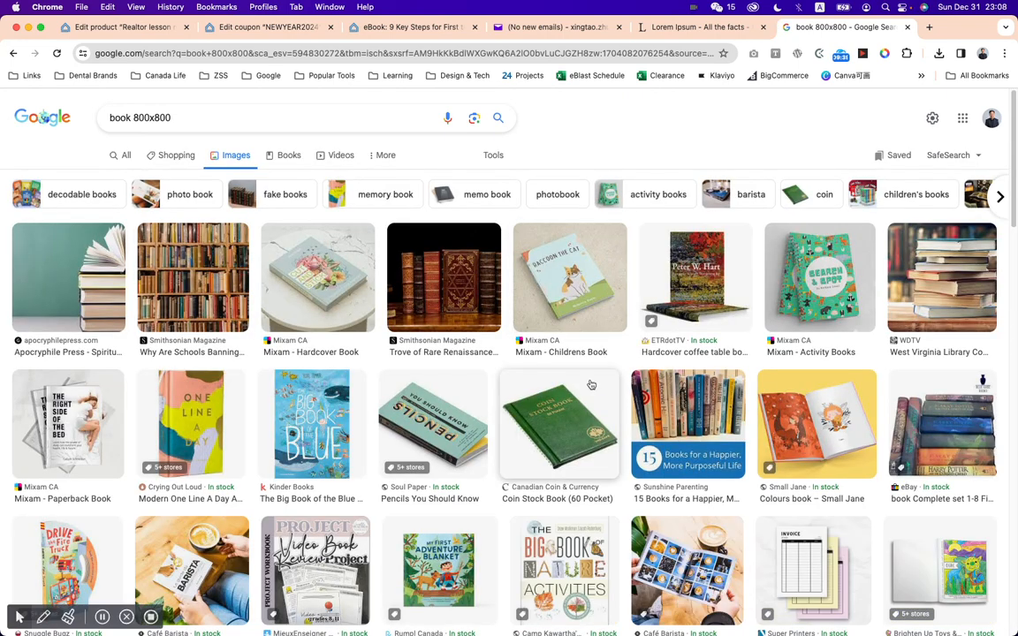
Save the 800 × 800 Mixam hardcover book picture from the image results and return to the product editor.
{"action": "left_click", "coordinate": [284, 253]}
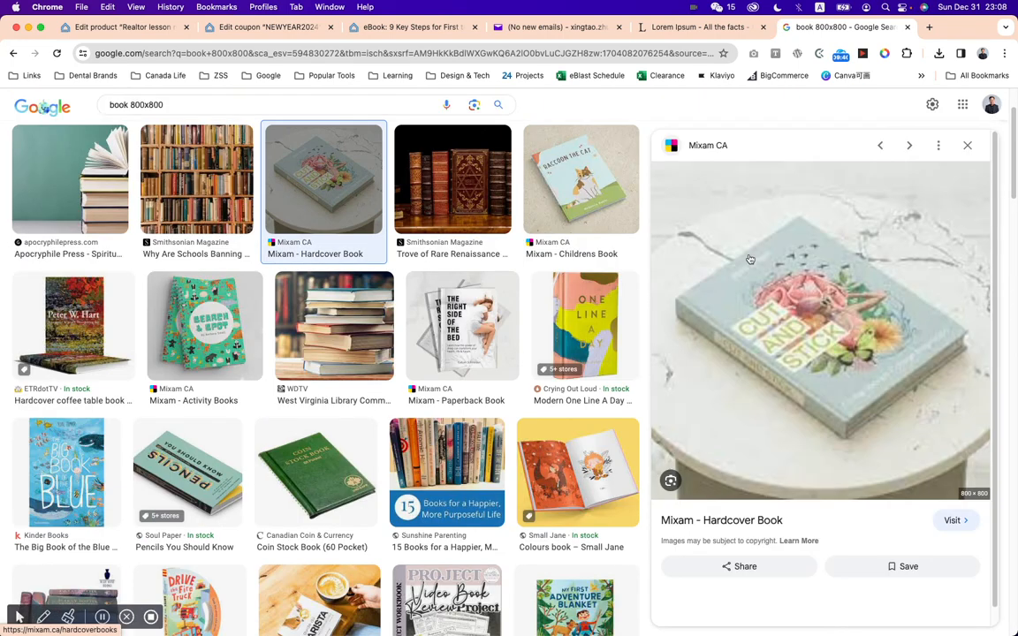
{"action": "left_click", "coordinate": [473, 104]}
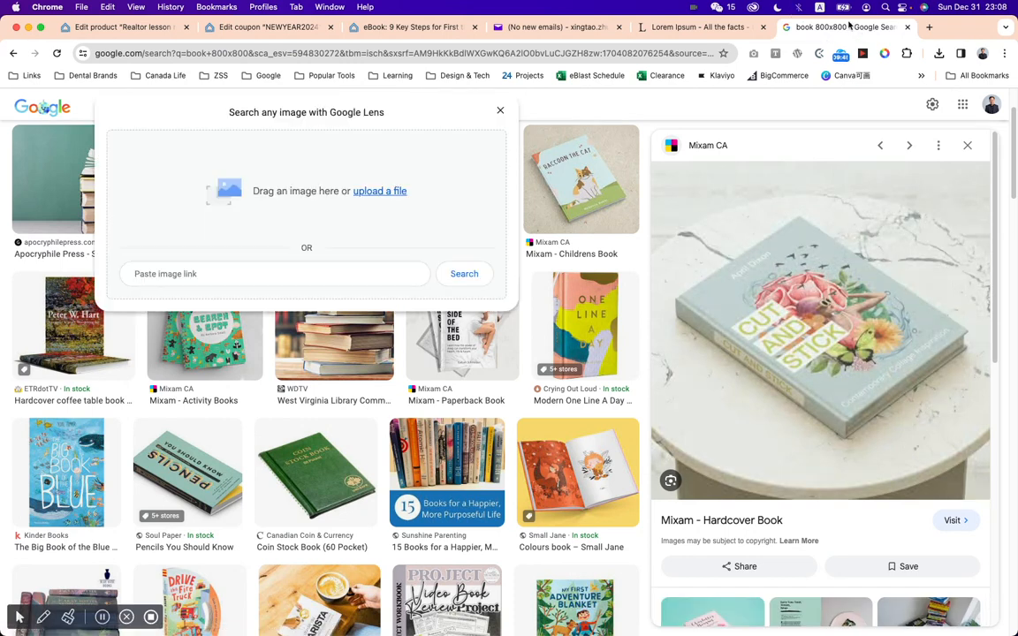
{"action": "left_click", "coordinate": [909, 29]}
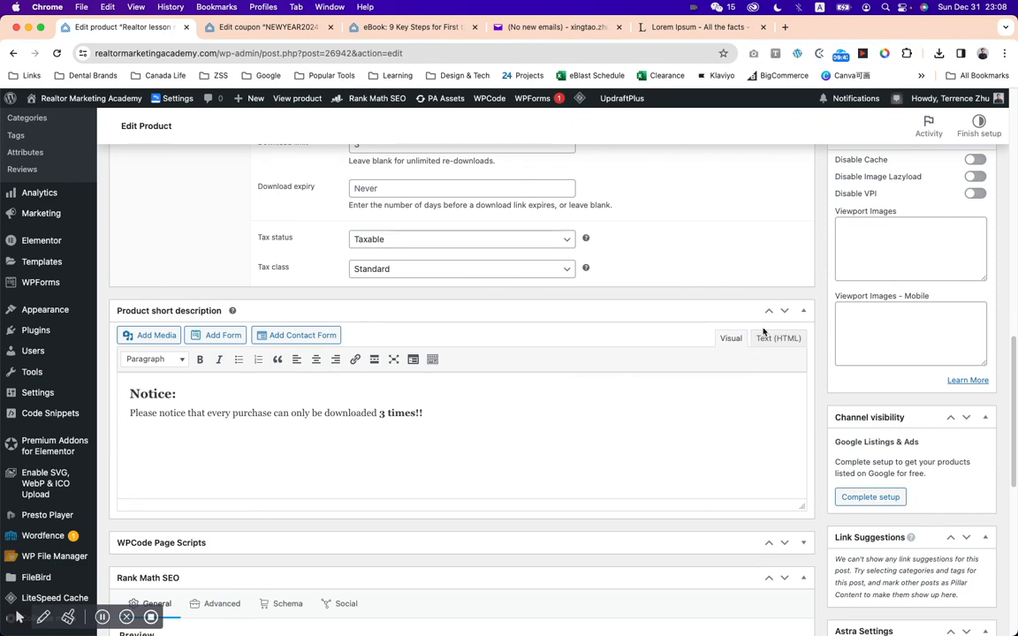
Upload hardcover-11.webp to the Images folder and set it as the product image.
{"action": "scroll", "coordinate": [813, 369], "scroll_direction": "up", "scroll_amount": 3}
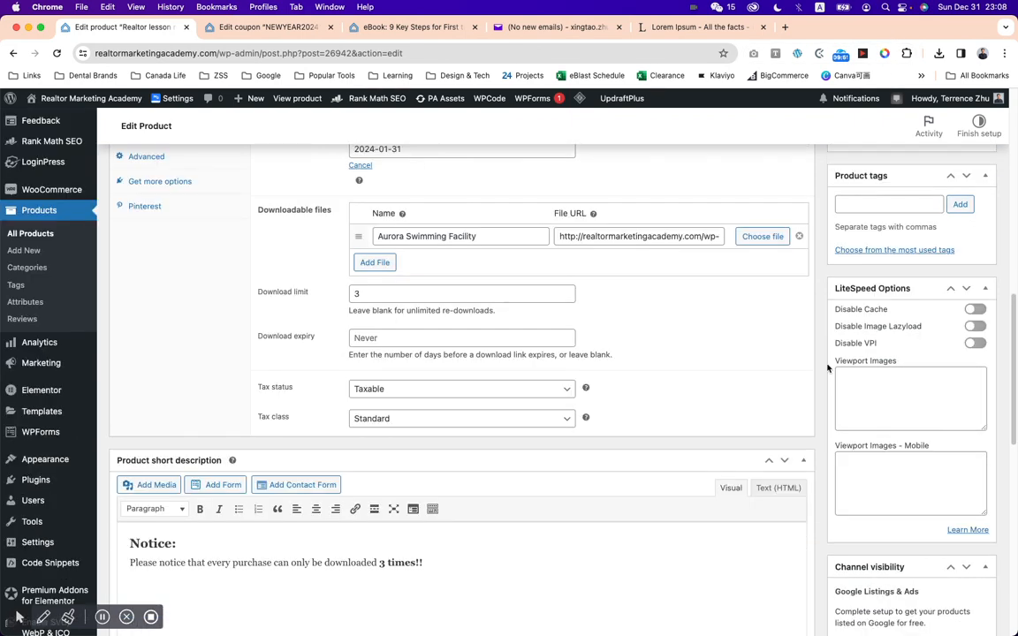
{"action": "scroll", "coordinate": [828, 369], "scroll_direction": "up", "scroll_amount": 1}
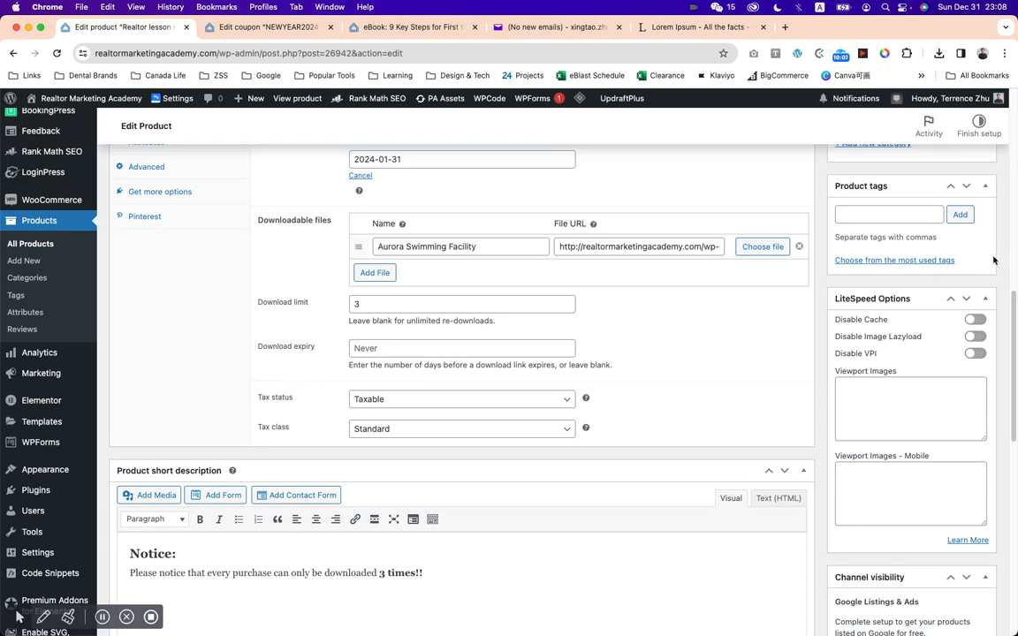
{"action": "scroll", "coordinate": [995, 262], "scroll_direction": "up", "scroll_amount": 3}
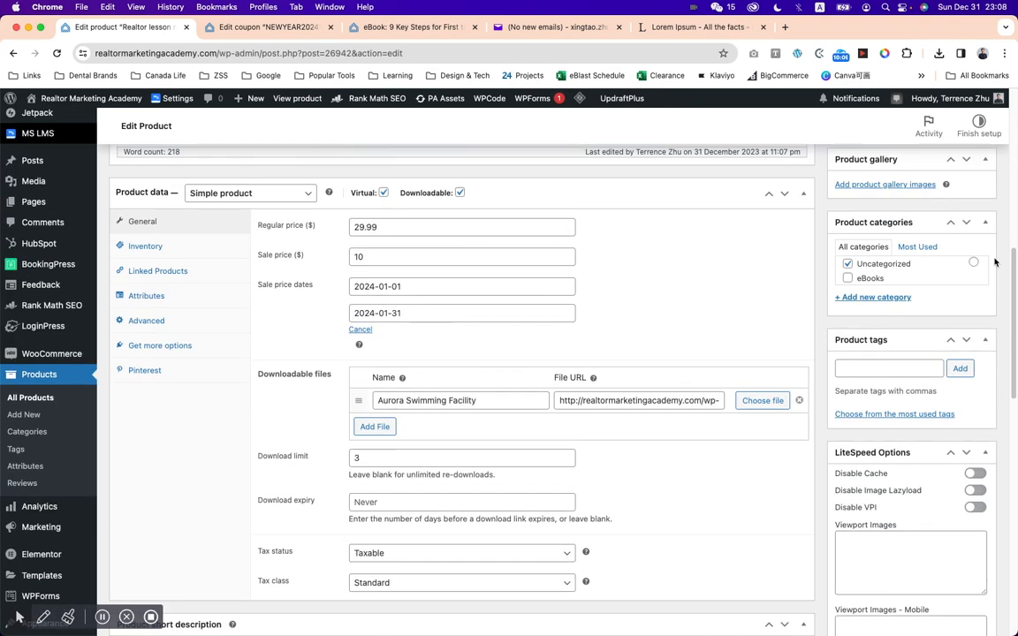
{"action": "scroll", "coordinate": [994, 281], "scroll_direction": "up", "scroll_amount": 4}
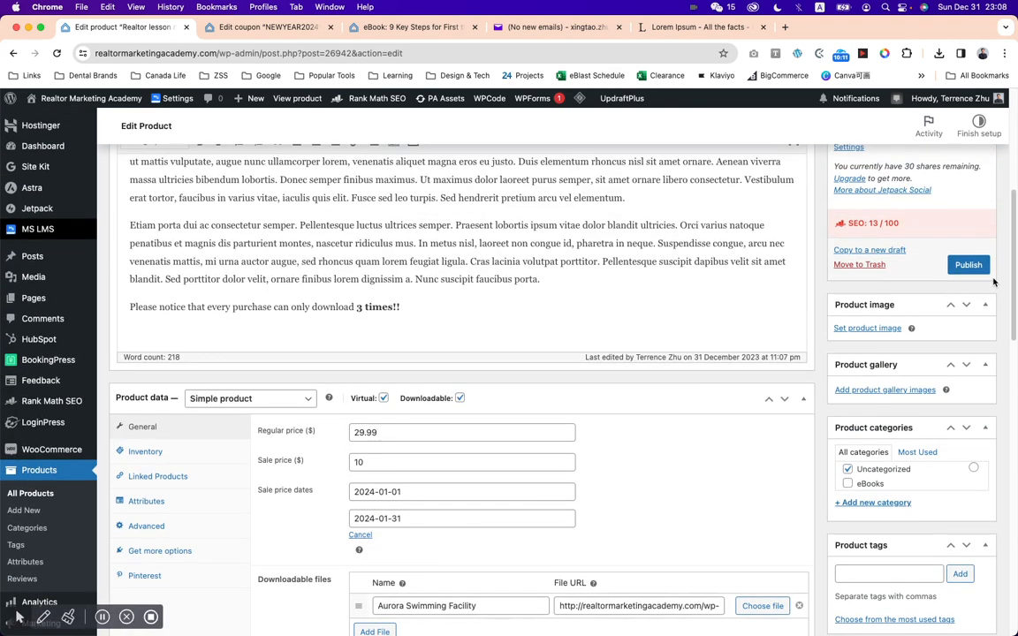
{"action": "left_click", "coordinate": [863, 330]}
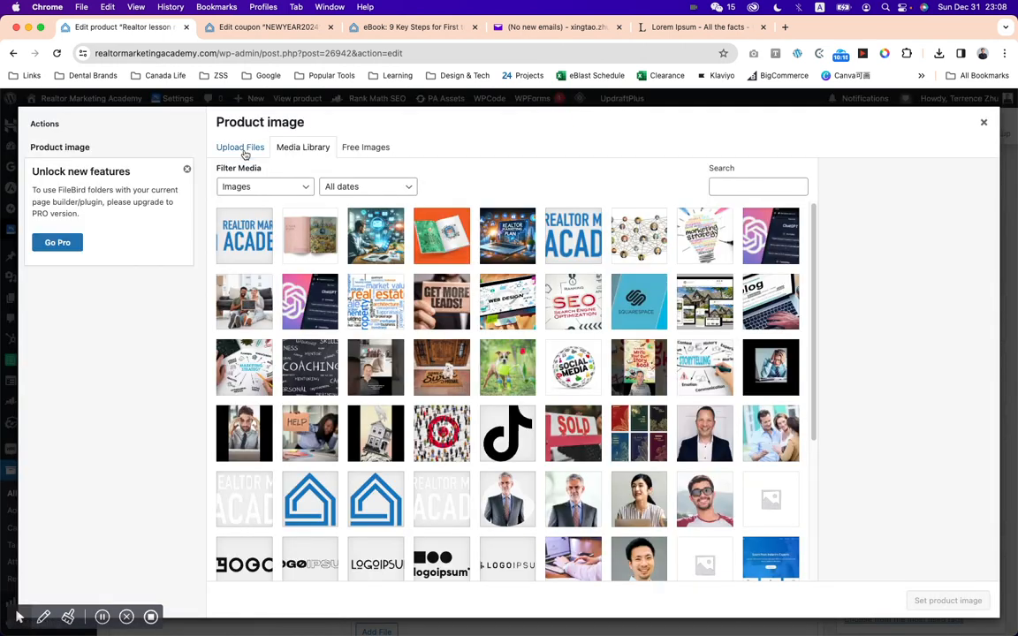
{"action": "left_click", "coordinate": [242, 150]}
{"action": "left_click", "coordinate": [590, 402]}
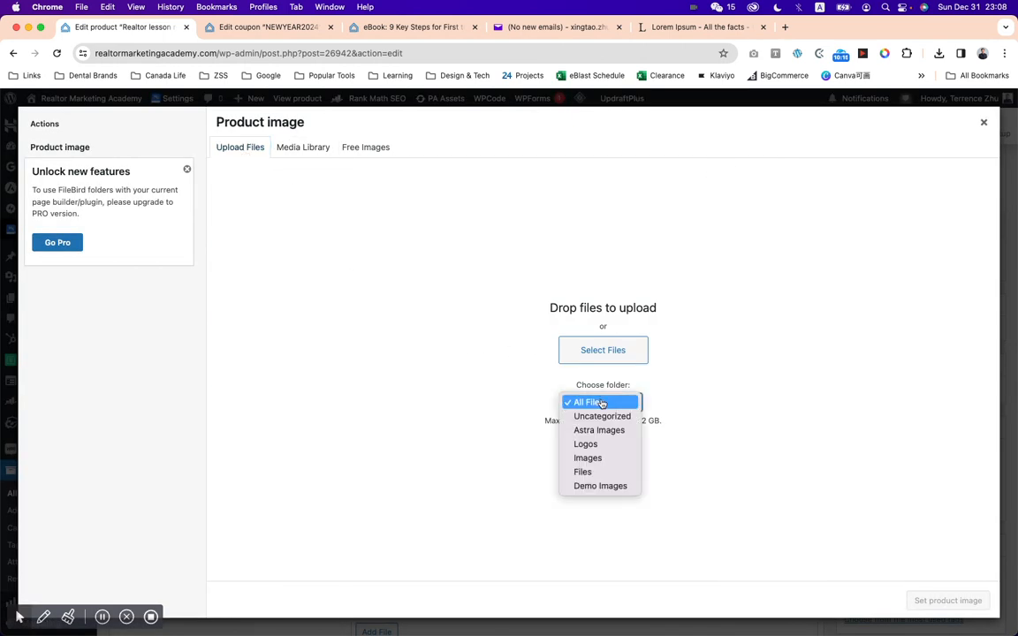
{"action": "left_click", "coordinate": [603, 458]}
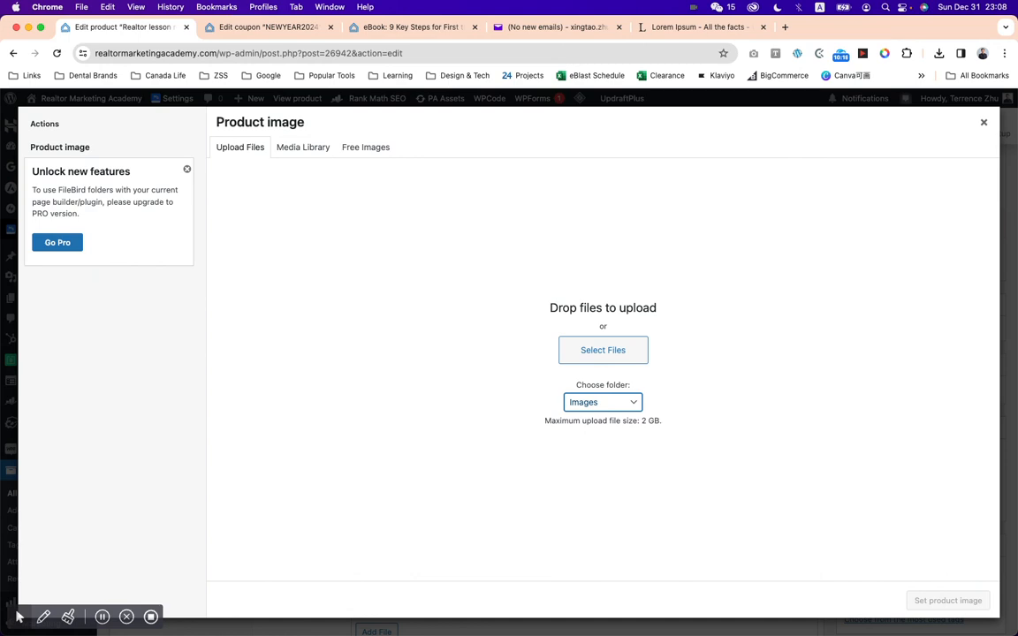
{"action": "left_click_drag", "start_coordinate": [509, 619], "coordinate": [477, 246]}
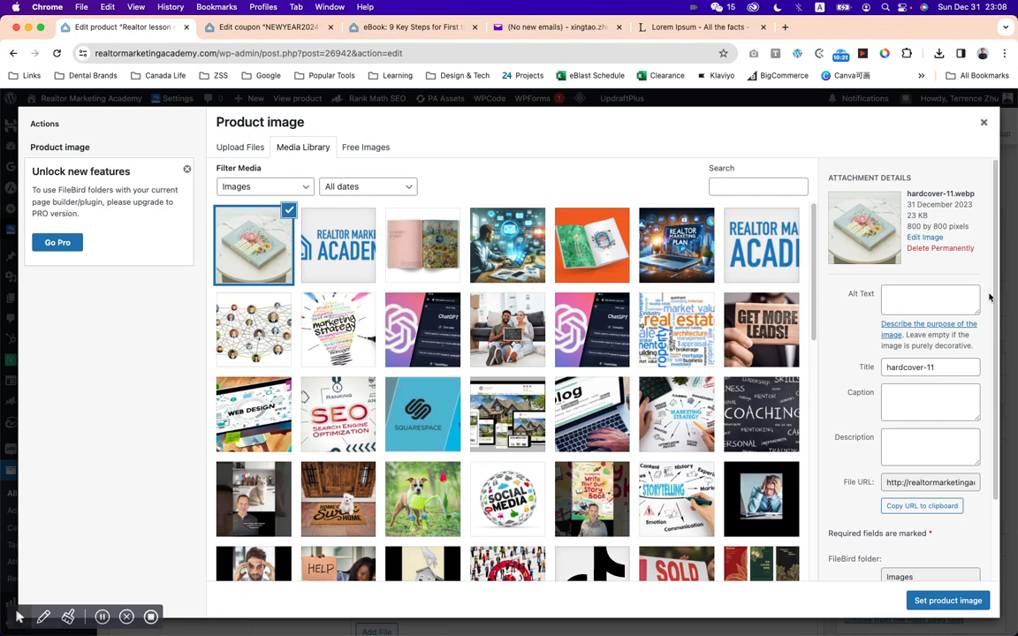
{"action": "left_click", "coordinate": [956, 604]}
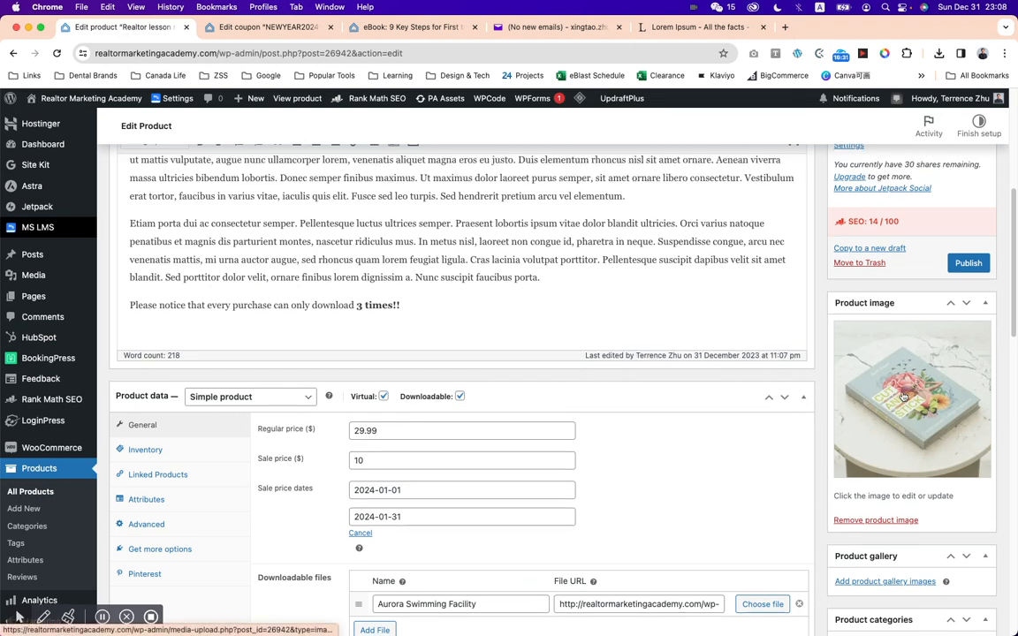
Start adding product gallery images and select Email-Marketing.png in the media library.
{"action": "scroll", "coordinate": [902, 398], "scroll_direction": "down", "scroll_amount": 5}
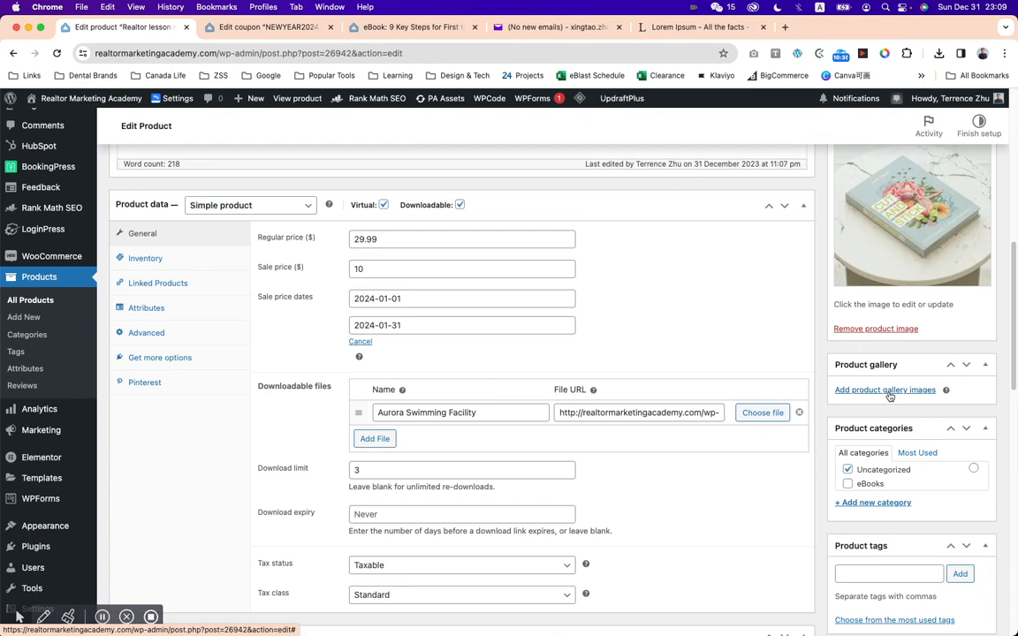
{"action": "left_click", "coordinate": [886, 391]}
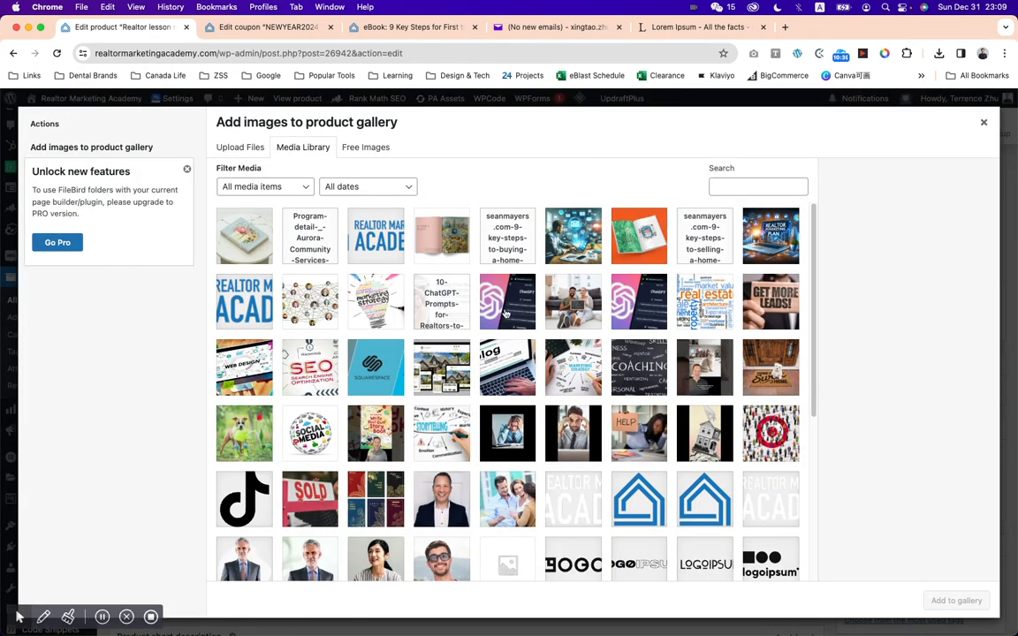
{"action": "left_click", "coordinate": [572, 232]}
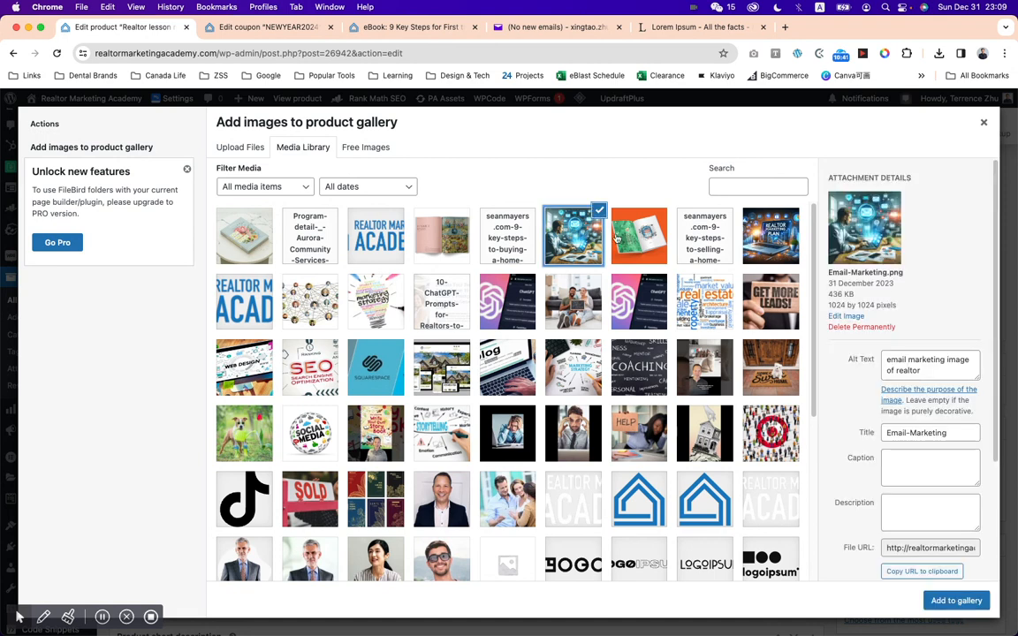
{"action": "left_click", "coordinate": [773, 246]}
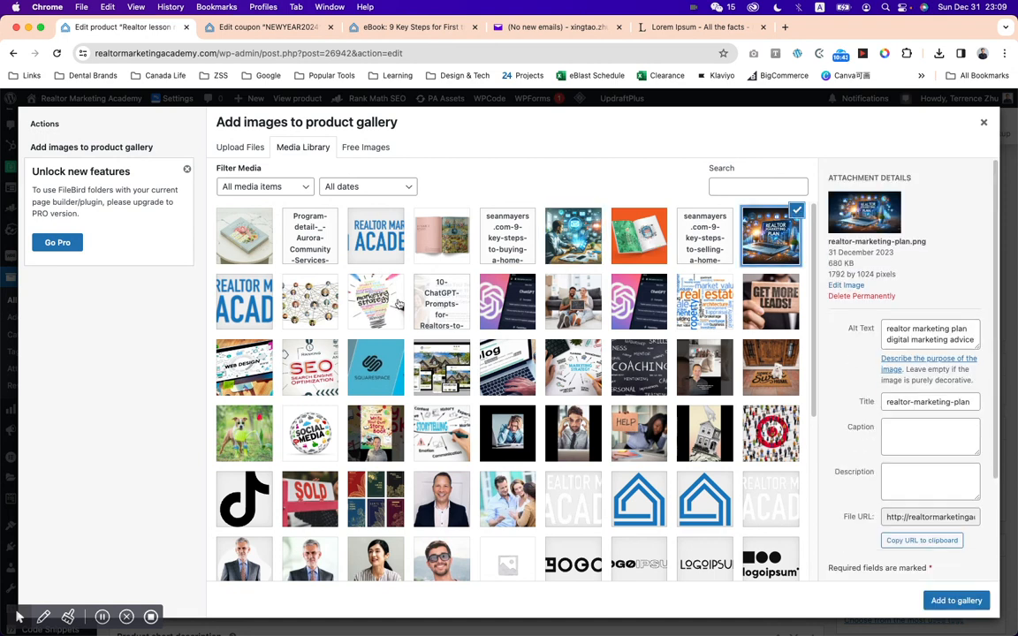
{"action": "left_click", "coordinate": [595, 301]}
{"action": "left_click", "coordinate": [383, 373]}
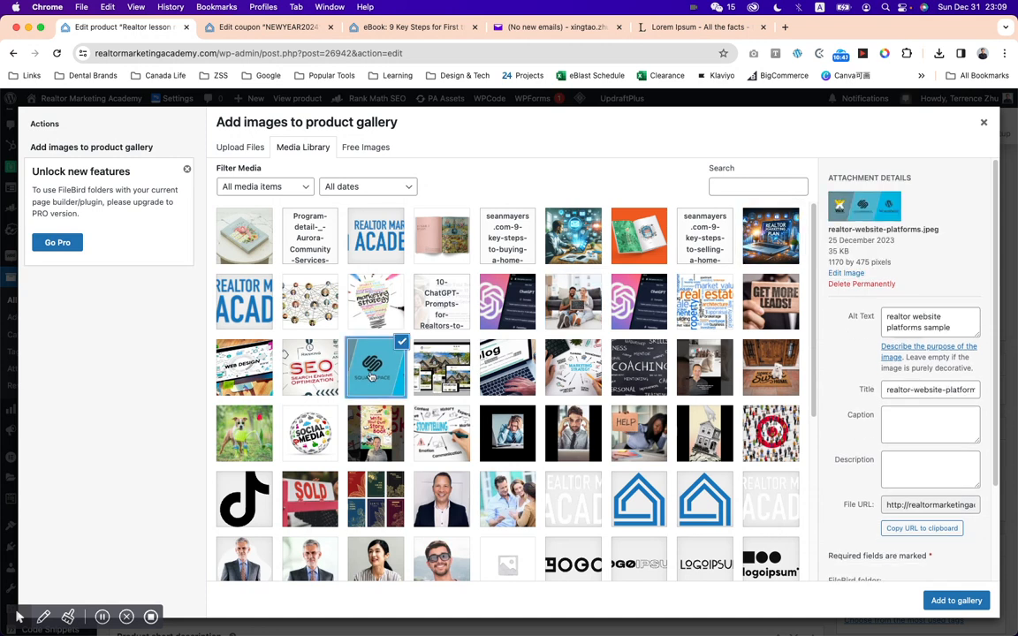
{"action": "left_click", "coordinate": [594, 243]}
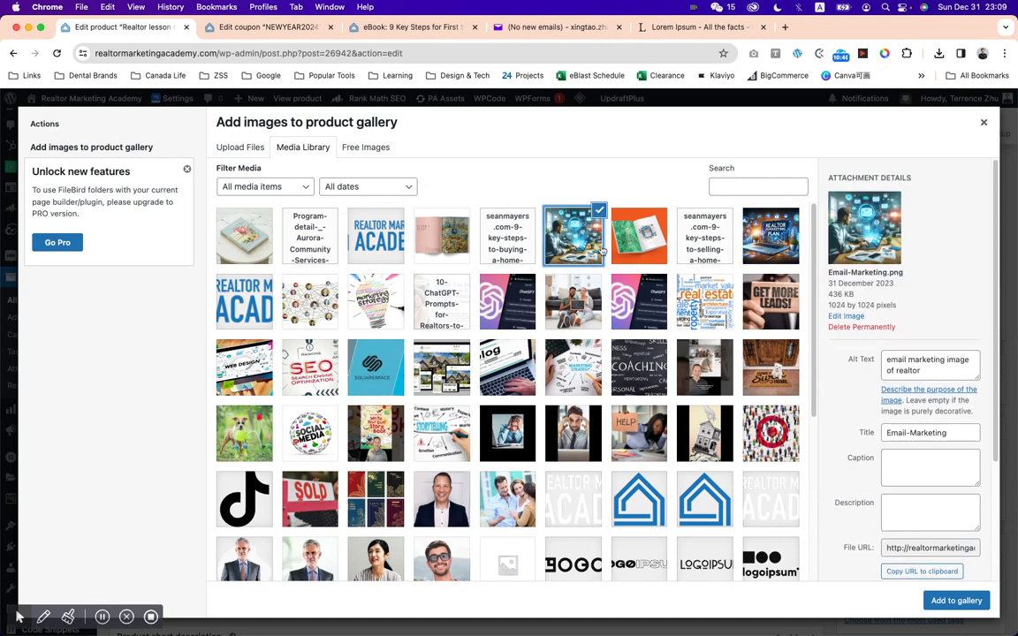
Extend the gallery selection to realtor-marketing-plan.png and deselect the open-book picture and the document between the two images.
{"action": "left_click", "coordinate": [783, 237], "text": "shift"}
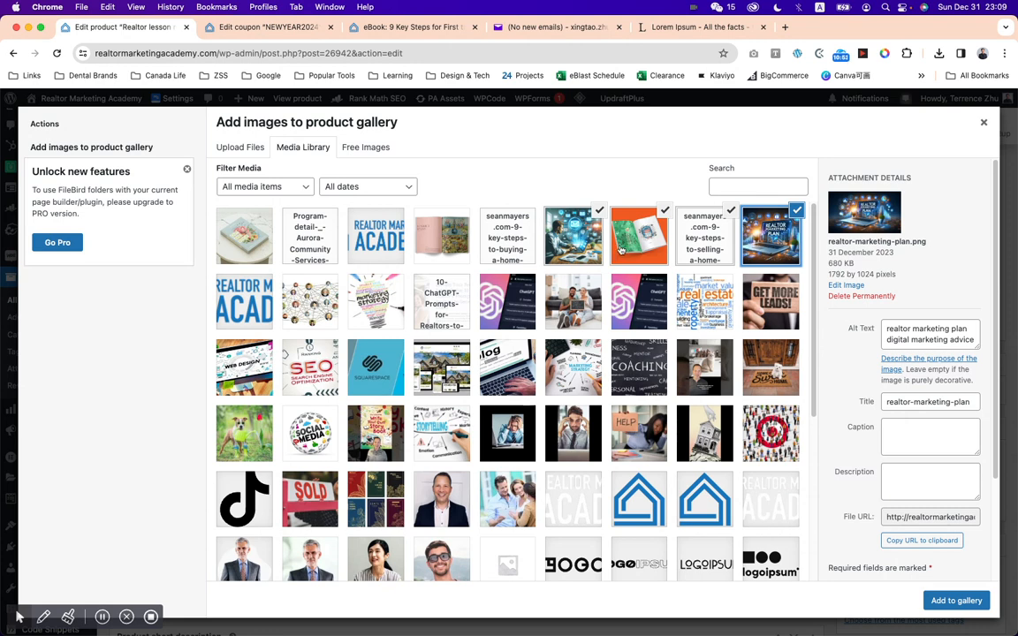
{"action": "left_click", "coordinate": [570, 216]}
{"action": "left_click", "coordinate": [659, 221]}
{"action": "left_click", "coordinate": [667, 211]}
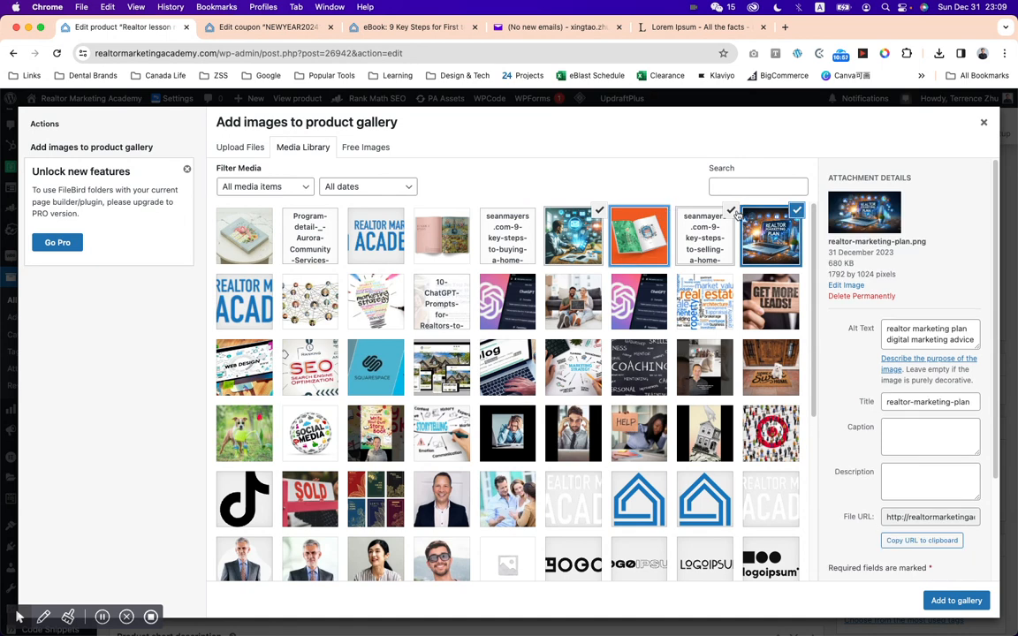
Include 10-chatgpt-prompts-lead-generation-realtors.png in the selection, without the PDF beside it, and add the three images to the product gallery.
{"action": "left_click", "coordinate": [435, 309]}
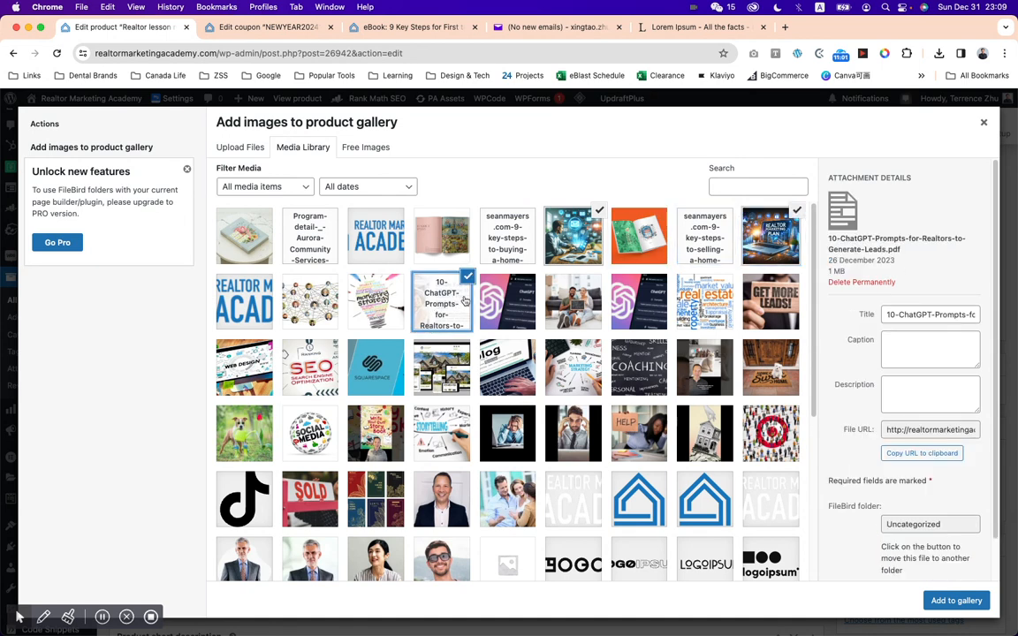
{"action": "left_click", "coordinate": [470, 302]}
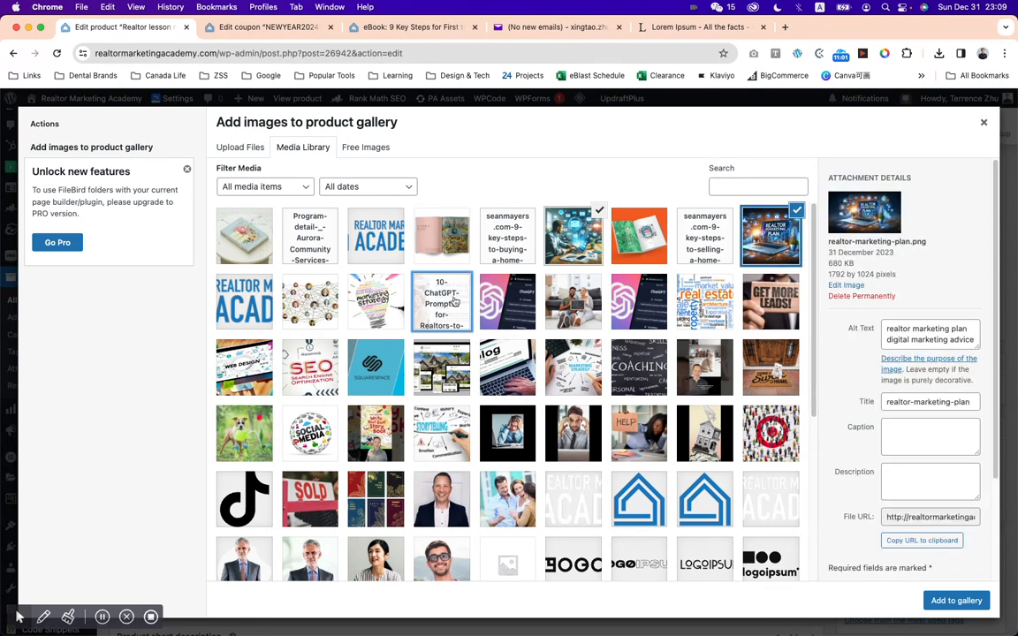
{"action": "left_click", "coordinate": [511, 308]}
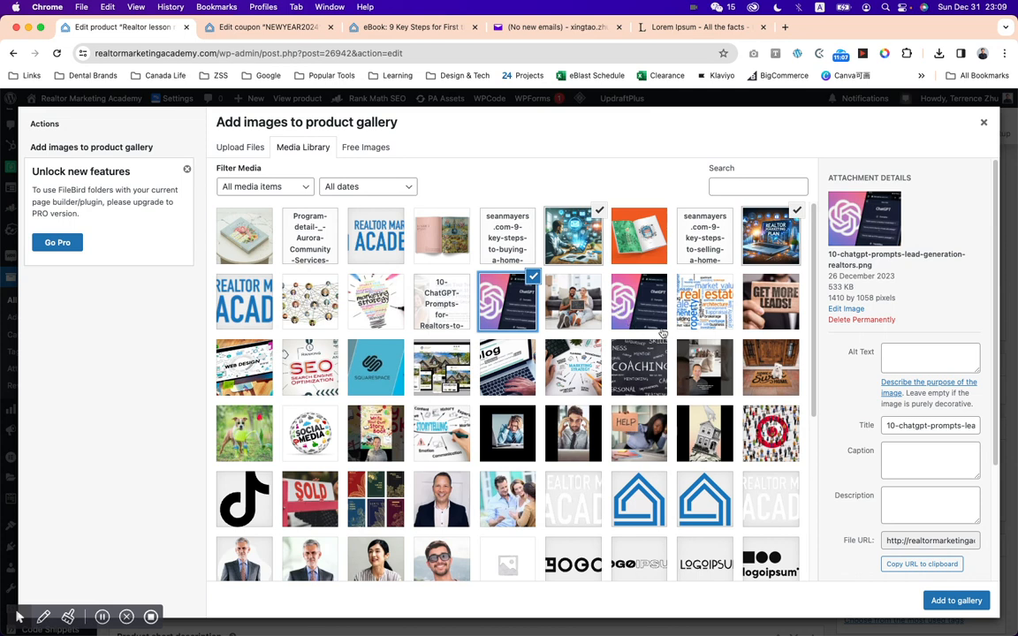
{"action": "left_click", "coordinate": [957, 602]}
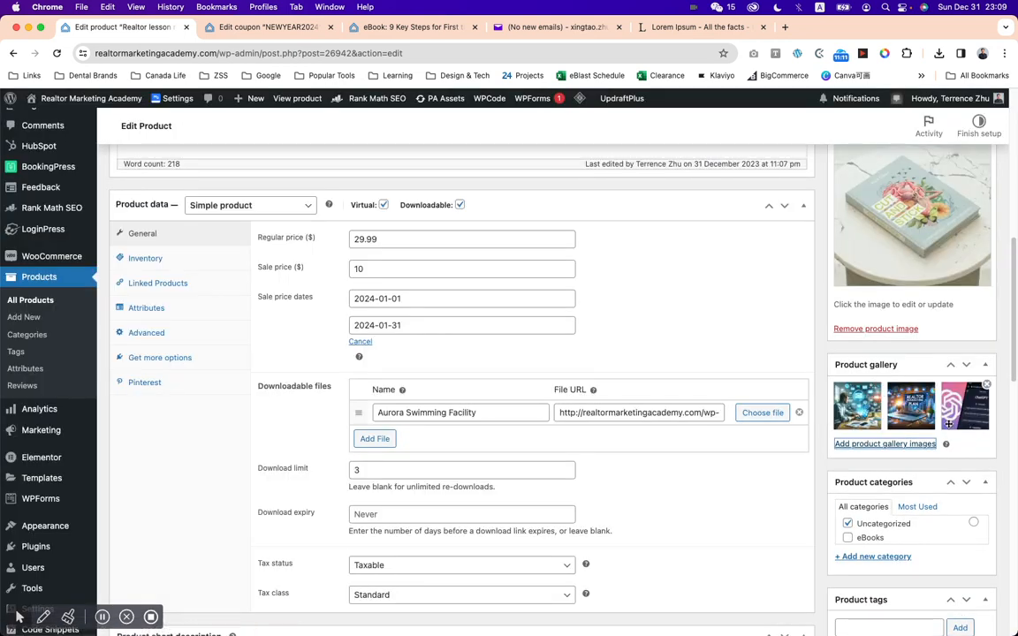
Create the product category Brochure for this product and remove the product from Uncategorized.
{"action": "left_click", "coordinate": [389, 32]}
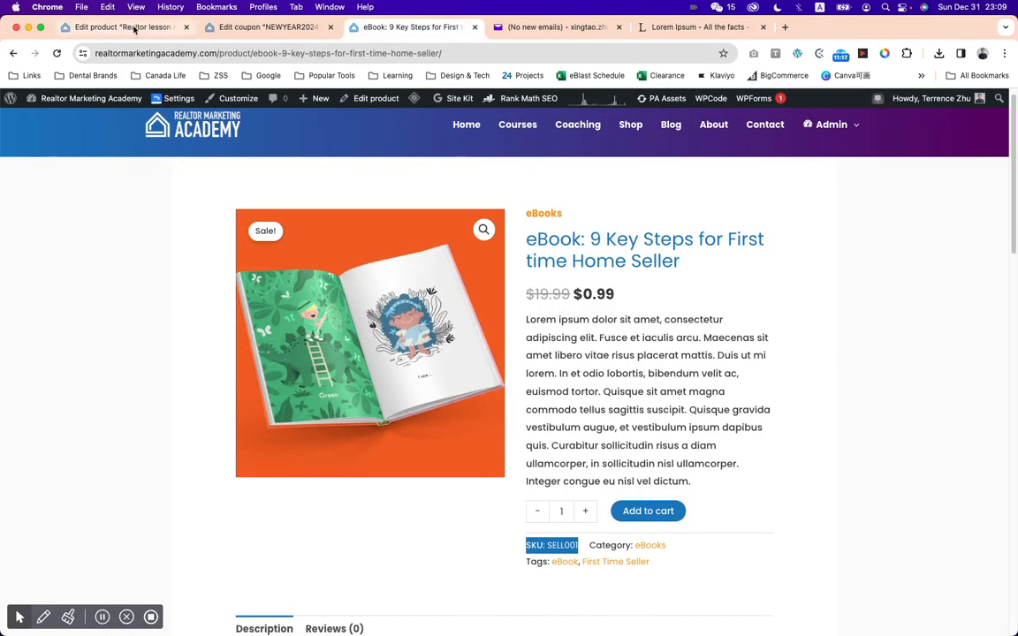
{"action": "left_click", "coordinate": [123, 26]}
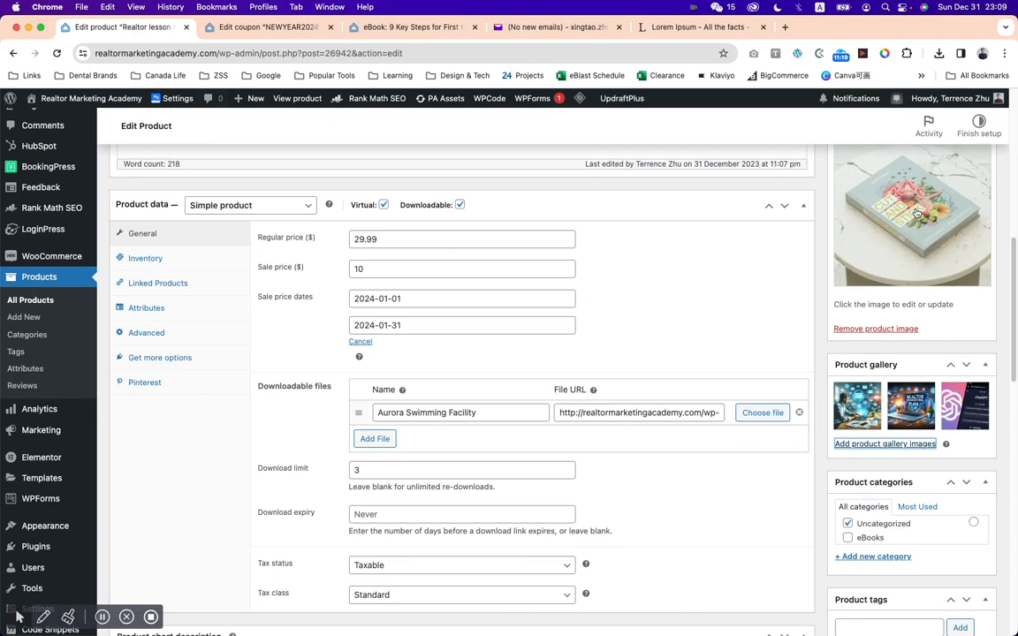
{"action": "scroll", "coordinate": [928, 354], "scroll_direction": "down", "scroll_amount": 3}
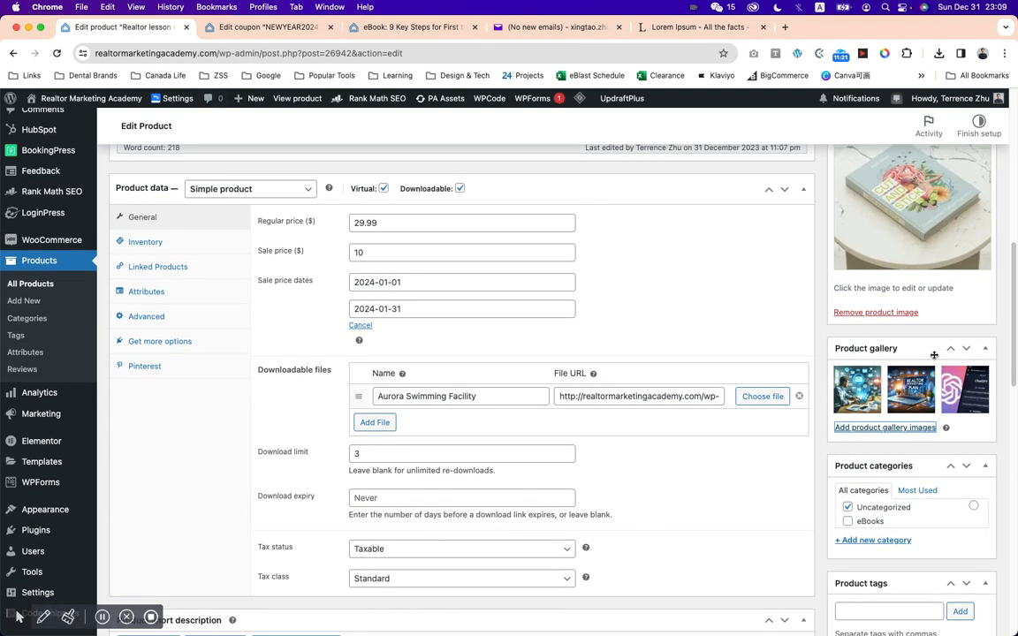
{"action": "left_click", "coordinate": [884, 466]}
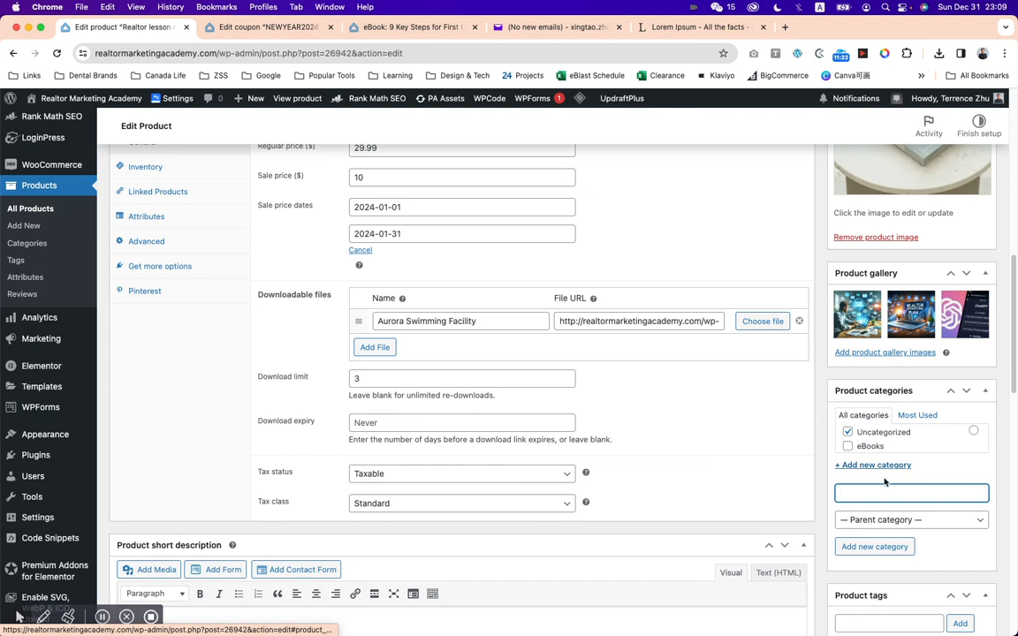
{"action": "type", "text": "Br"}
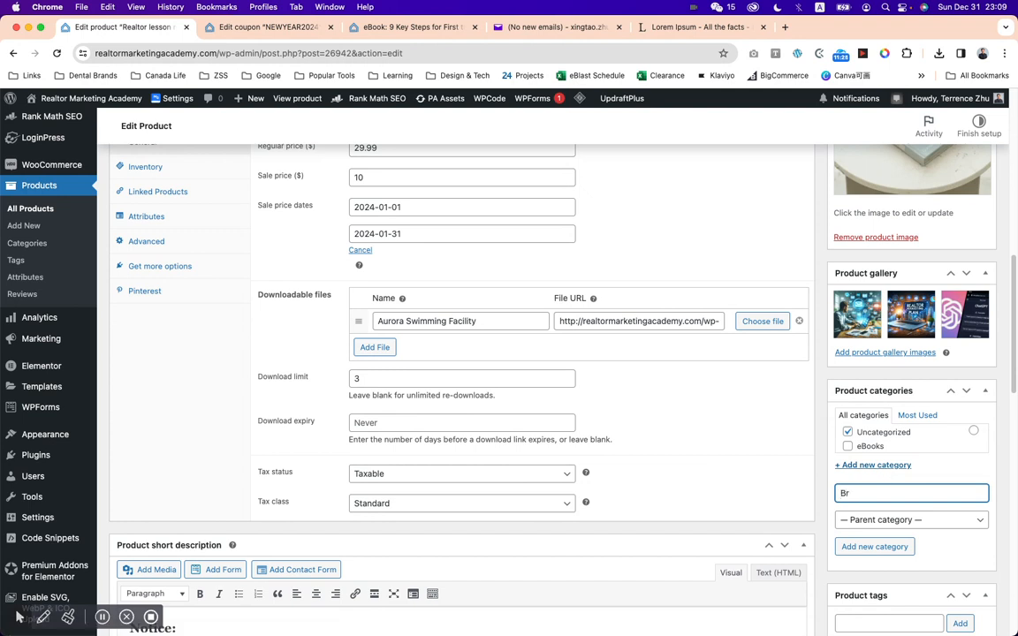
{"action": "type", "text": "ochure"}
{"action": "scroll", "coordinate": [943, 465], "scroll_direction": "down", "scroll_amount": 2}
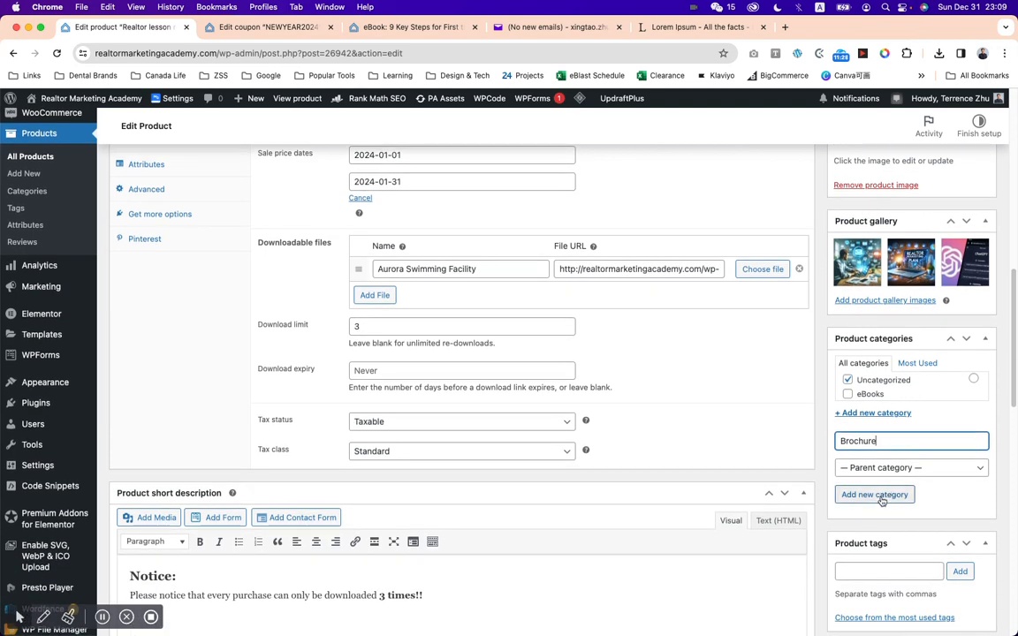
{"action": "left_click", "coordinate": [863, 501]}
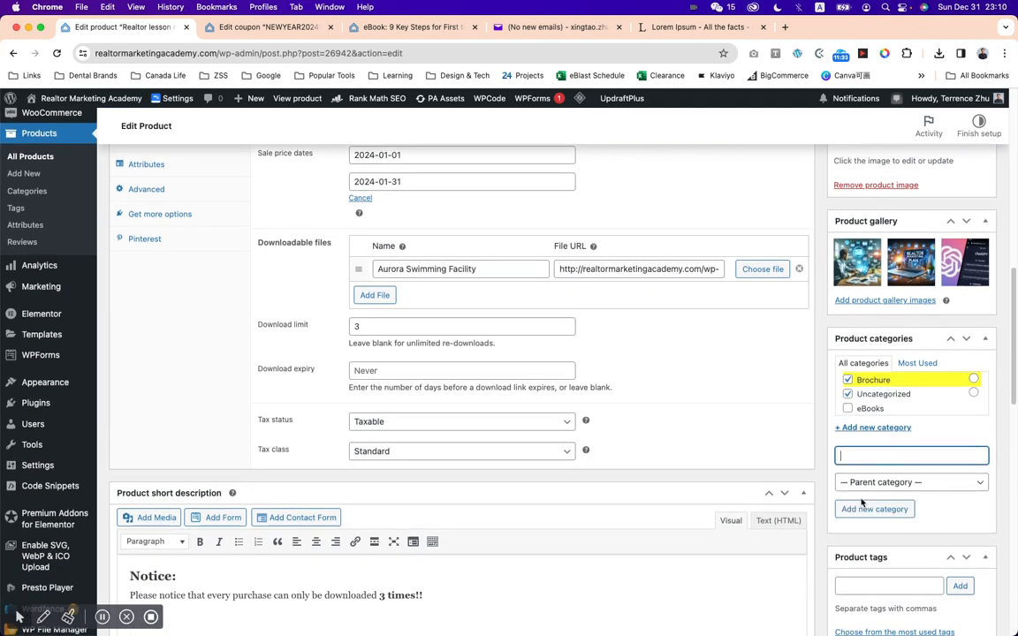
{"action": "left_click", "coordinate": [850, 395]}
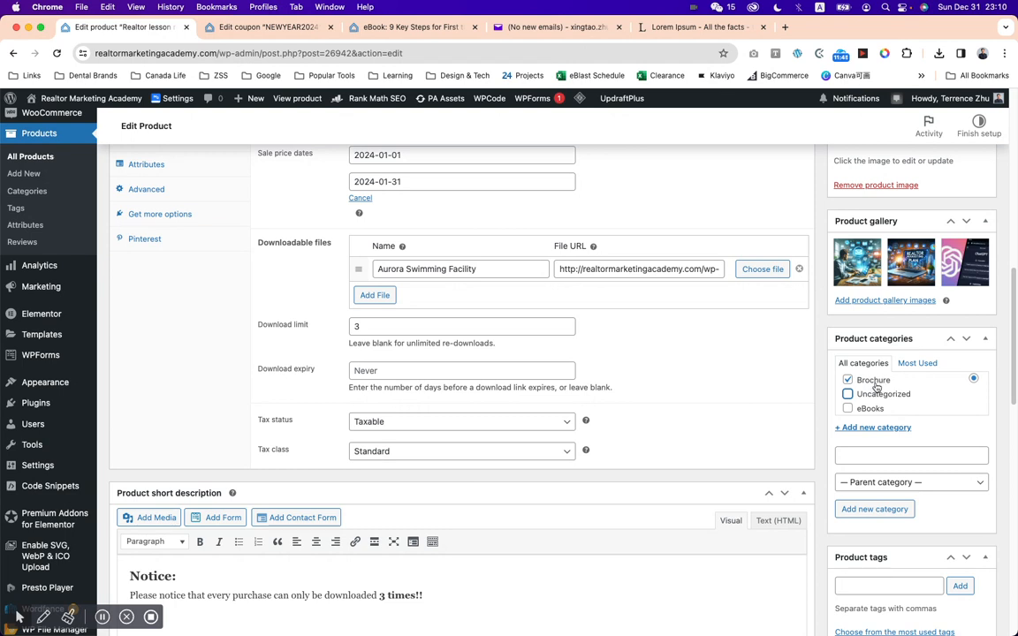
Enter Small brochure as another new category name and look through the available parent categories without adding it.
{"action": "left_click", "coordinate": [896, 483]}
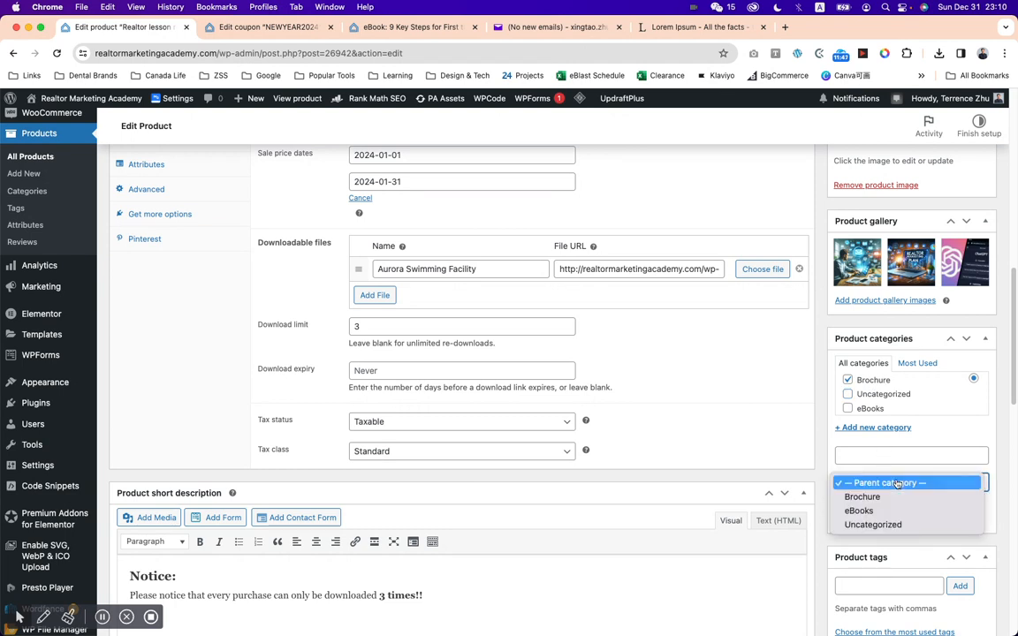
{"action": "left_click", "coordinate": [893, 483]}
{"action": "left_click", "coordinate": [885, 456]}
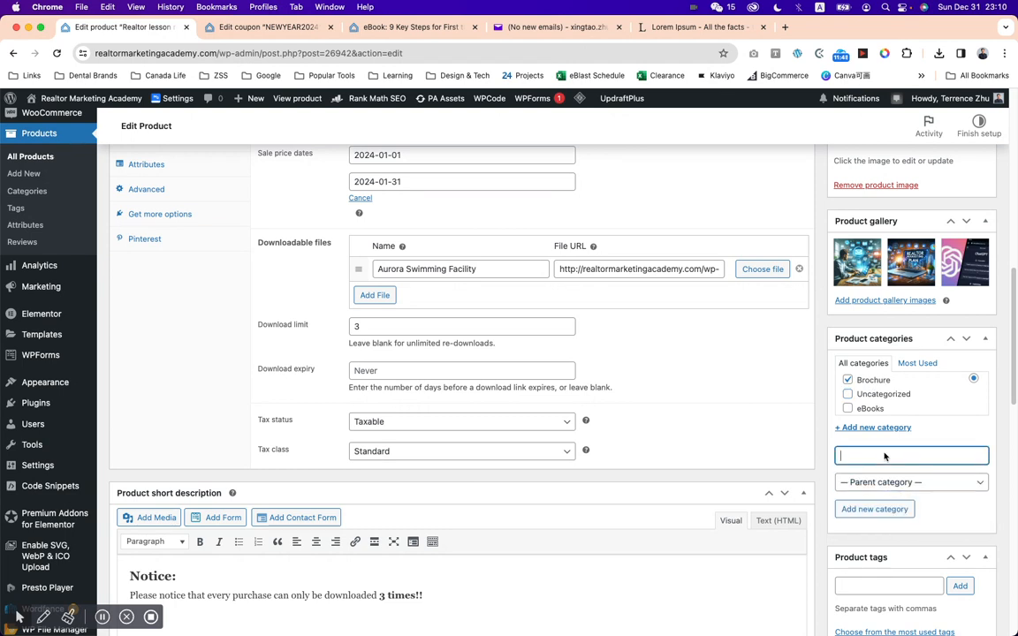
{"action": "type", "text": "Small brochure"}
{"action": "left_click", "coordinate": [891, 484]}
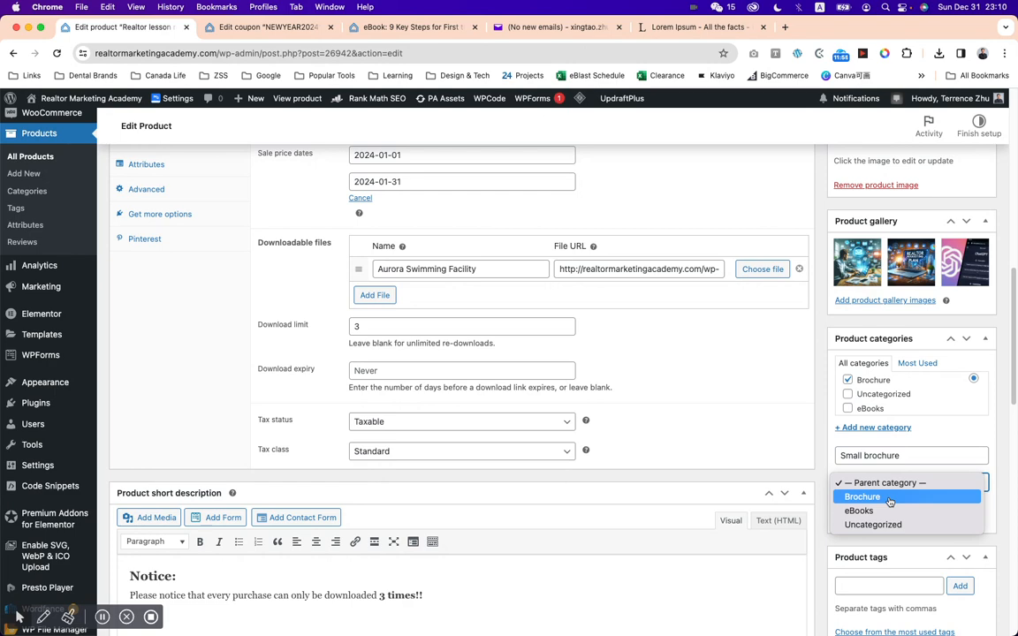
{"action": "left_click", "coordinate": [914, 484]}
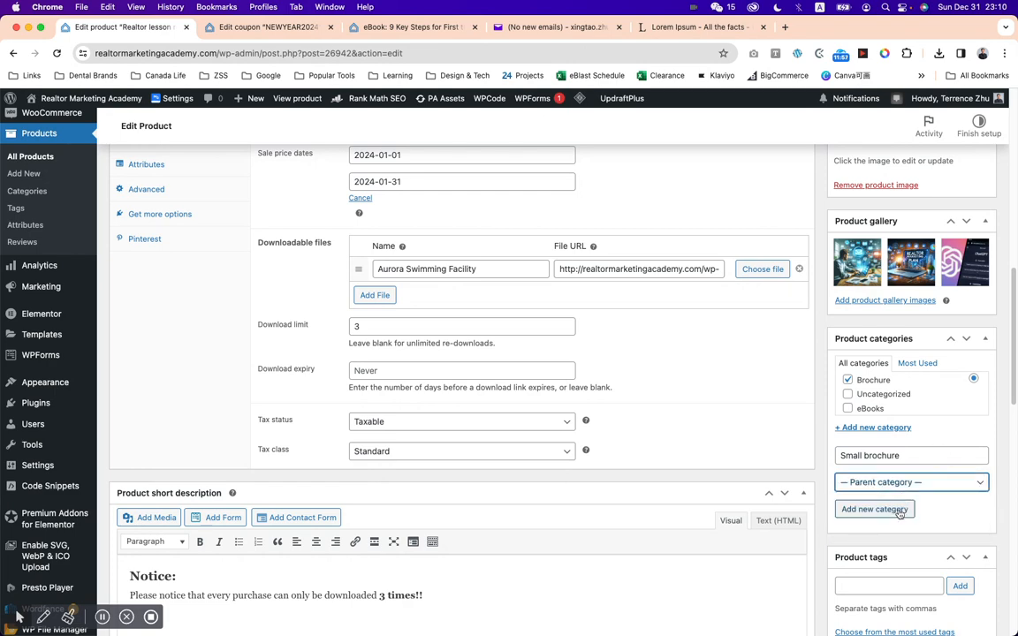
{"action": "left_click", "coordinate": [979, 520]}
Add the product tags swimming, facility and realtor.
{"action": "scroll", "coordinate": [956, 509], "scroll_direction": "down", "scroll_amount": 1}
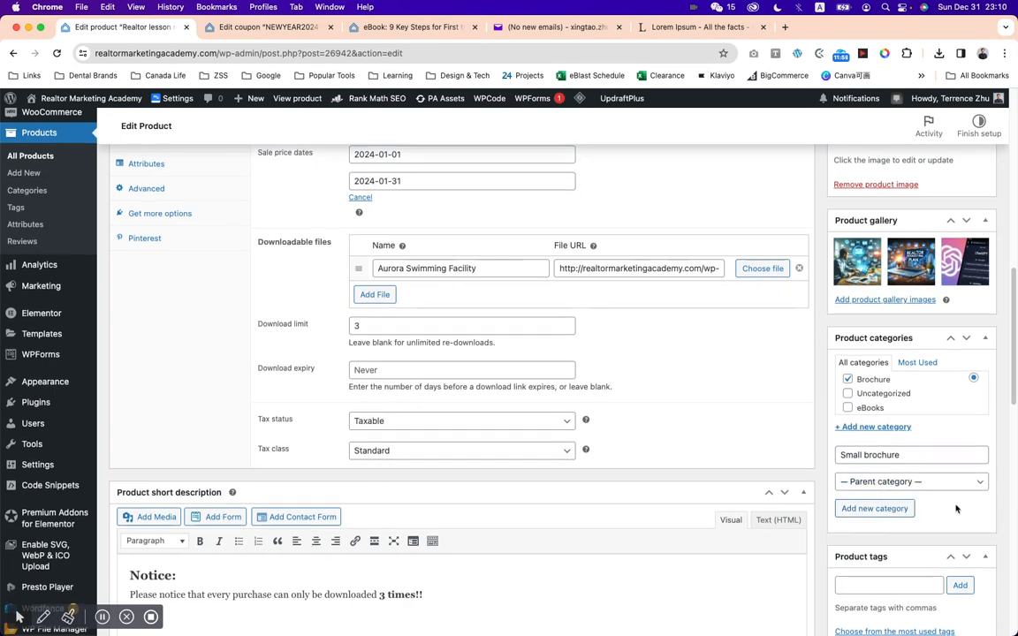
{"action": "scroll", "coordinate": [956, 509], "scroll_direction": "down", "scroll_amount": 5}
{"action": "left_click", "coordinate": [888, 363]}
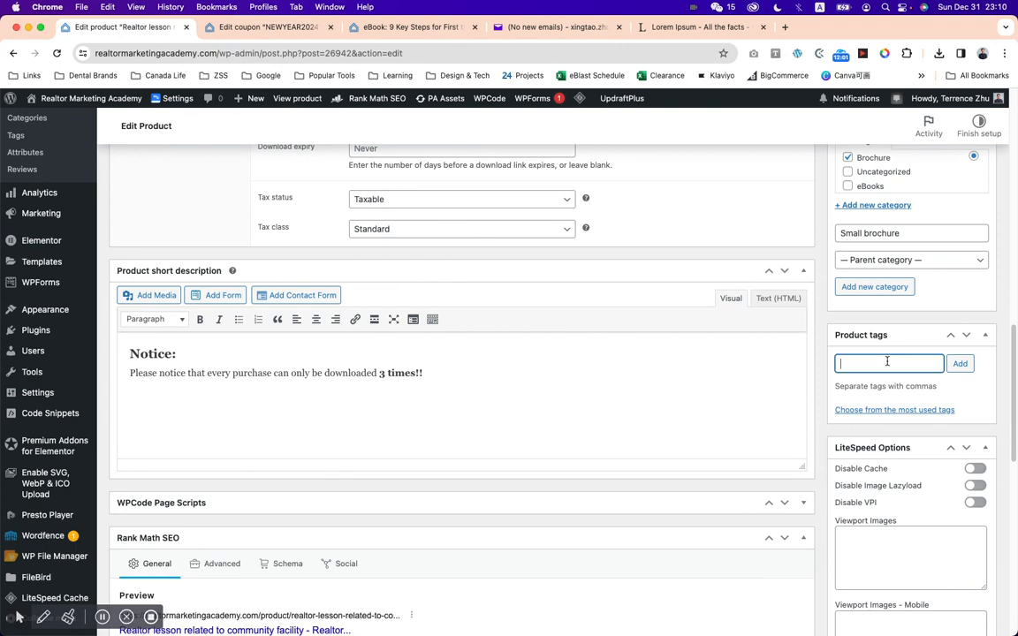
{"action": "type", "text": "swimming,"}
{"action": "key", "text": "Return"}
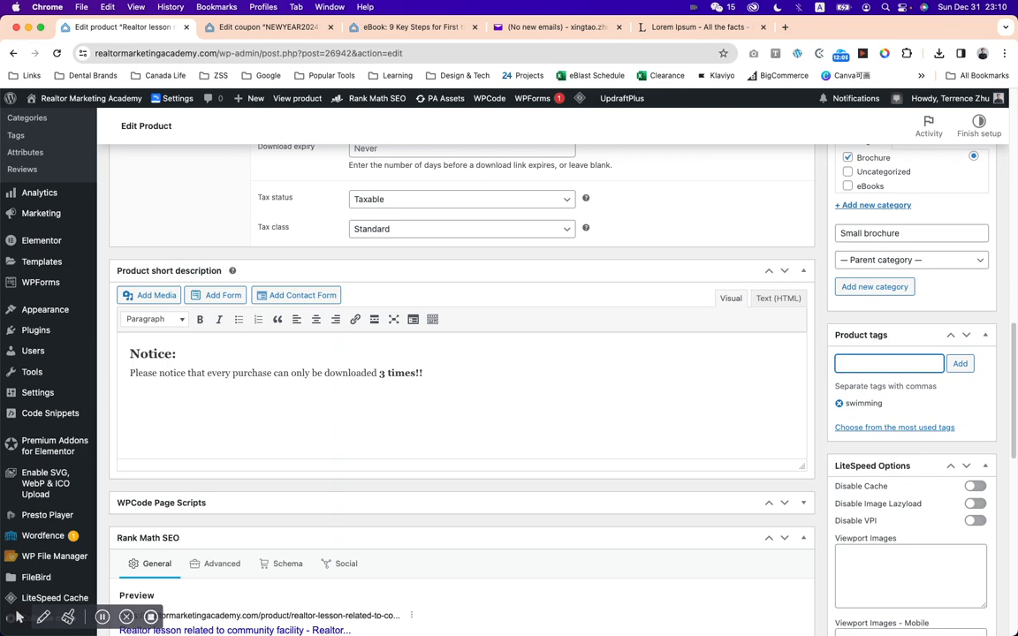
{"action": "type", "text": "facility"}
{"action": "key", "text": "Return"}
{"action": "type", "text": "realtor"}
{"action": "key", "text": "Return"}
Review the remaining product settings and publish the product.
{"action": "scroll", "coordinate": [964, 427], "scroll_direction": "down", "scroll_amount": 5}
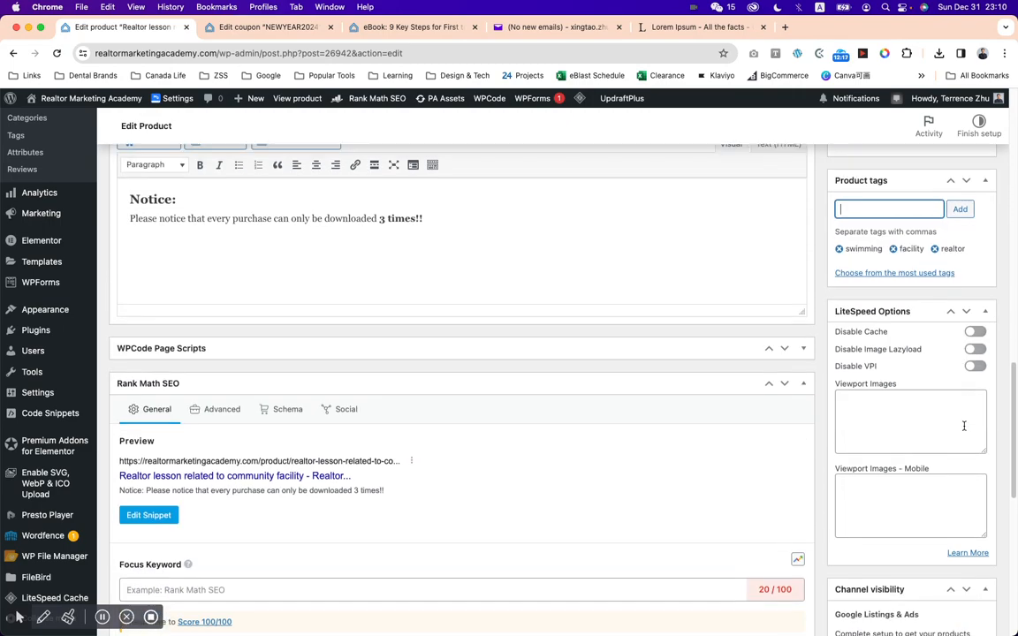
{"action": "scroll", "coordinate": [964, 427], "scroll_direction": "down", "scroll_amount": 8}
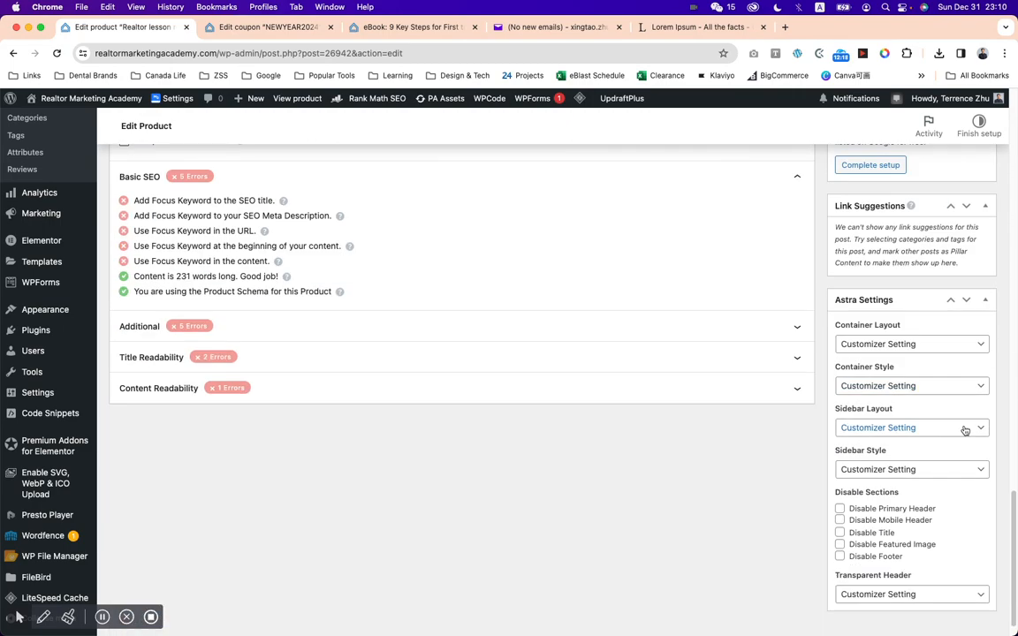
{"action": "scroll", "coordinate": [964, 427], "scroll_direction": "up", "scroll_amount": 20}
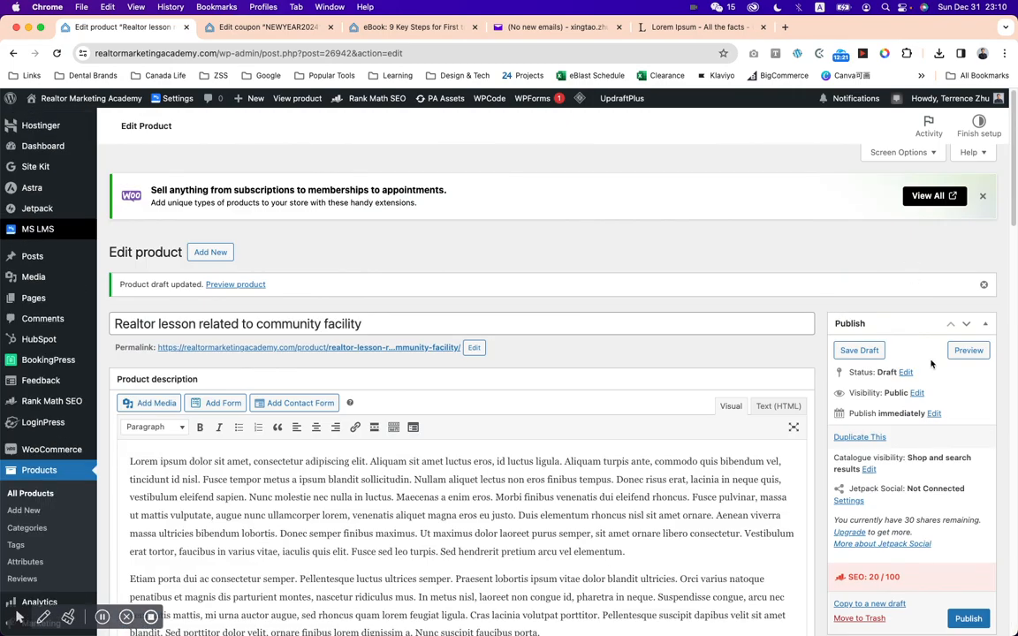
{"action": "left_click", "coordinate": [968, 618]}
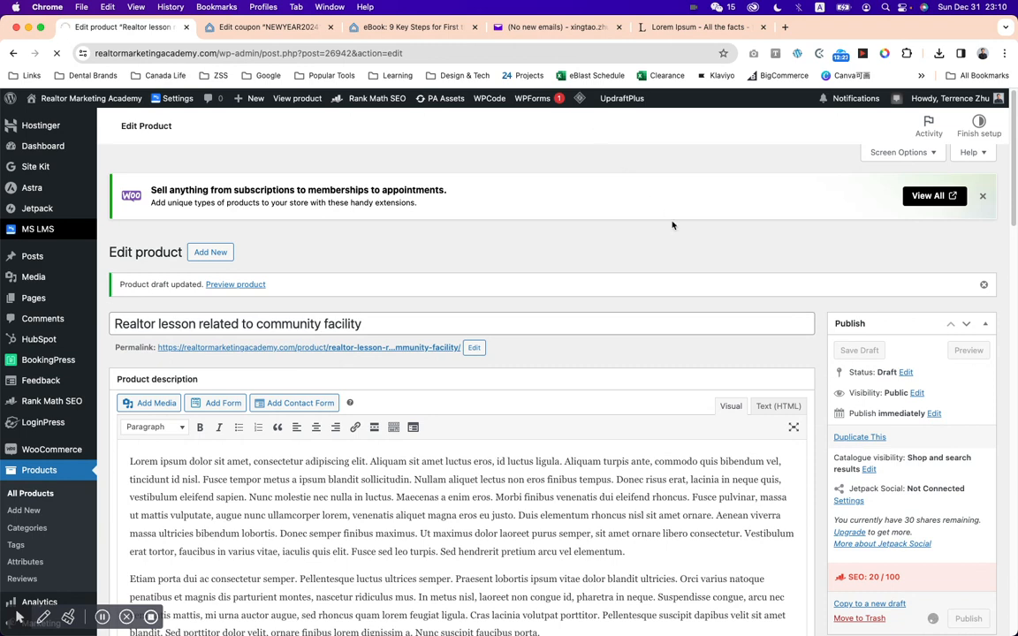
Open the storefront's Shop page and examine the new realtor lesson's listing and price.
{"action": "scroll", "coordinate": [792, 240], "scroll_direction": "down", "scroll_amount": 2}
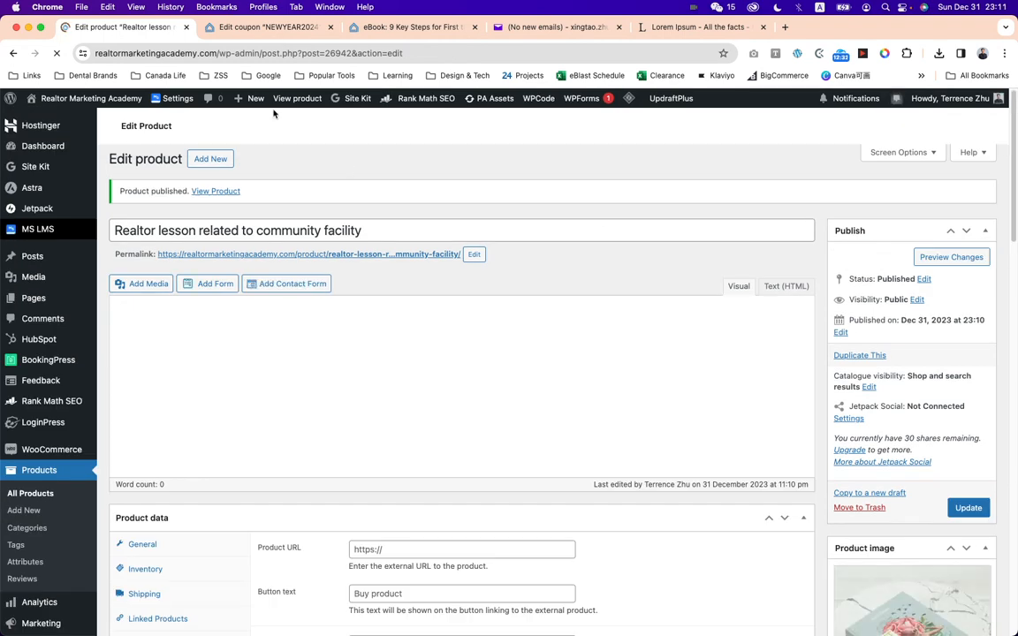
{"action": "left_click", "coordinate": [252, 29]}
{"action": "left_click", "coordinate": [382, 29]}
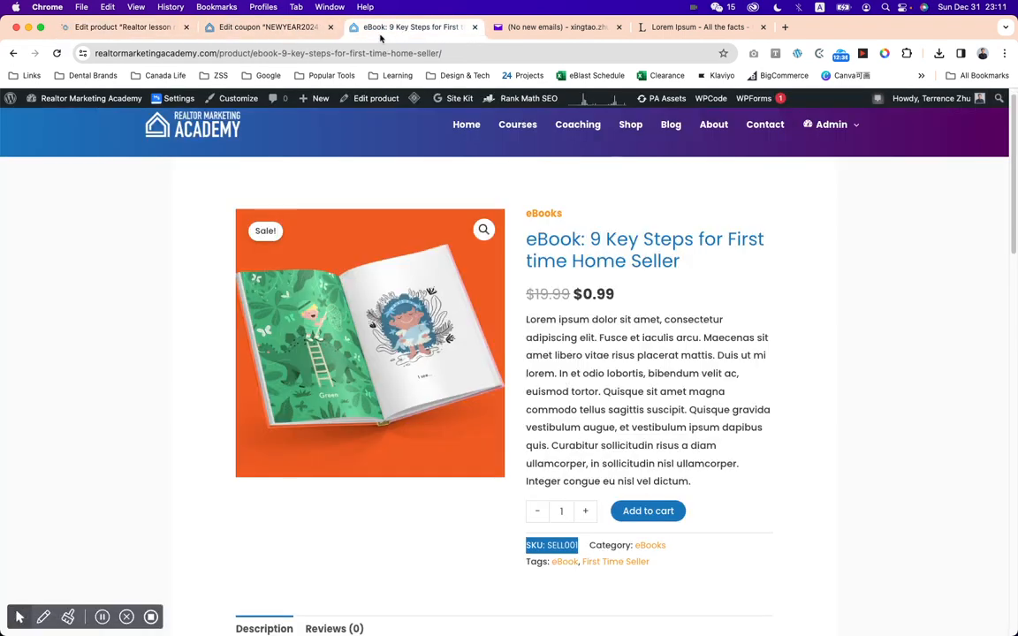
{"action": "left_click", "coordinate": [632, 130]}
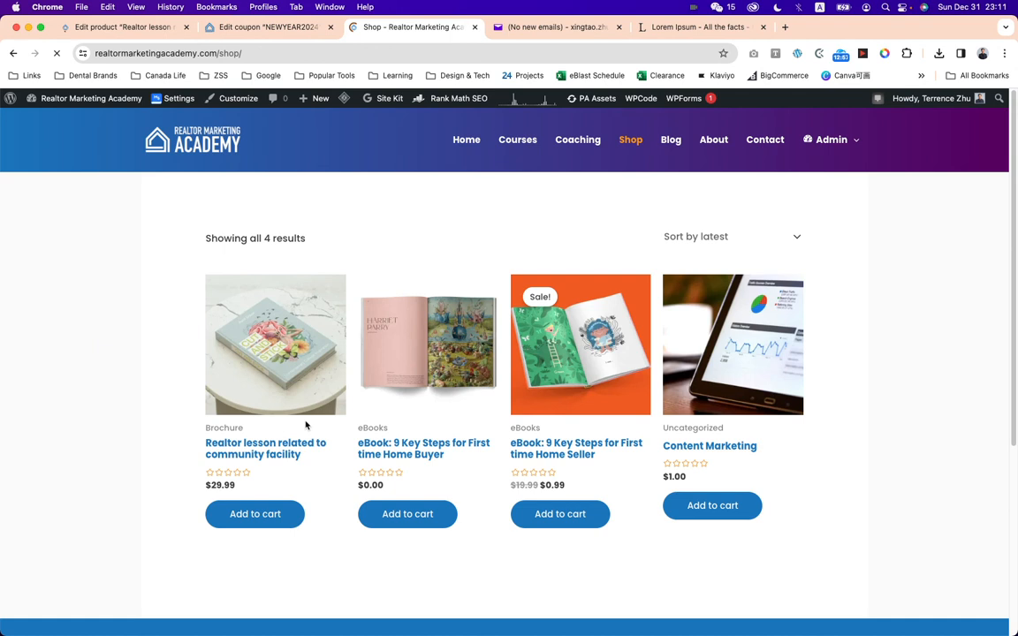
{"action": "left_click_drag", "start_coordinate": [206, 442], "coordinate": [316, 454]}
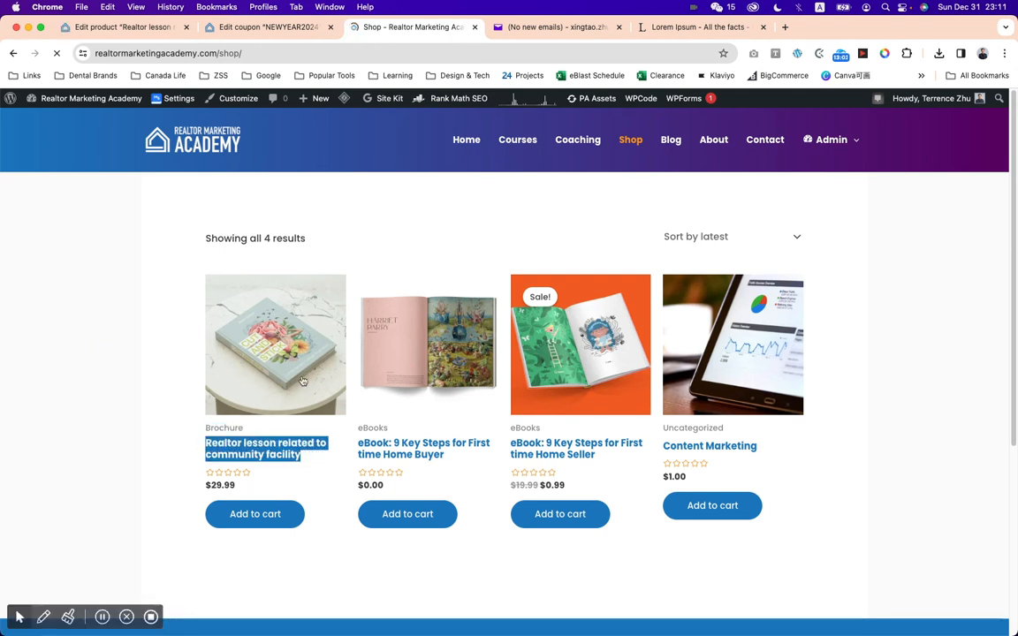
{"action": "left_click", "coordinate": [236, 516]}
Change the realtor lesson's sale start date to 2023-12-31 and update the product.
{"action": "left_click", "coordinate": [142, 33]}
{"action": "scroll", "coordinate": [528, 310], "scroll_direction": "down", "scroll_amount": 5}
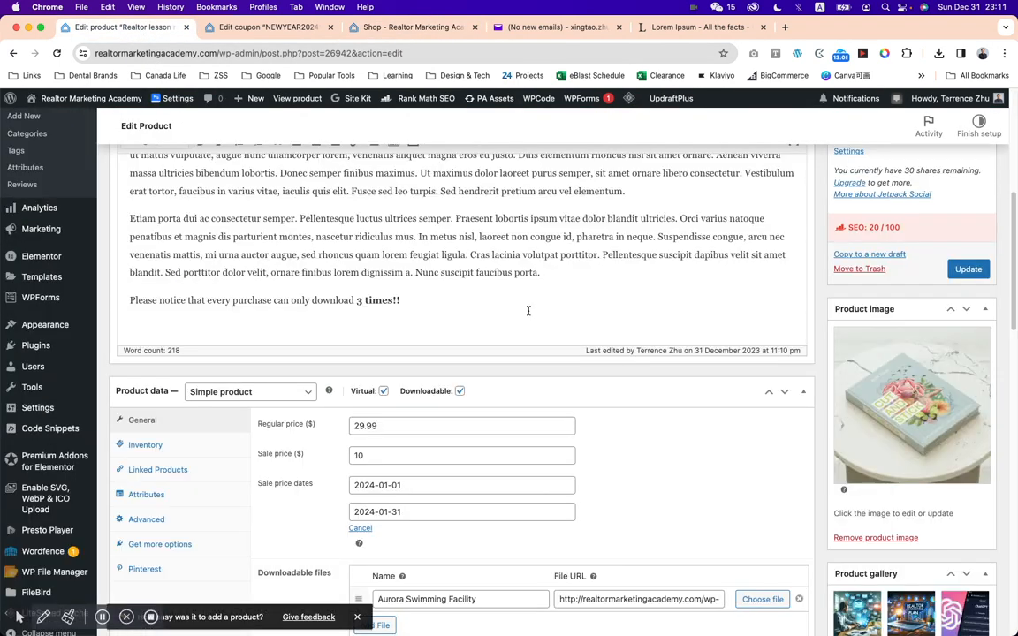
{"action": "scroll", "coordinate": [529, 310], "scroll_direction": "down", "scroll_amount": 3}
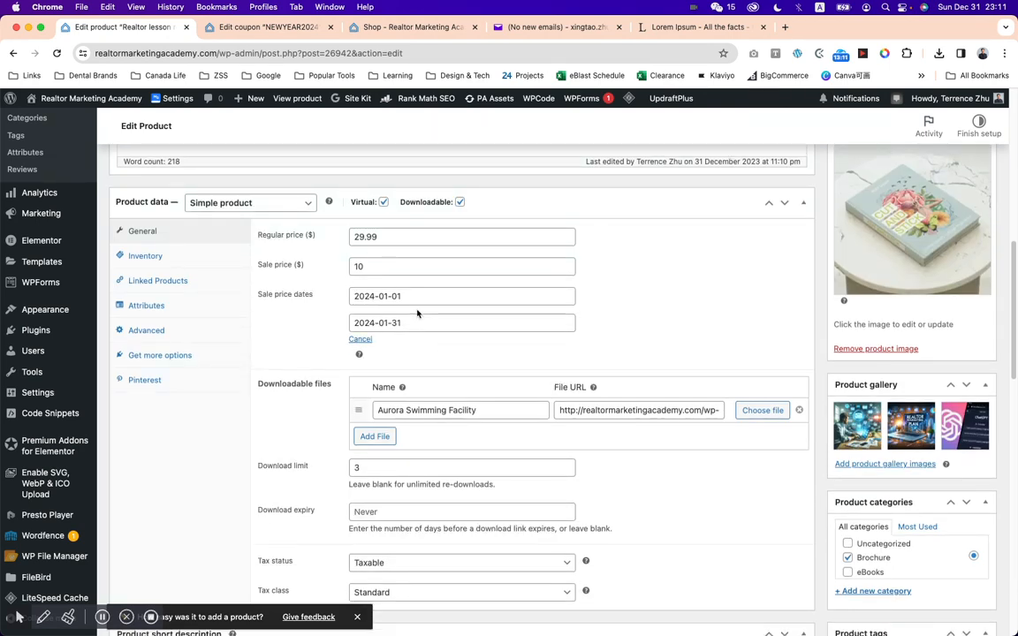
{"action": "left_click", "coordinate": [415, 298]}
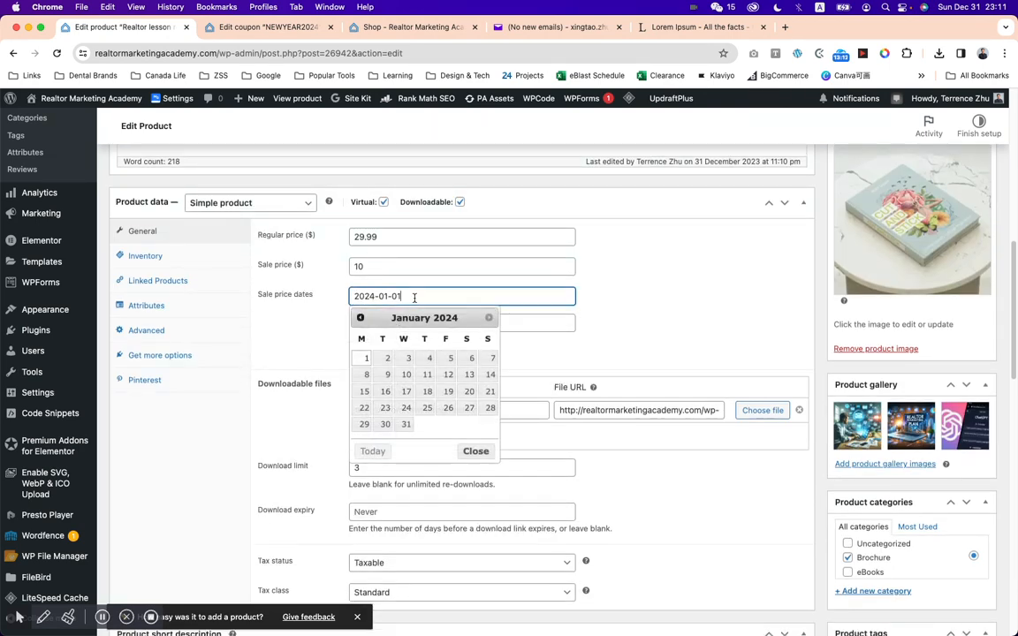
{"action": "left_click", "coordinate": [360, 317]}
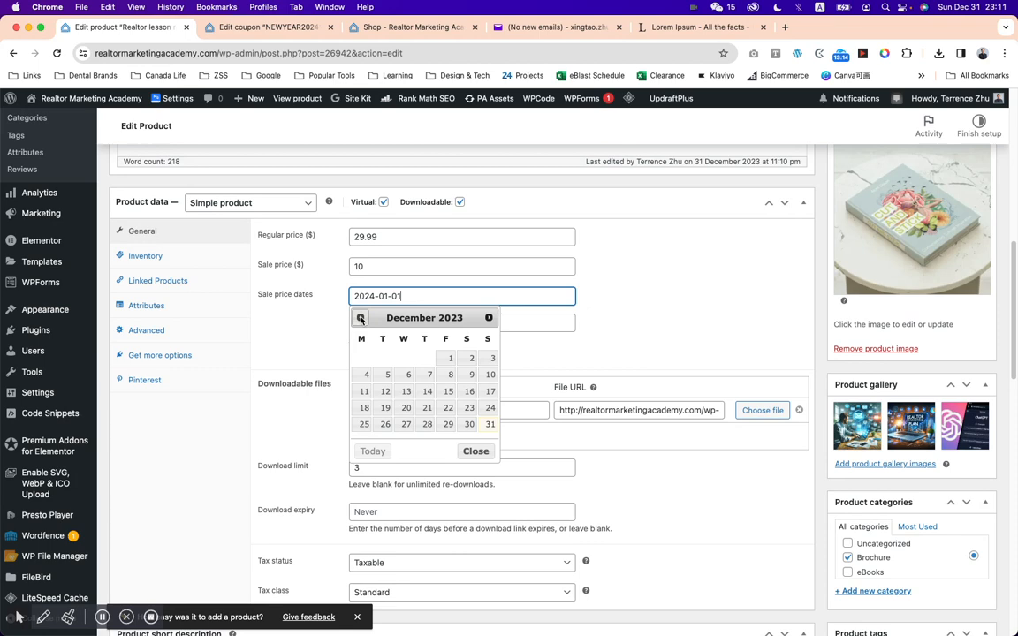
{"action": "left_click", "coordinate": [487, 425]}
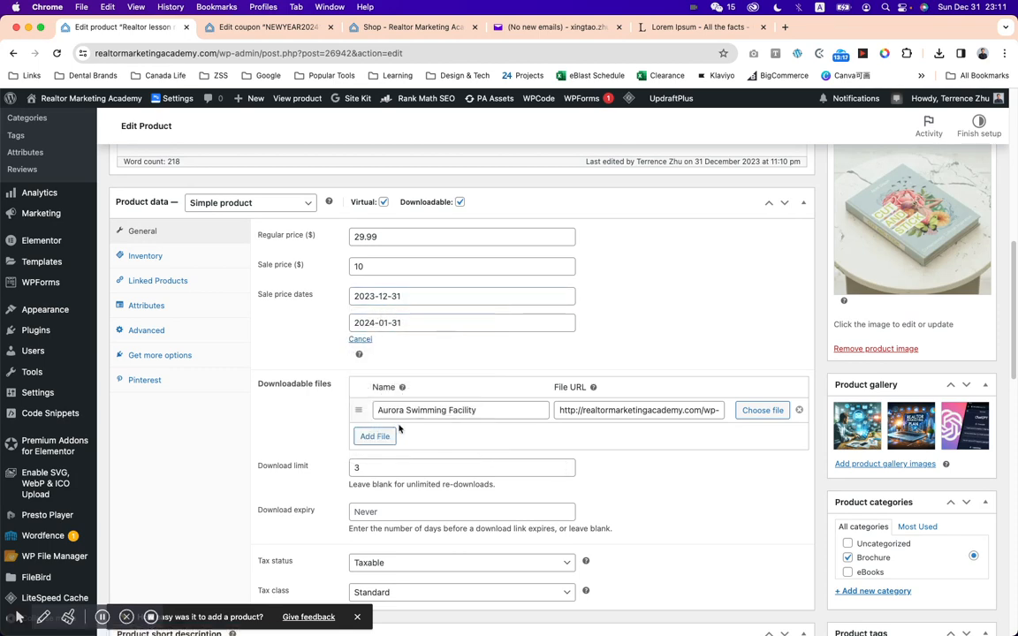
{"action": "scroll", "coordinate": [716, 301], "scroll_direction": "up", "scroll_amount": 5}
{"action": "left_click", "coordinate": [968, 302]}
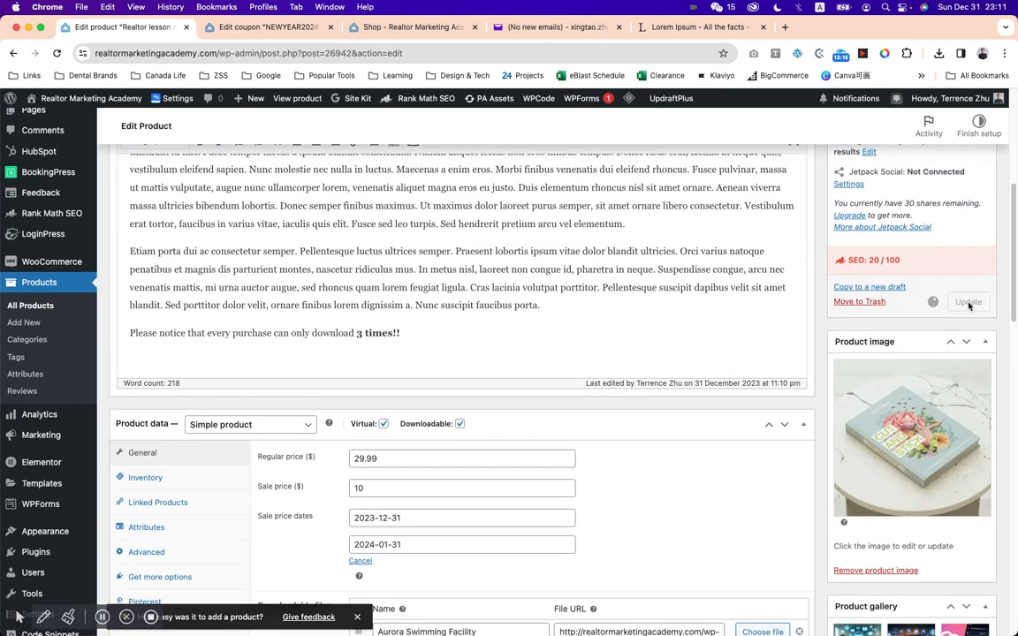
Reload the Shop page and check the realtor lesson's sale badge and price.
{"action": "left_click", "coordinate": [421, 29]}
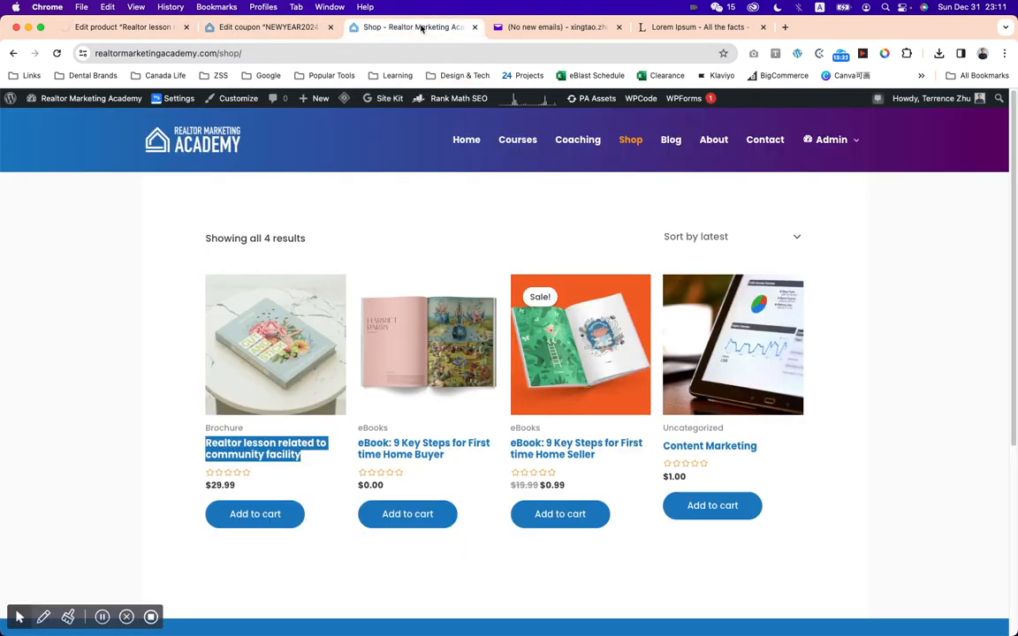
{"action": "left_click", "coordinate": [58, 55]}
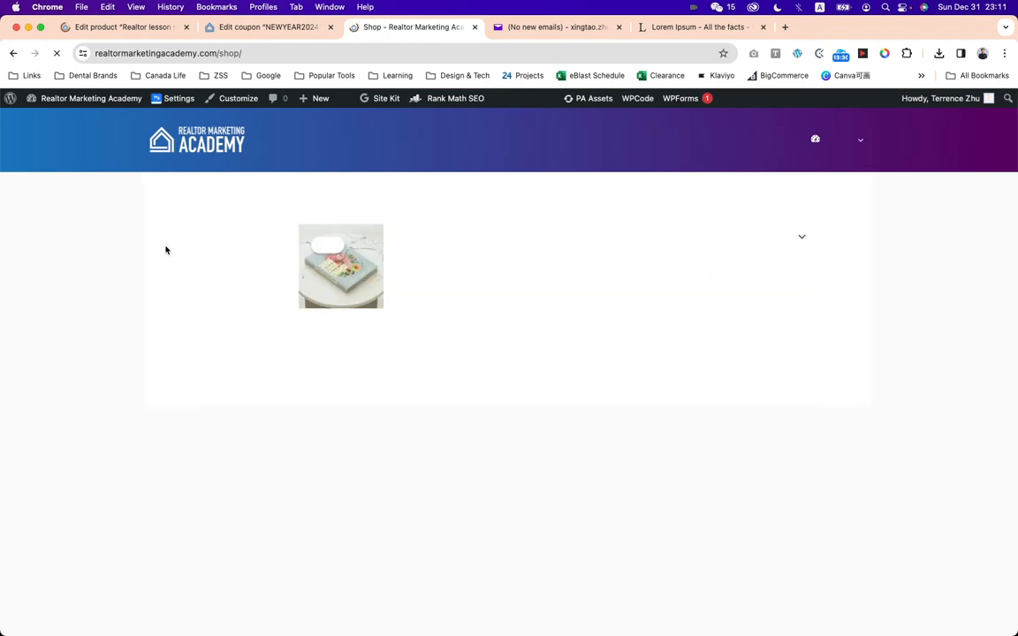
{"action": "left_click_drag", "start_coordinate": [210, 485], "coordinate": [271, 489]}
{"action": "left_click", "coordinate": [291, 517]}
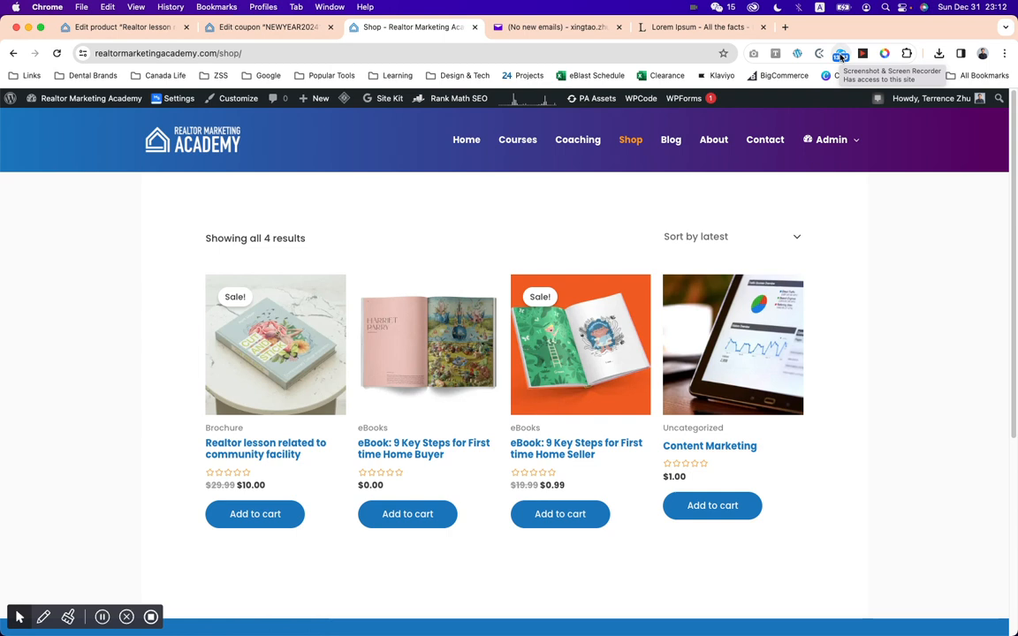
{"action": "left_click", "coordinate": [841, 55]}
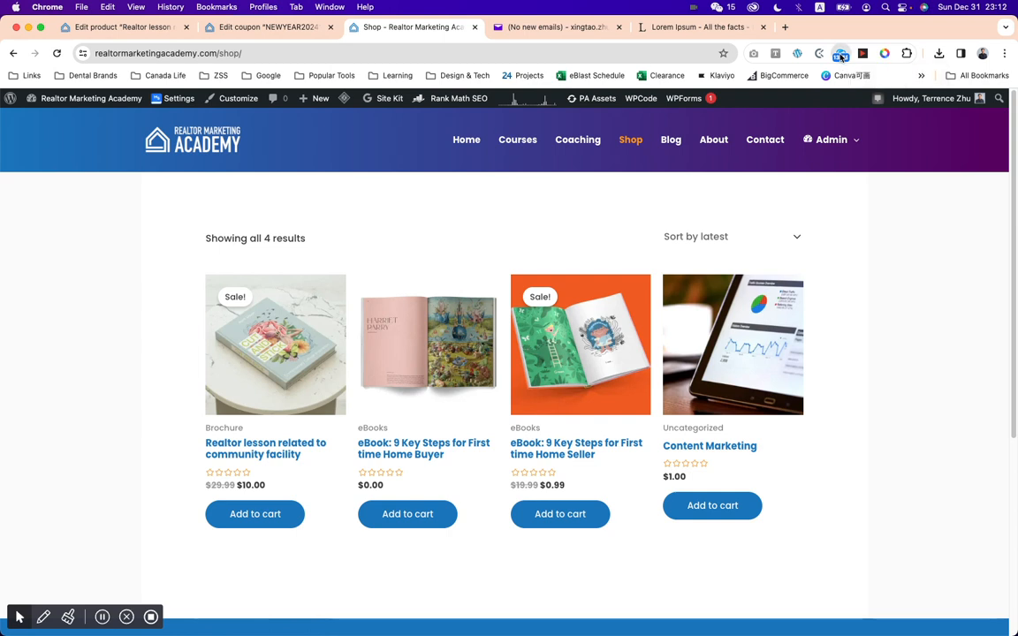